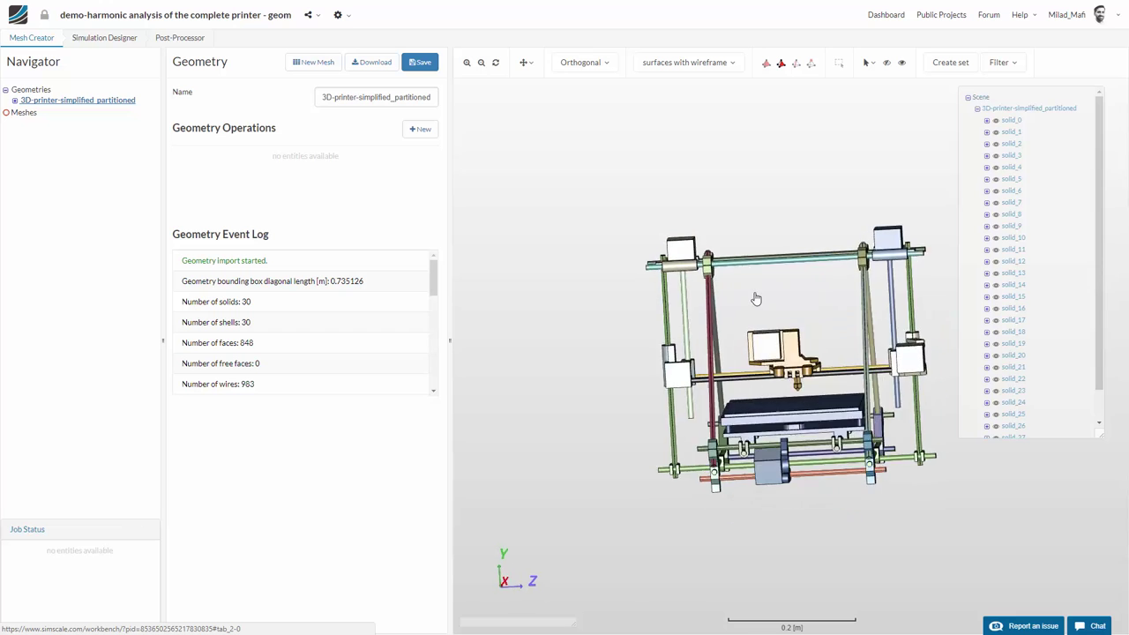
# - Examine the imported 3D printer geometry from several angles, including the frame rods, print bed and extruder
pyautogui.scroll(8, 784, 506)
pyautogui.scroll(-8, 717, 488)
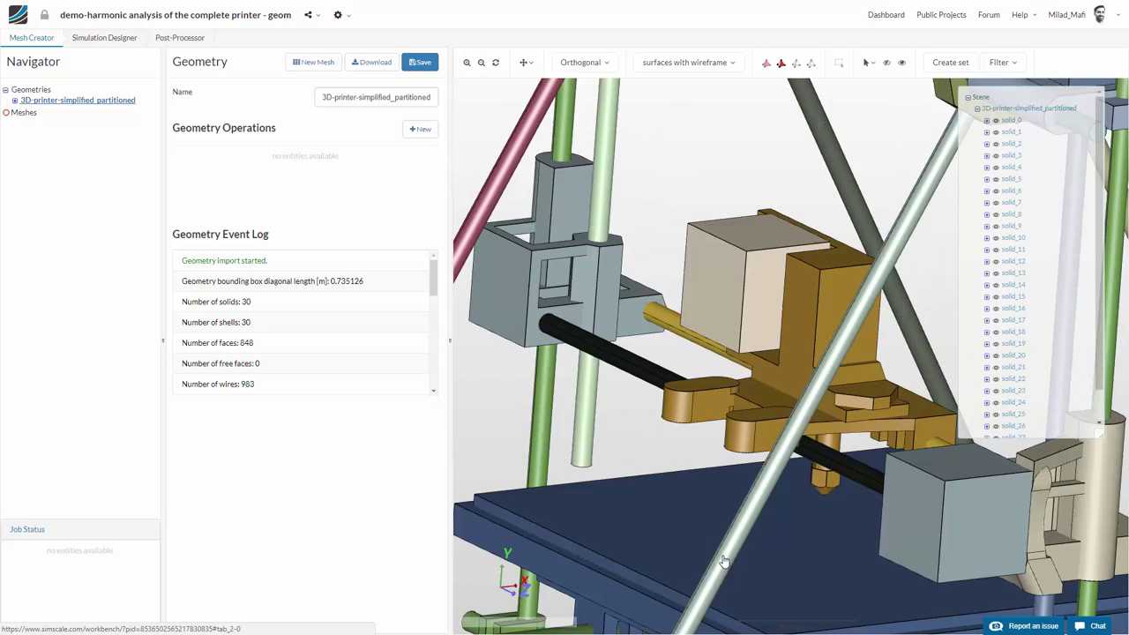
pyautogui.moveTo(717, 488); pyautogui.dragTo(689, 359)
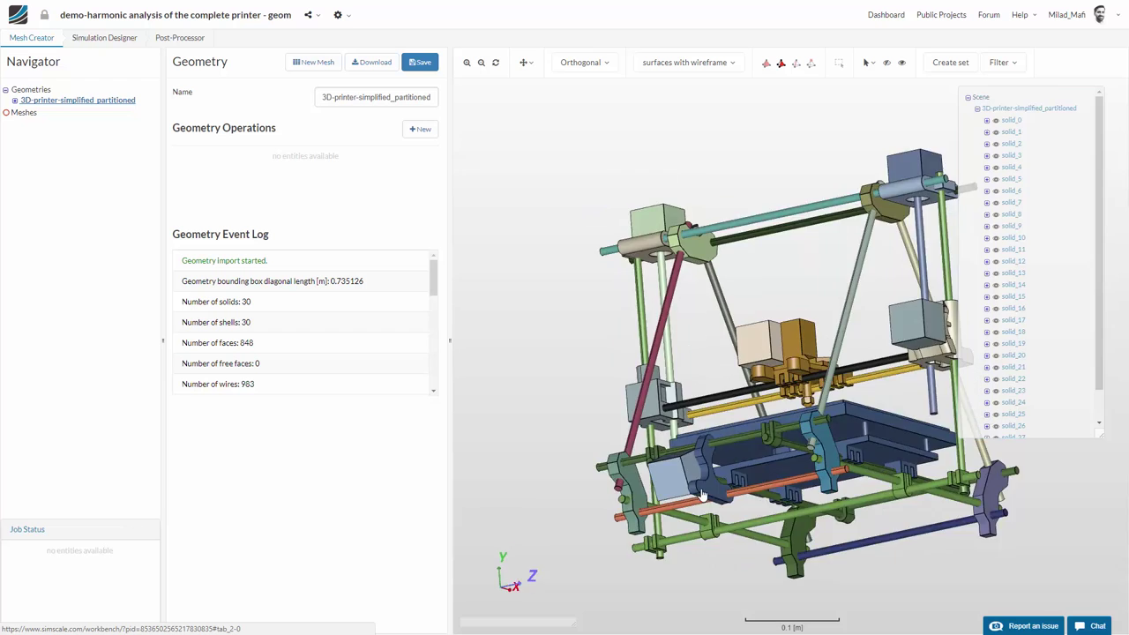
pyautogui.scroll(5, 706, 362)
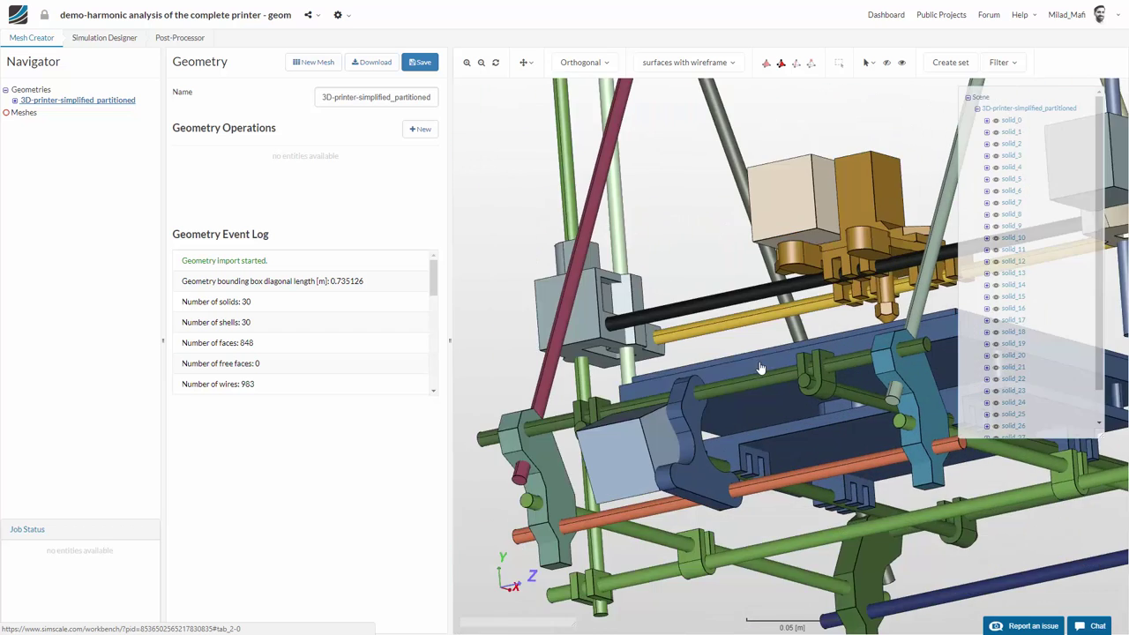
pyautogui.moveTo(760, 368); pyautogui.dragTo(831, 344)
pyautogui.scroll(3, 913, 265)
pyautogui.scroll(3, 912, 264)
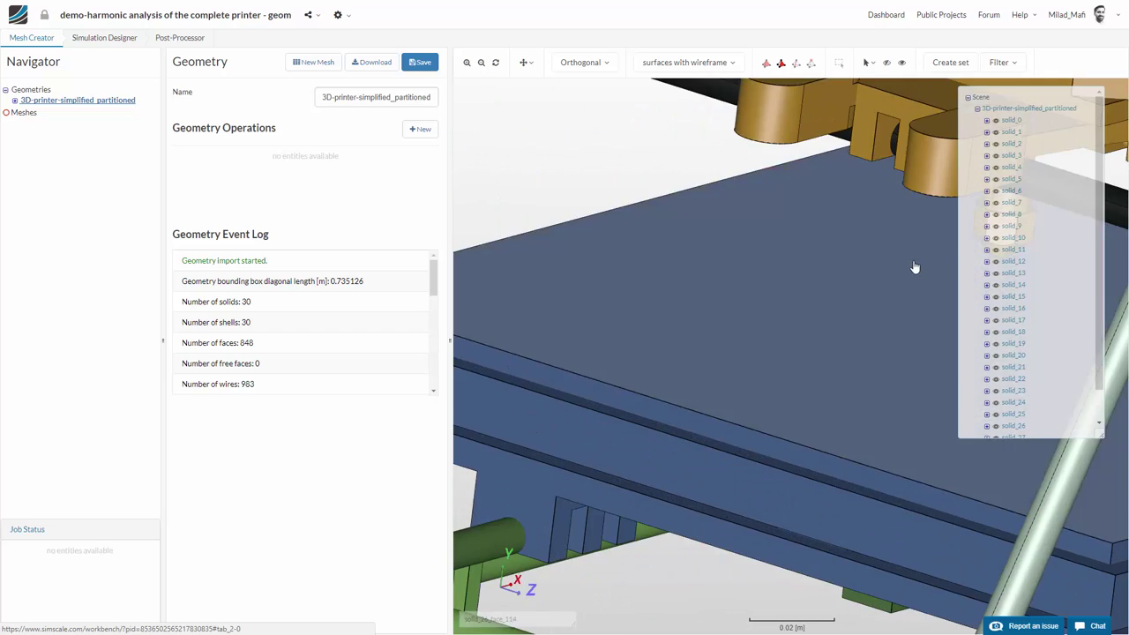
pyautogui.scroll(-8, 912, 266)
pyautogui.moveTo(912, 267); pyautogui.dragTo(773, 297)
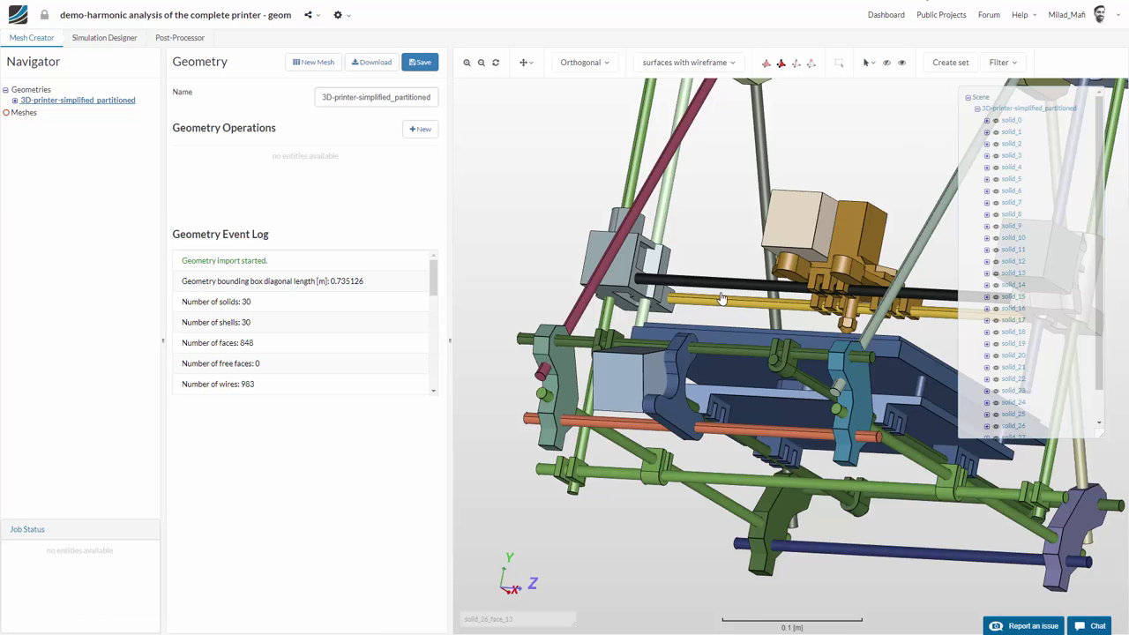
pyautogui.scroll(-5, 721, 298)
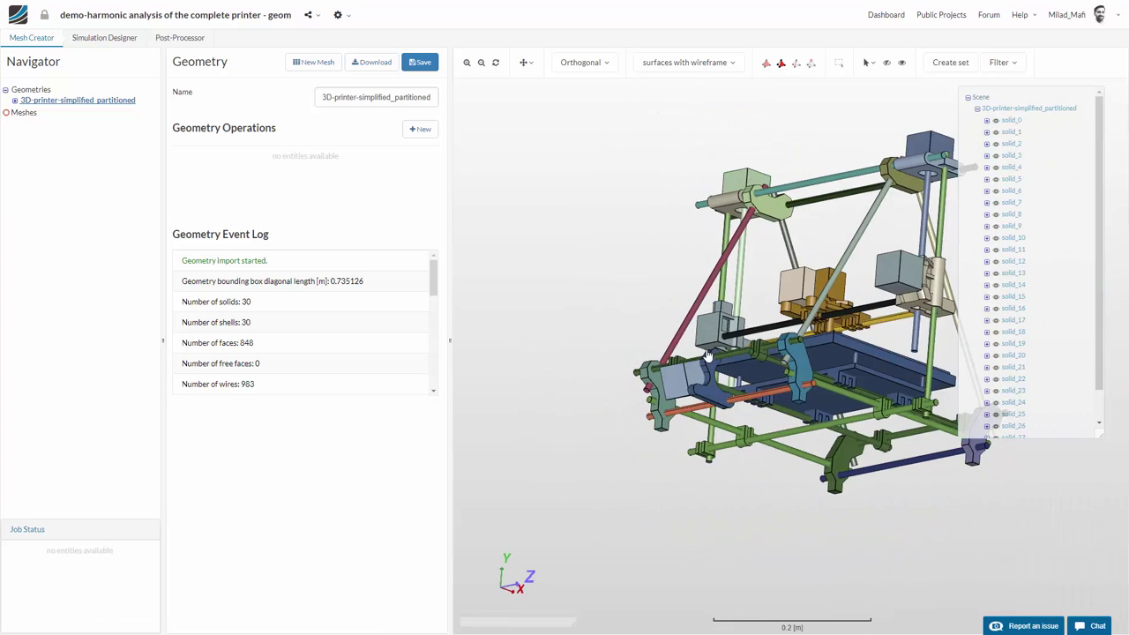
pyautogui.moveTo(708, 354); pyautogui.dragTo(760, 394)
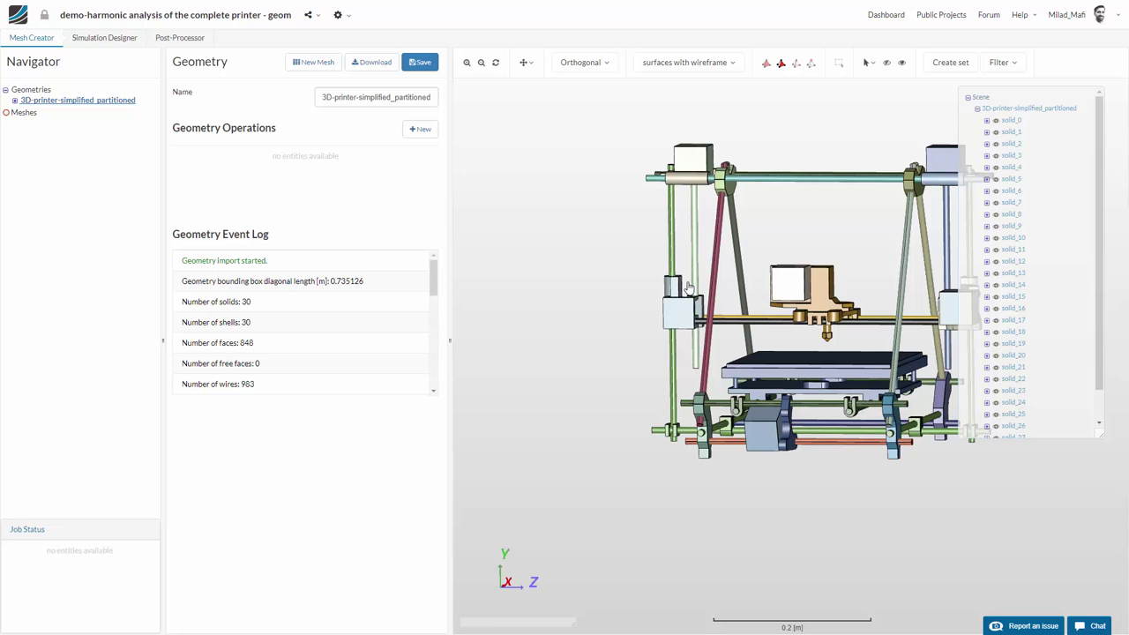
pyautogui.moveTo(718, 322); pyautogui.dragTo(661, 302)
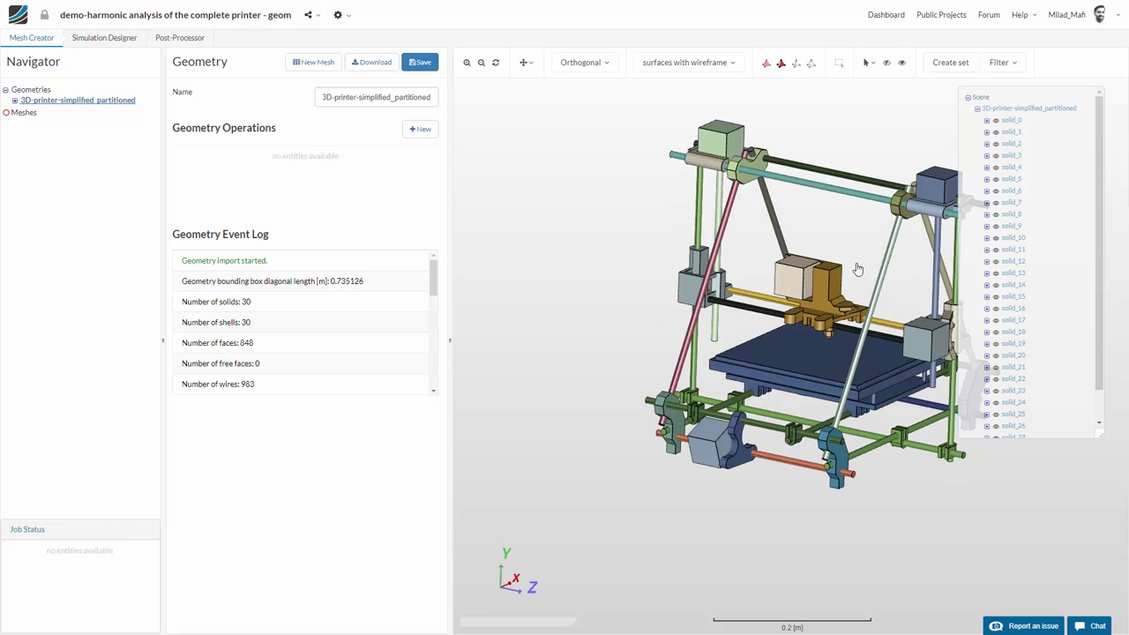
pyautogui.moveTo(749, 270); pyautogui.dragTo(720, 274, button='right')
pyautogui.scroll(1, 688, 300)
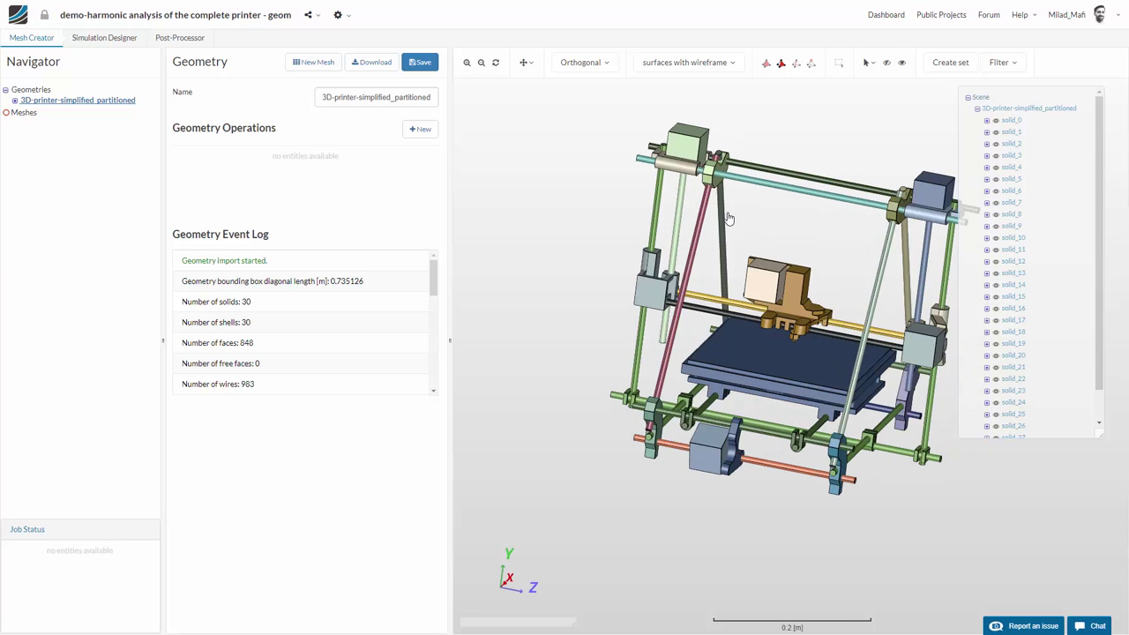
pyautogui.scroll(2, 672, 265)
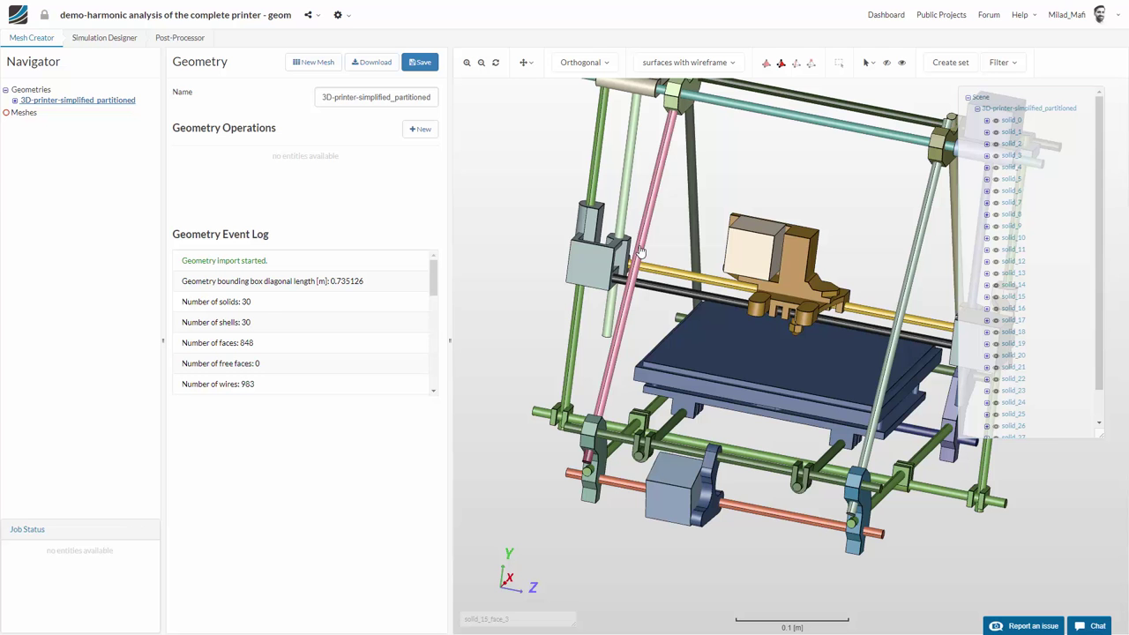
pyautogui.moveTo(765, 267); pyautogui.dragTo(862, 220)
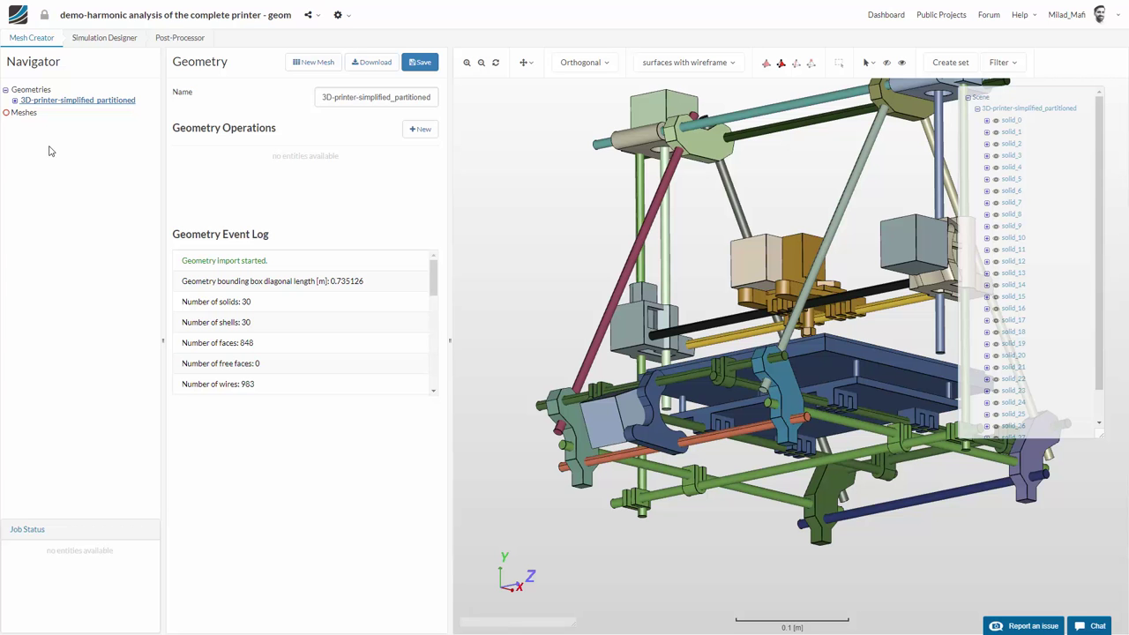
# - Create a new mesh with 3D-printer-simplified_partitioned as its base geometry and save it
pyautogui.click(23, 114)
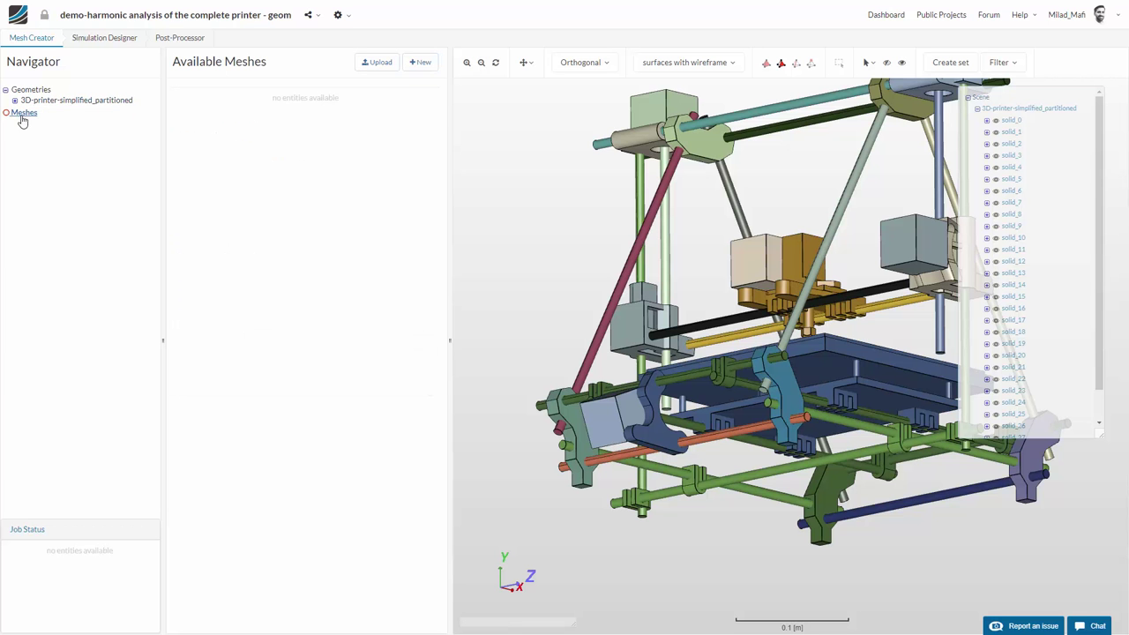
pyautogui.click(419, 61)
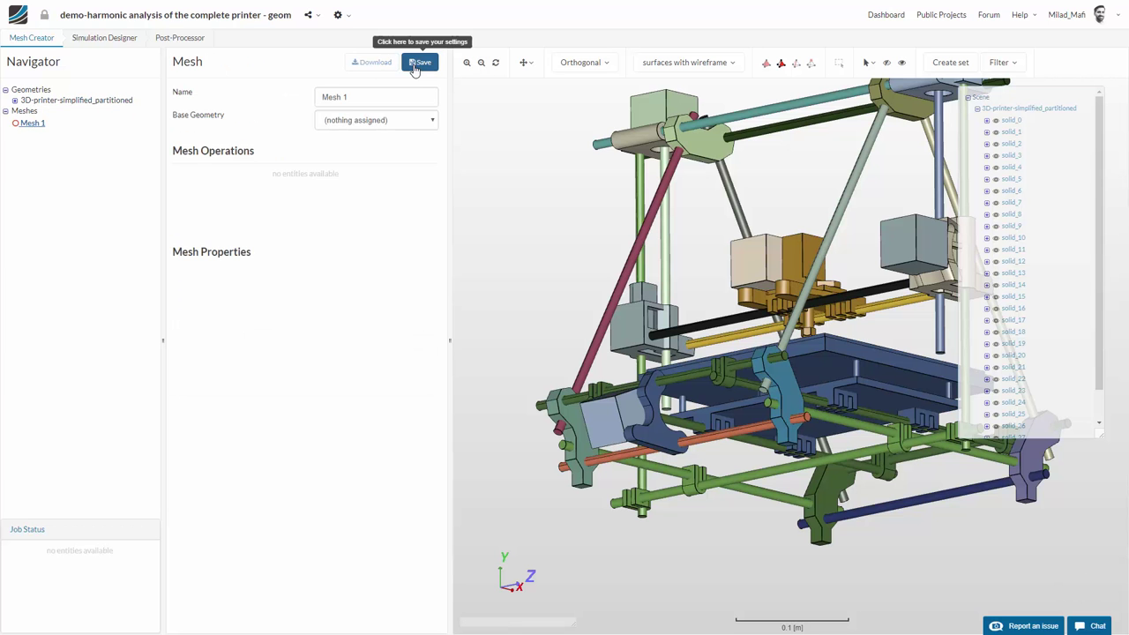
pyautogui.click(394, 127)
pyautogui.click(377, 139)
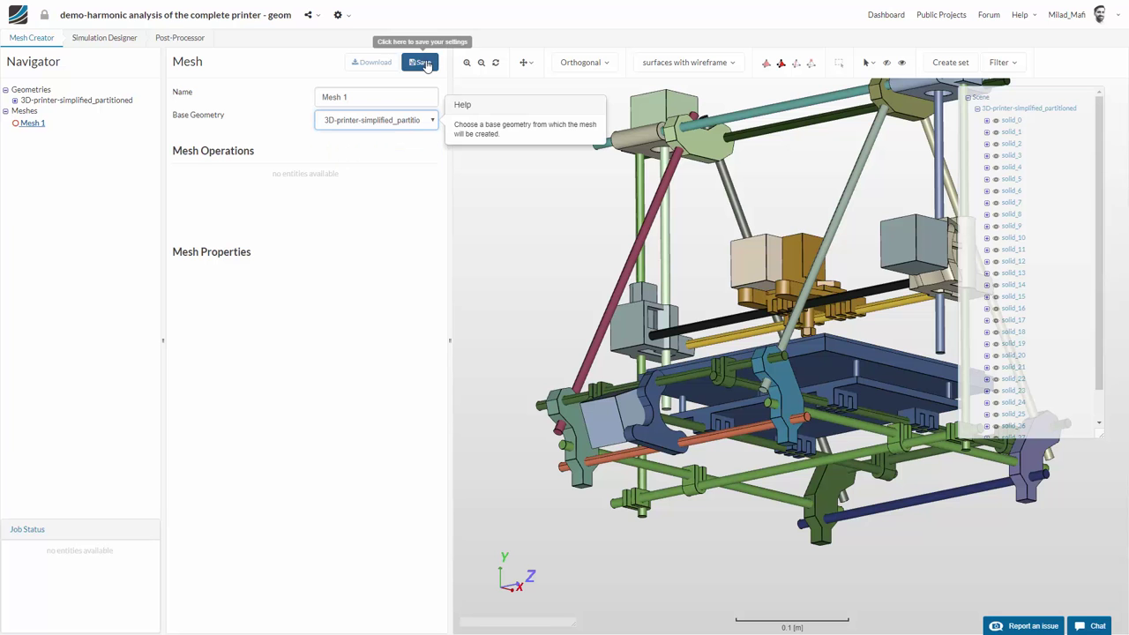
pyautogui.click(421, 63)
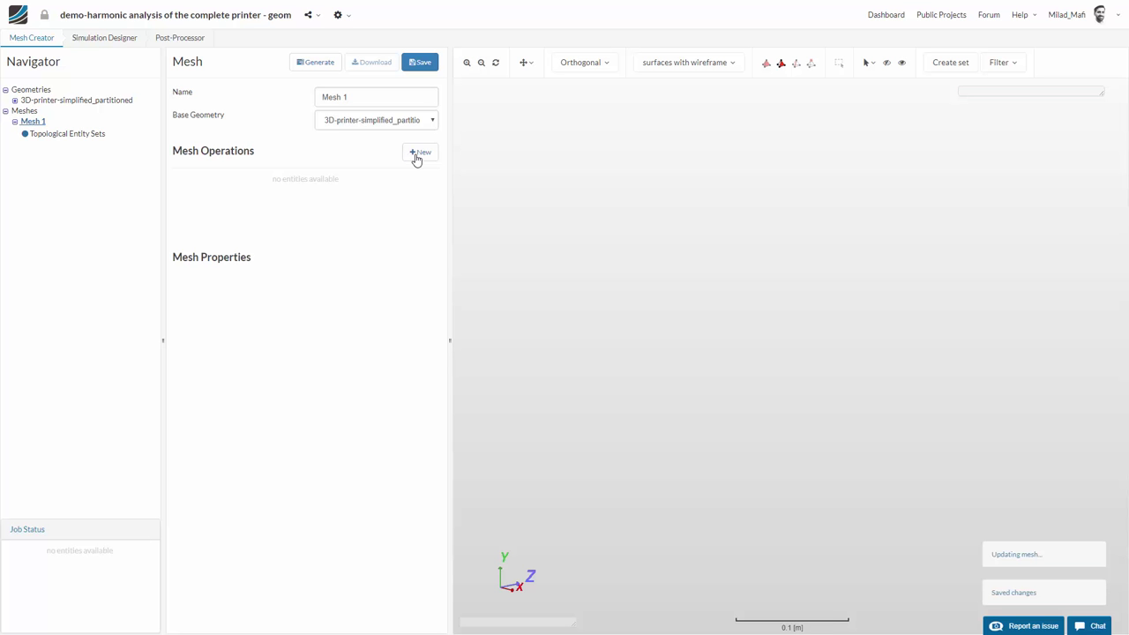
# - Add a Tet-dominant mesh operation with automatic sizing, 2 - Coarse fineness, first order elements and 4 computing cores, and start it
pyautogui.click(418, 153)
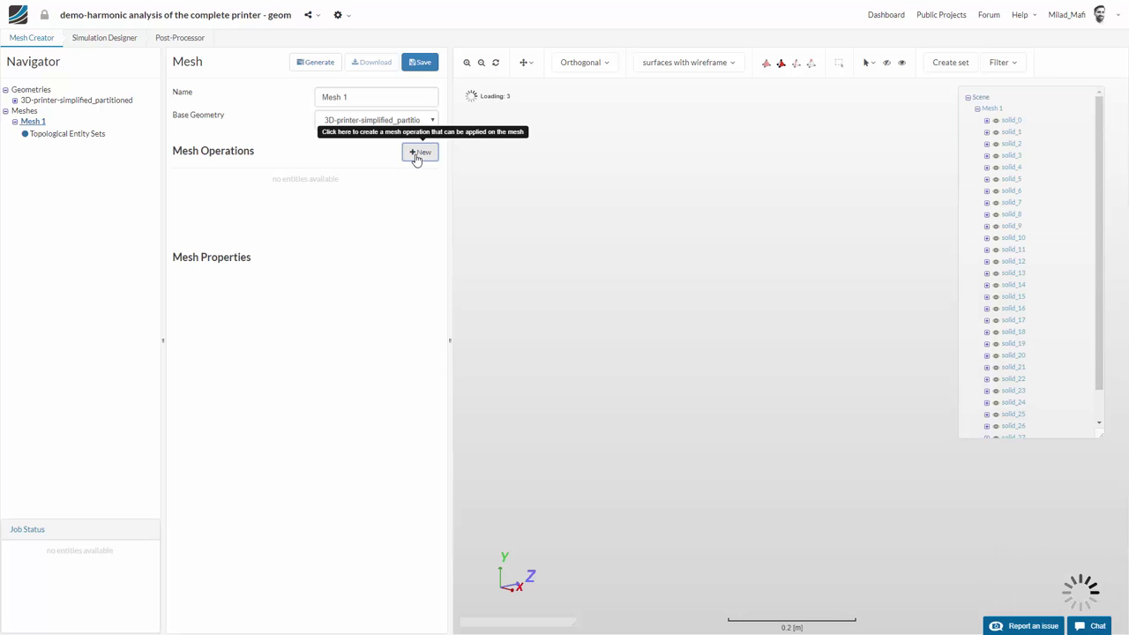
pyautogui.moveTo(318, 133)
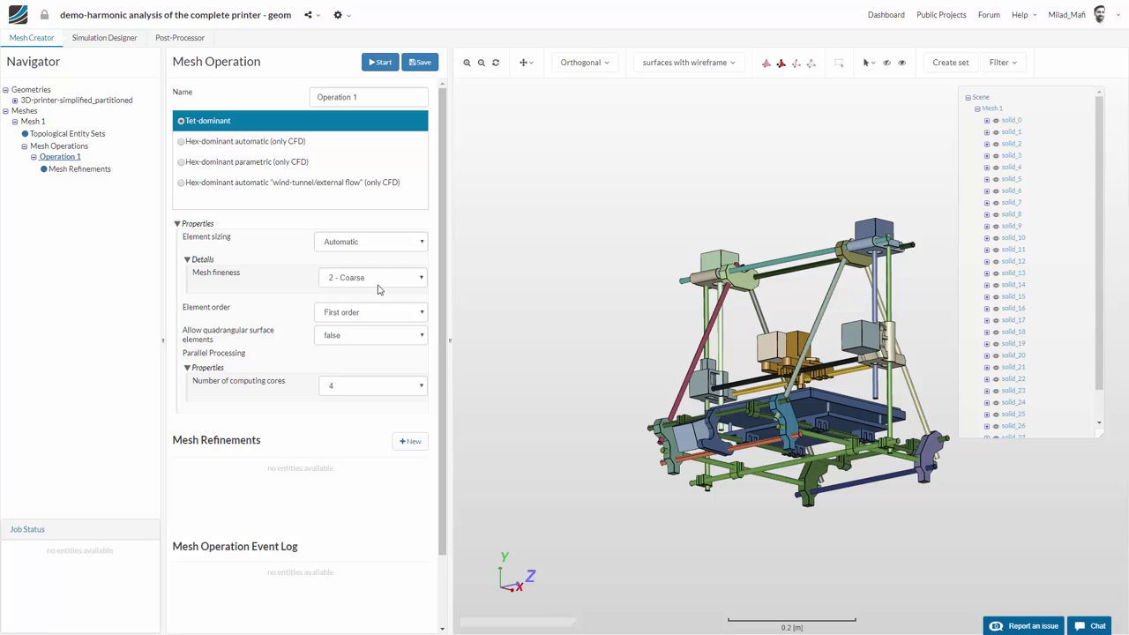
pyautogui.click(382, 64)
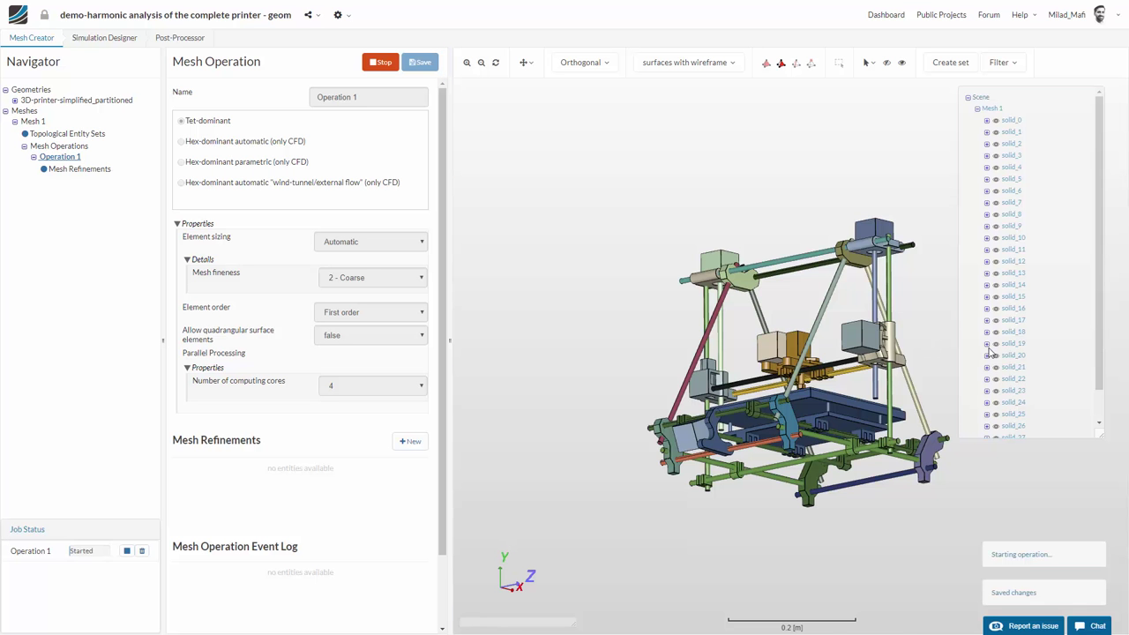
pyautogui.scroll(5, 799, 339)
pyautogui.moveTo(834, 358); pyautogui.dragTo(794, 388)
pyautogui.scroll(-5, 767, 427)
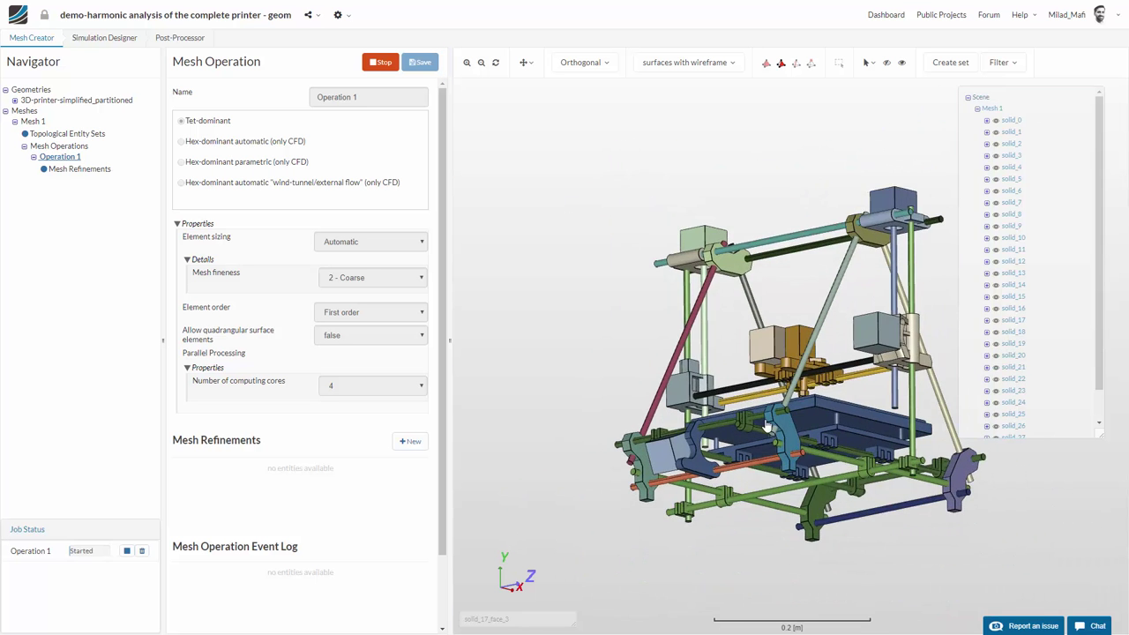
pyautogui.moveTo(767, 427); pyautogui.dragTo(802, 297)
pyautogui.scroll(3, 803, 297)
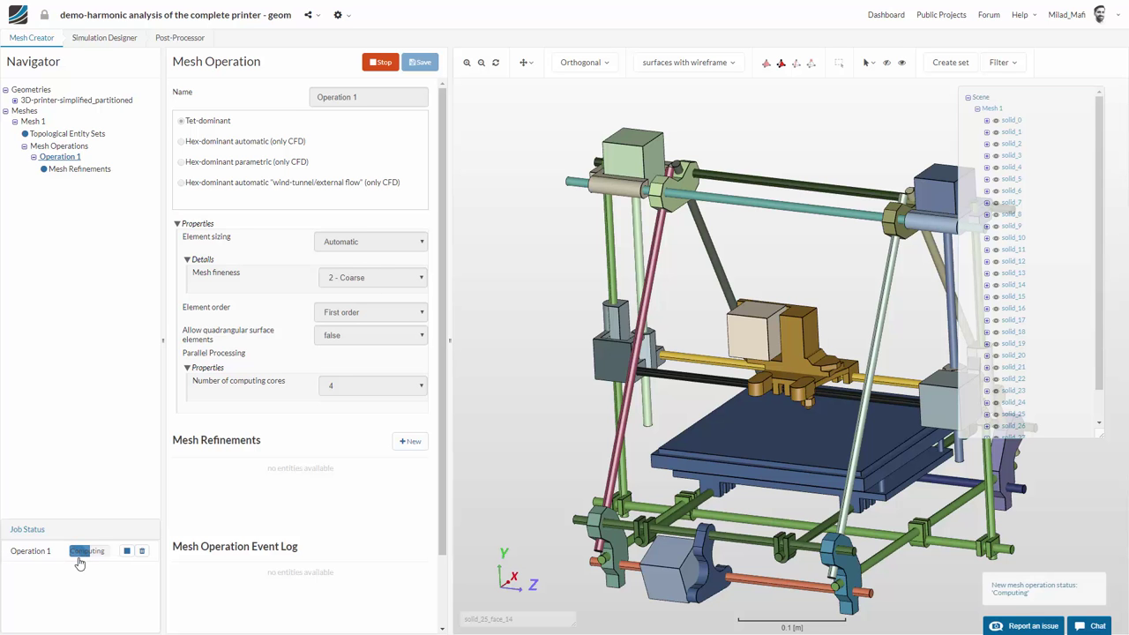
# - Switch to the harmonic analysis project copy ending in "mesh" and open Operation 1 under its mesh operations
pyautogui.press('F11')
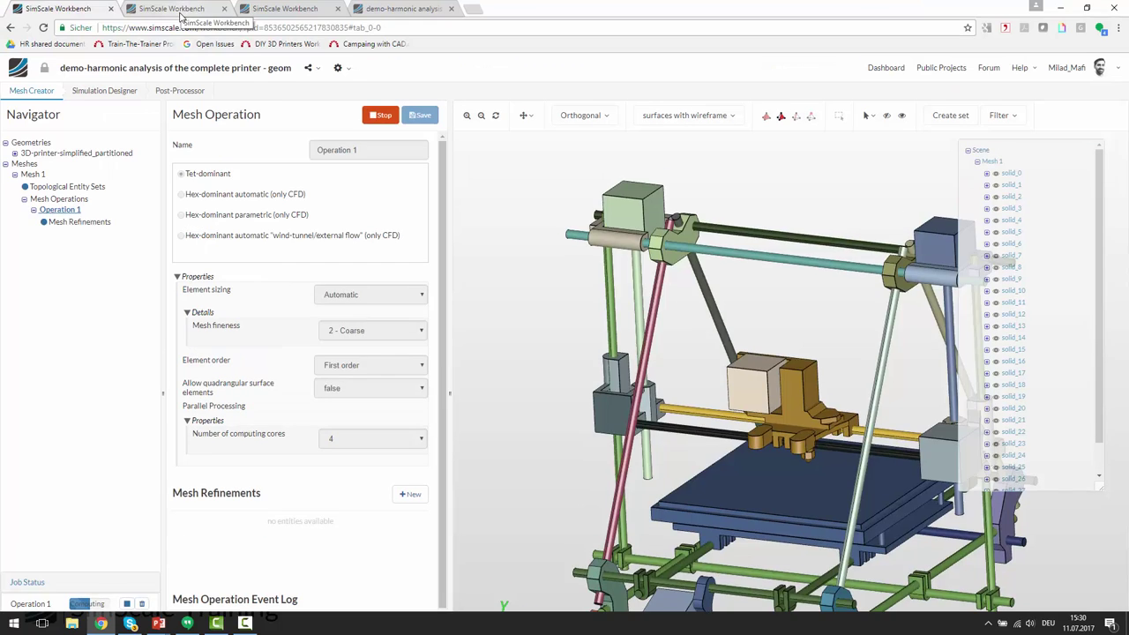
pyautogui.click(181, 9)
pyautogui.press('F11')
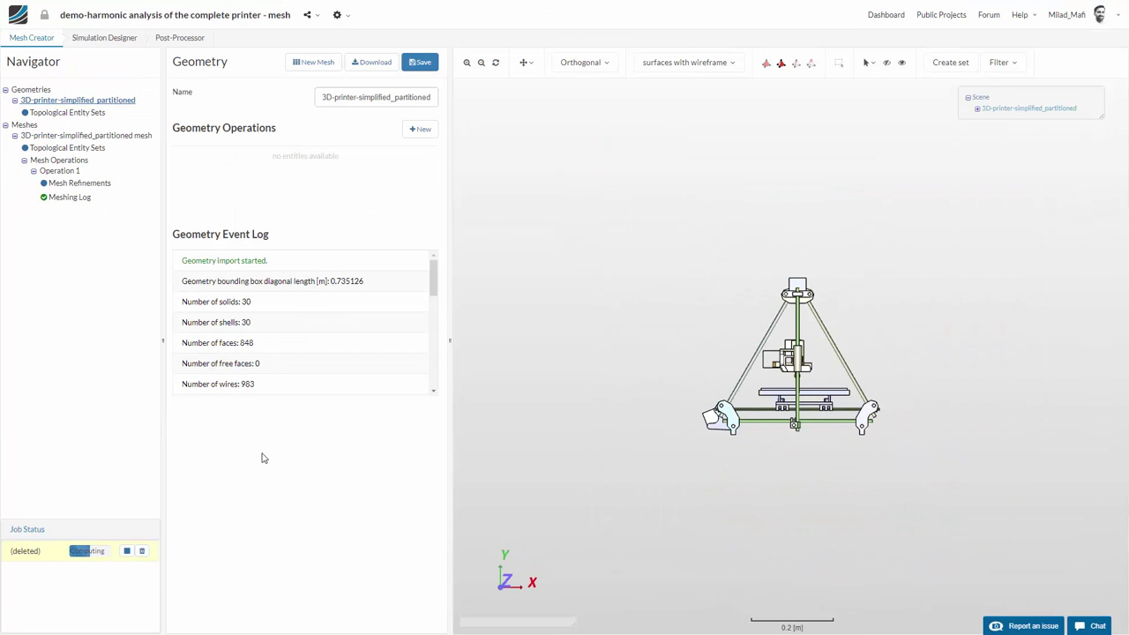
pyautogui.click(58, 160)
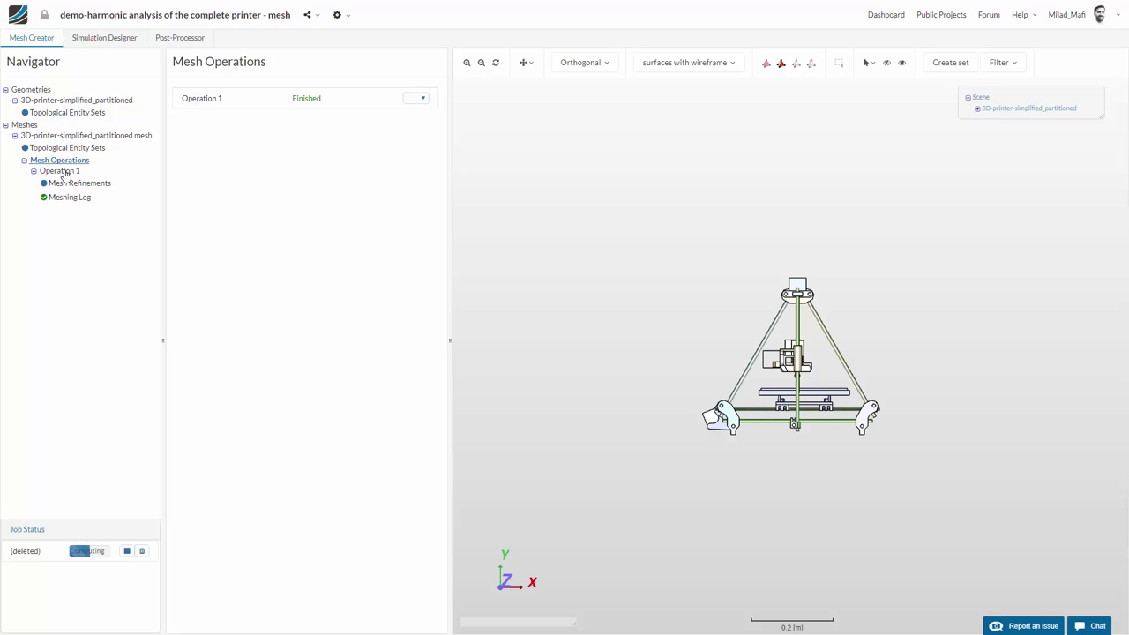
pyautogui.click(60, 171)
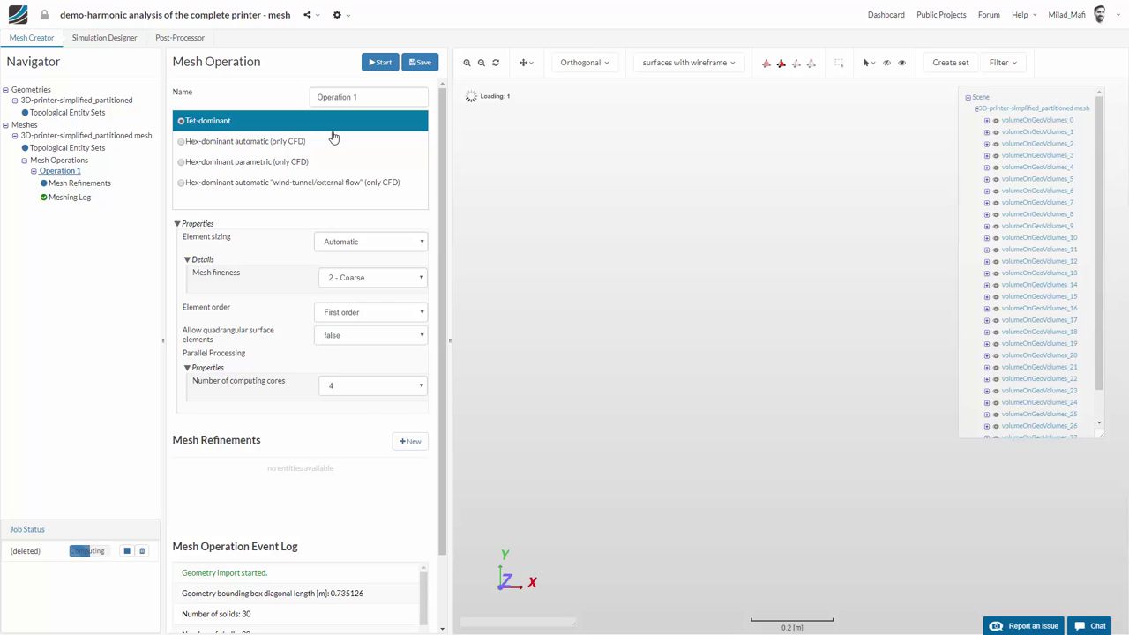
# - Examine the generated printer mesh around the extruder and bed, and delete the failed job from the job status list
pyautogui.hotkey('alt', 'Tab')
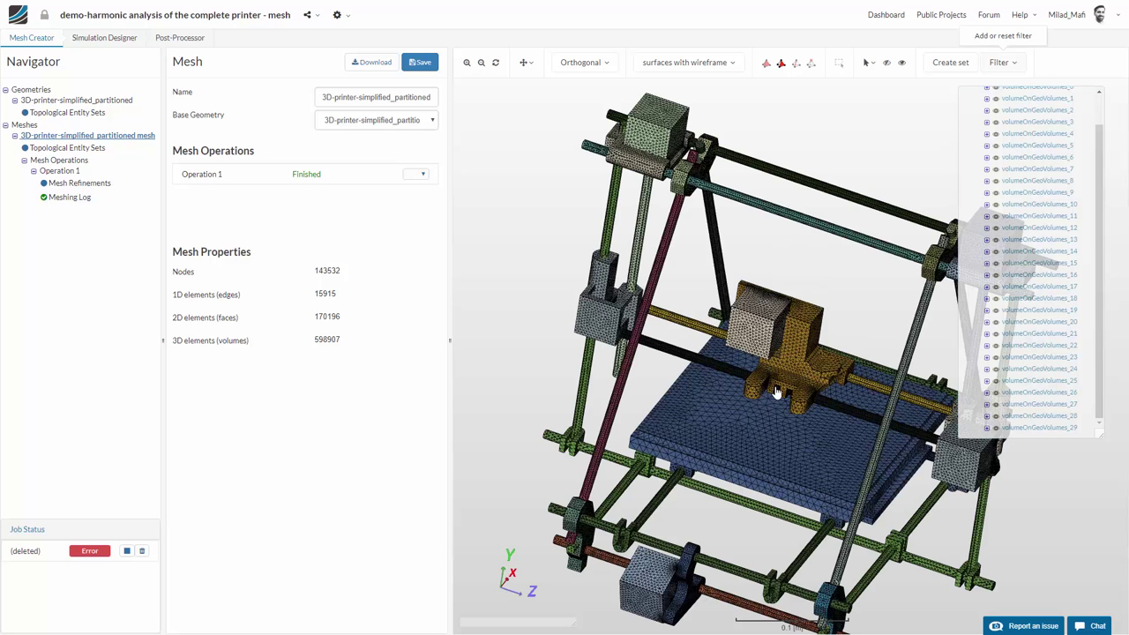
pyautogui.moveTo(784, 392); pyautogui.dragTo(661, 537)
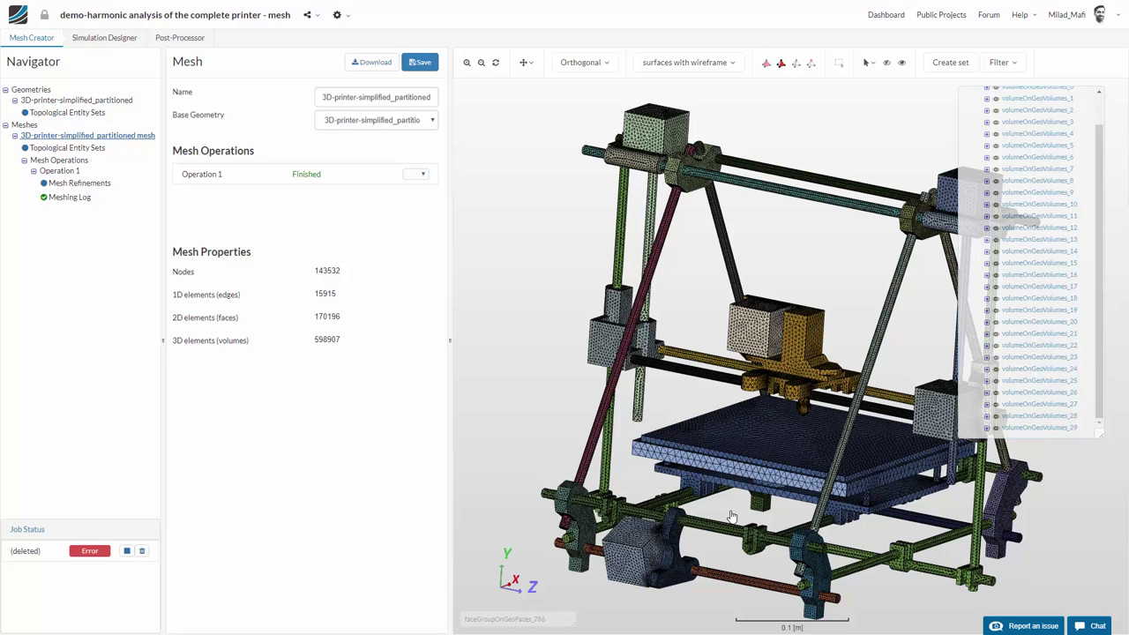
pyautogui.scroll(5, 731, 520)
pyautogui.scroll(-3, 719, 493)
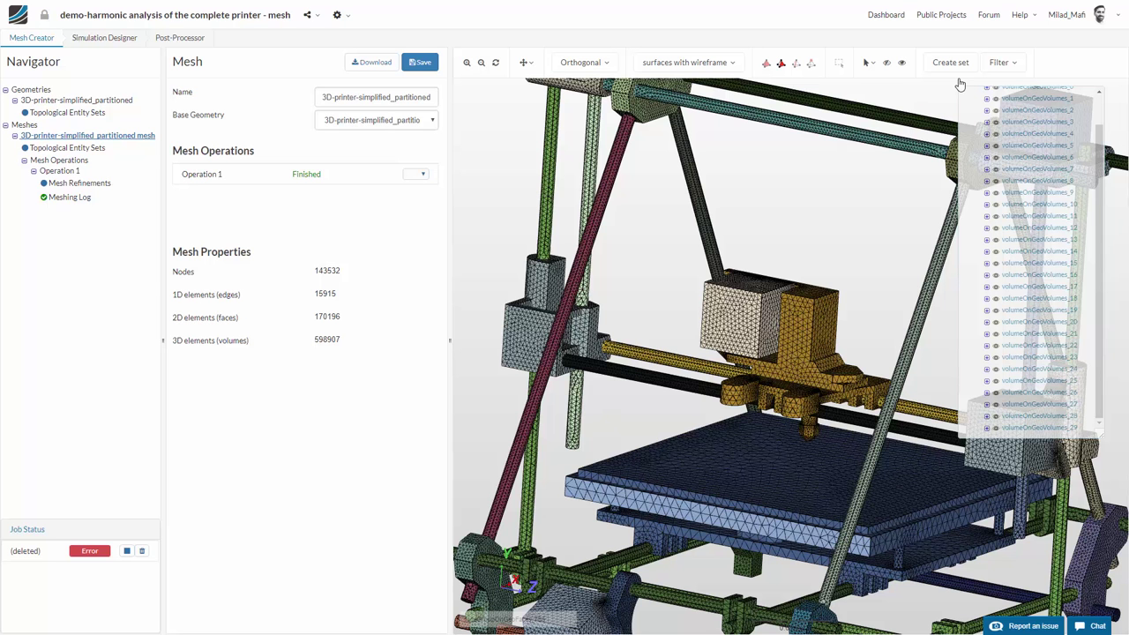
pyautogui.click(141, 551)
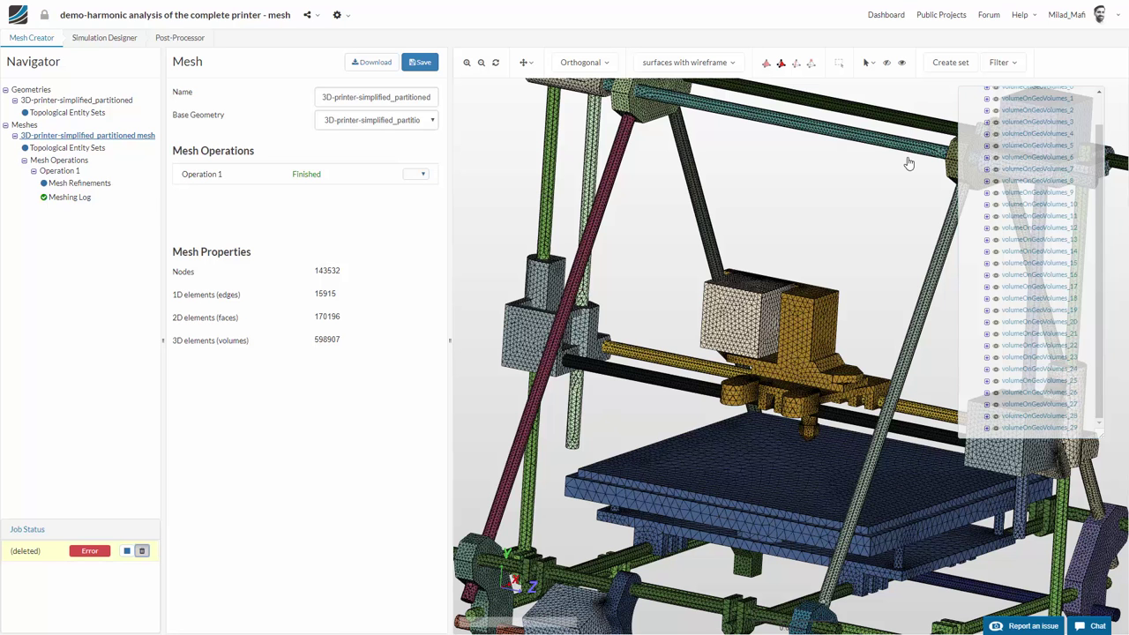
# - Start a Mesh Clip filter on the printer mesh with its plane's normal x component set to 1
pyautogui.click(1010, 65)
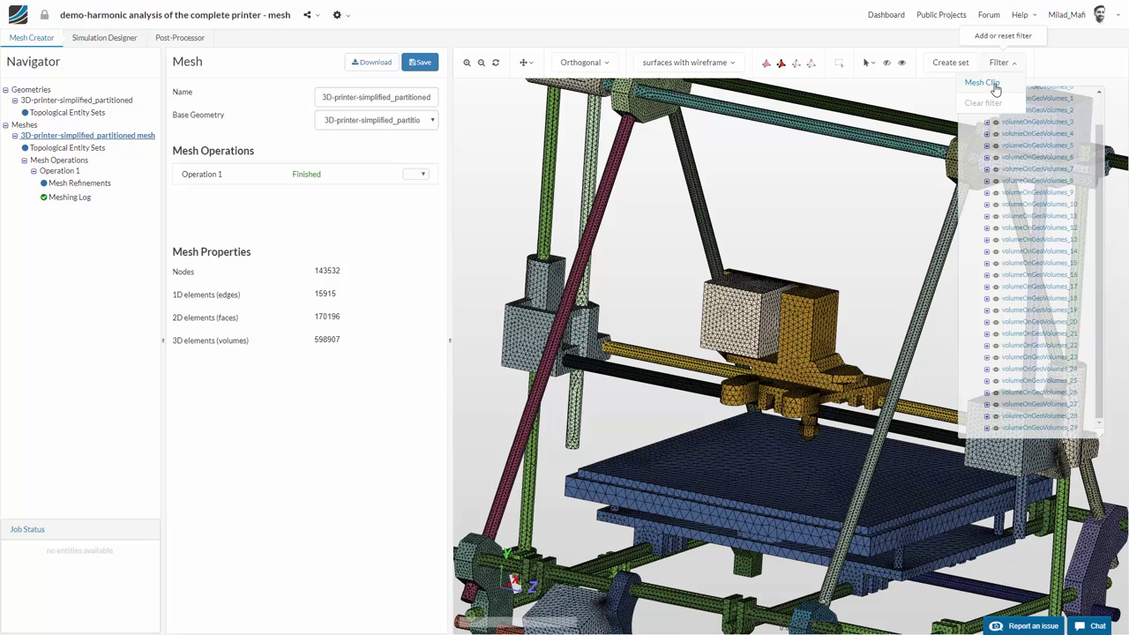
pyautogui.click(983, 83)
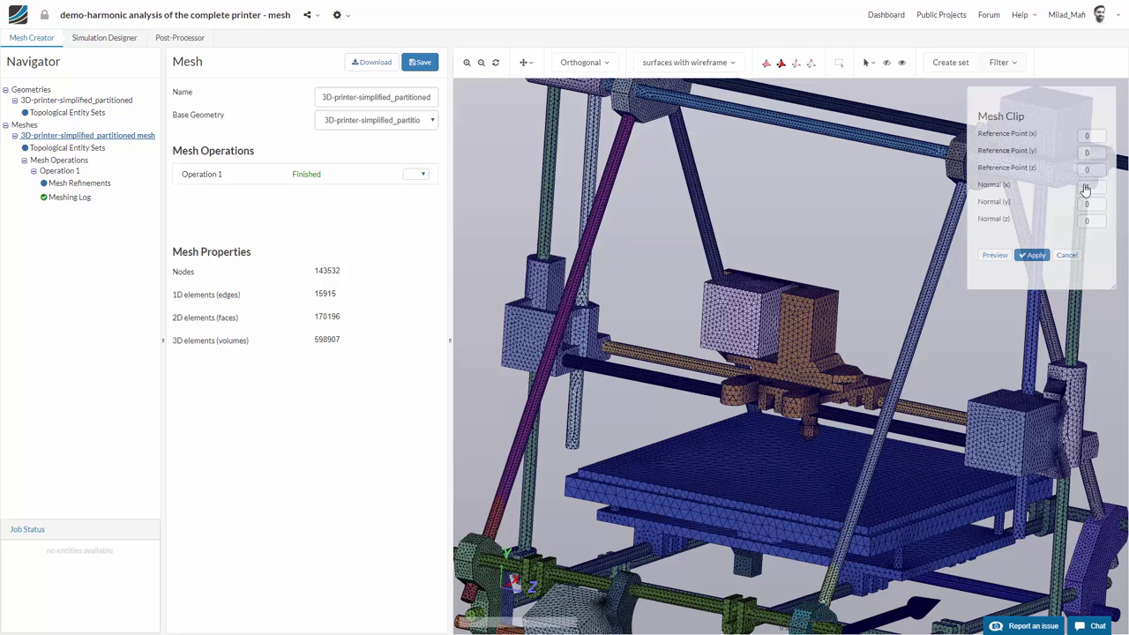
pyautogui.doubleClick(1086, 188)
pyautogui.write('1')
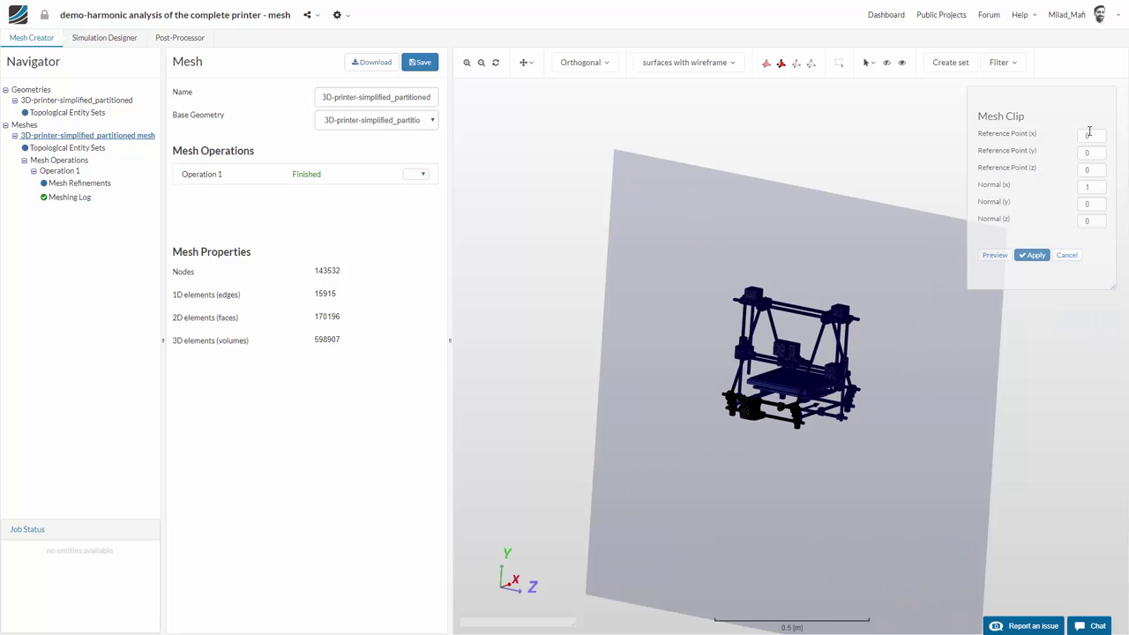
# - Set the clip plane's normal to 0 in x and -1 in z, and apply the mesh clip
pyautogui.doubleClick(1091, 184)
pyautogui.write('0')
pyautogui.doubleClick(1102, 219)
pyautogui.write('-1')
pyautogui.click(1033, 255)
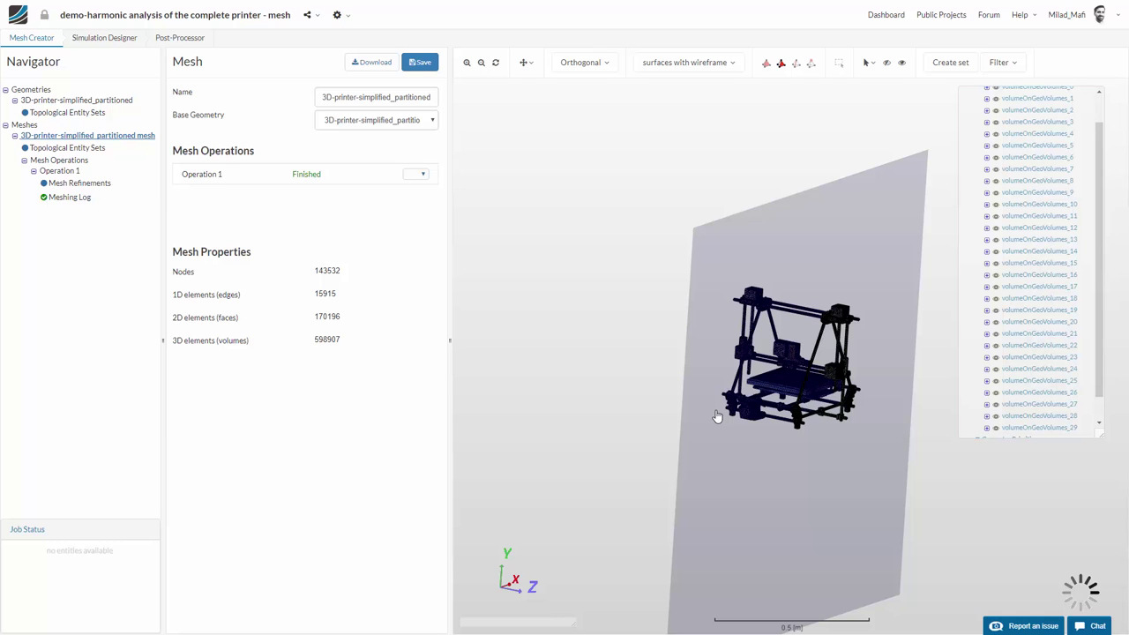
# - Switch to the PowerPoint slide show of Session_3.pptx at the "Wrap-up: Mesh Generation" slide
pyautogui.hotkey('alt', 'Tab')
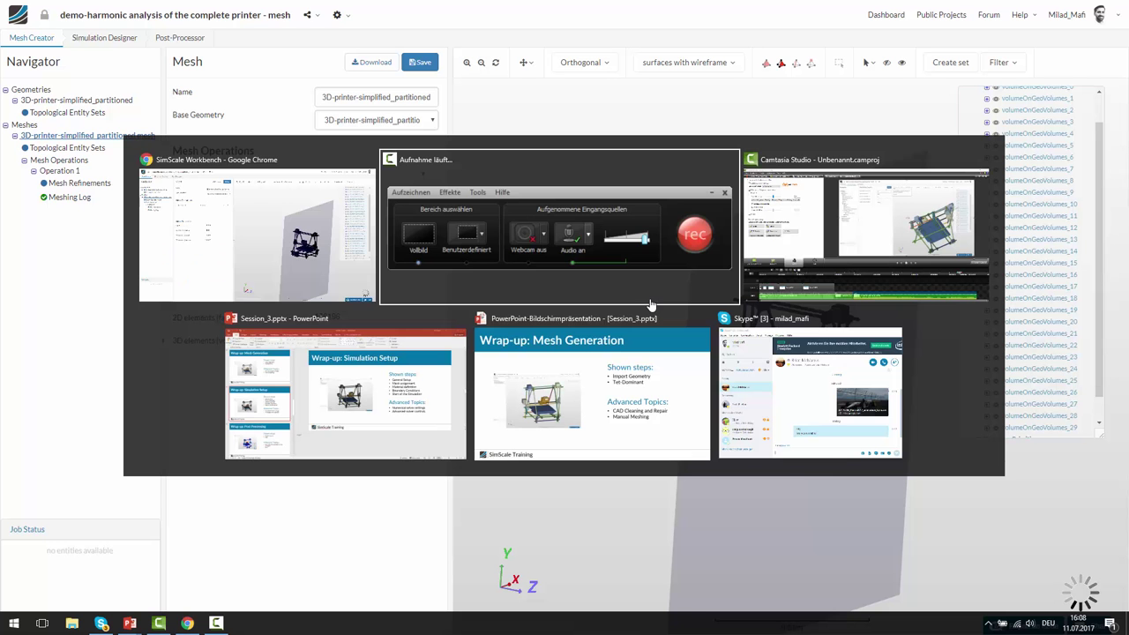
pyautogui.hotkey('alt', 'Tab')
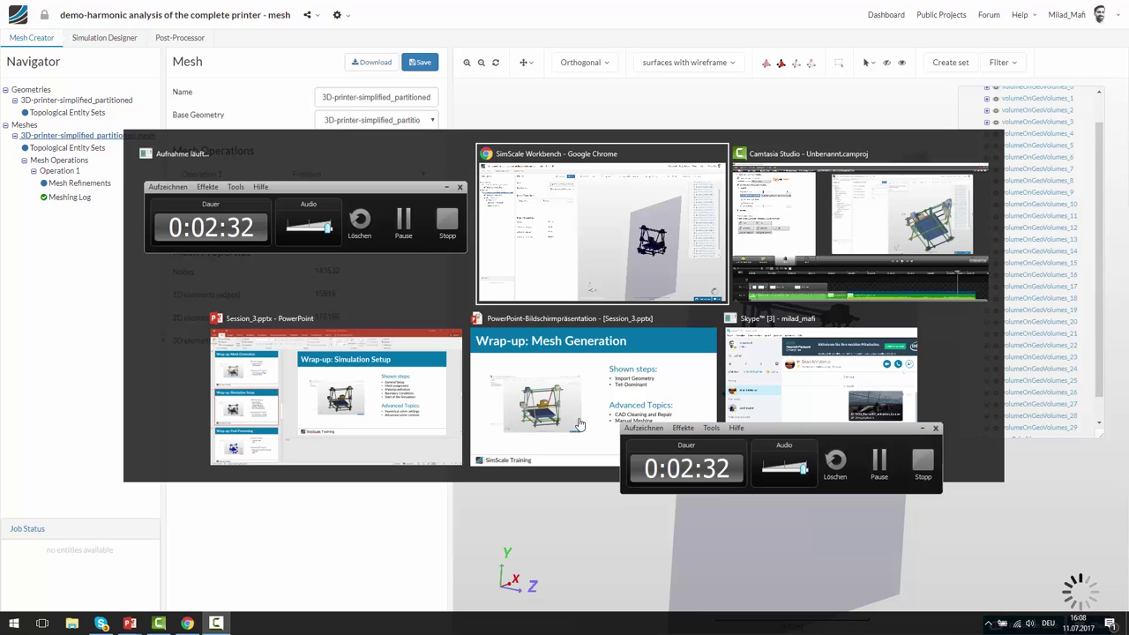
pyautogui.click(578, 405)
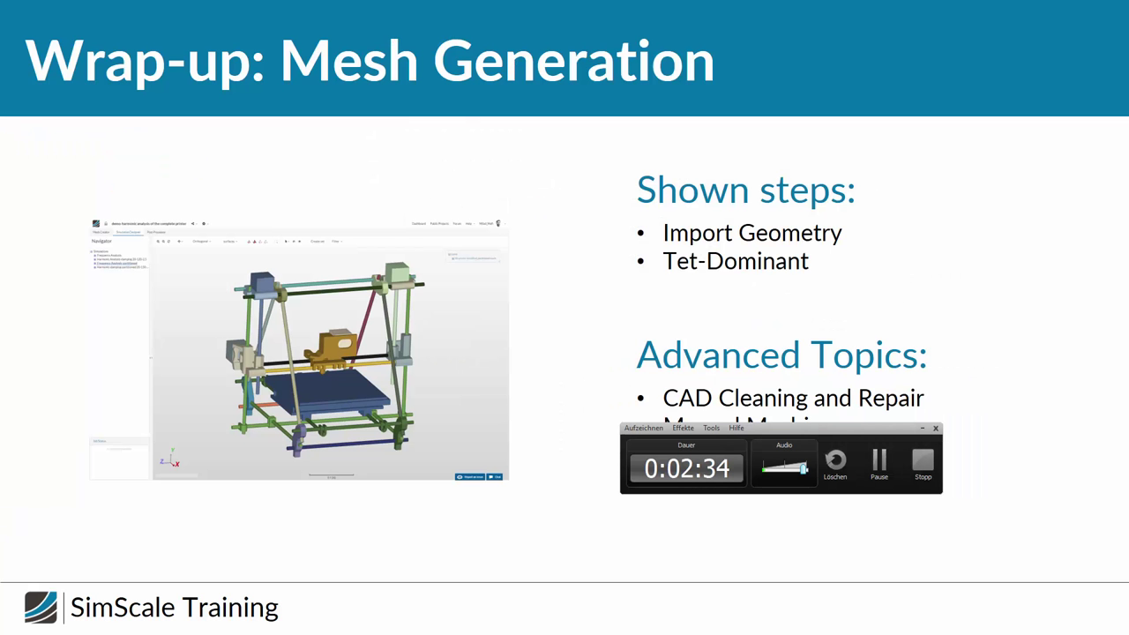
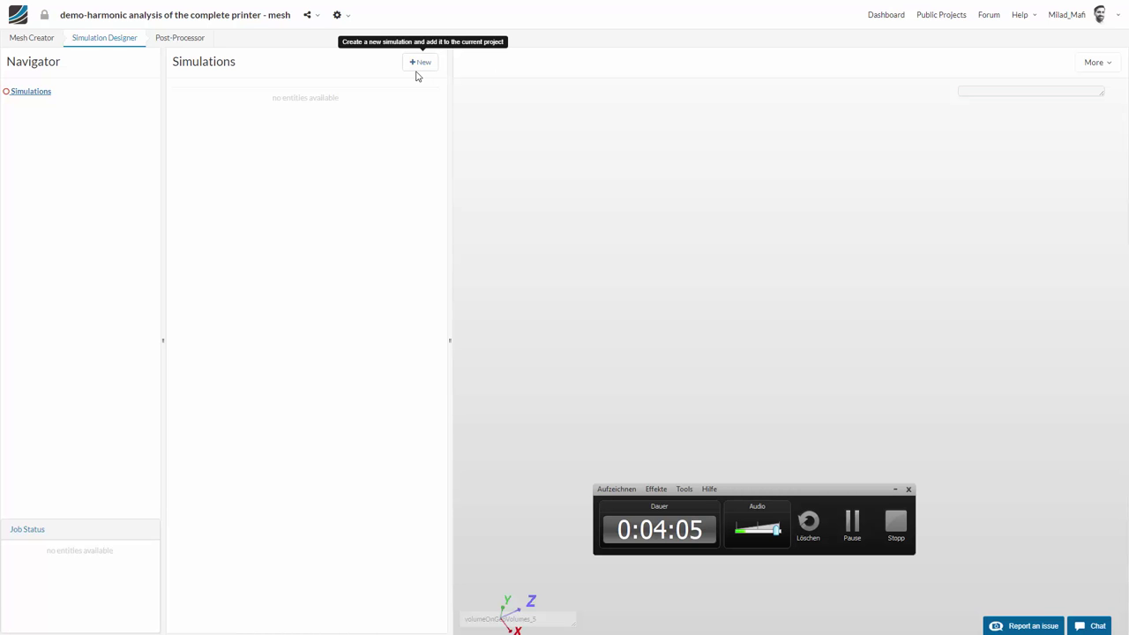
# - Create a simulation named Frequency and save its analysis type as the solid mechanics Frequency analysis
pyautogui.click(421, 66)
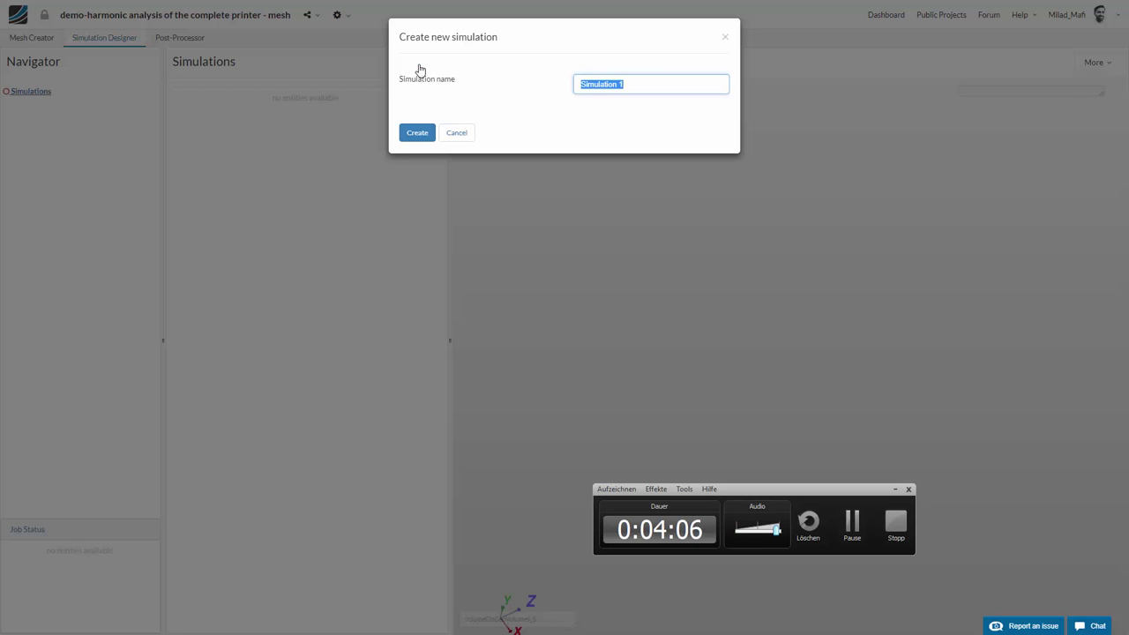
pyautogui.click(439, 140)
pyautogui.write('Fr')
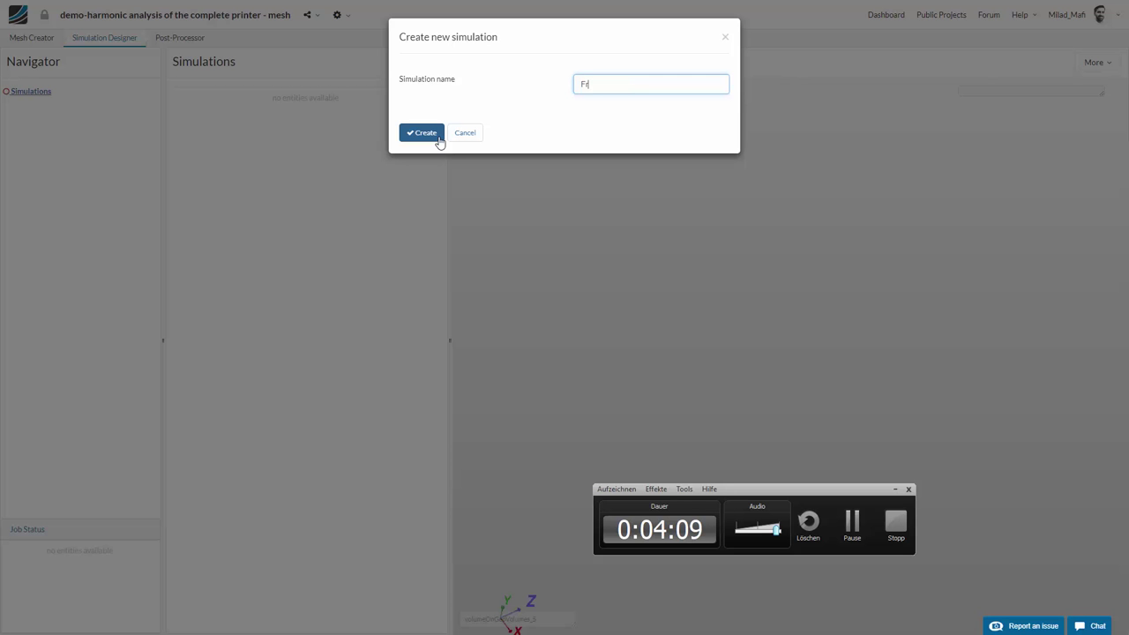
pyautogui.write('equency')
pyautogui.click(423, 138)
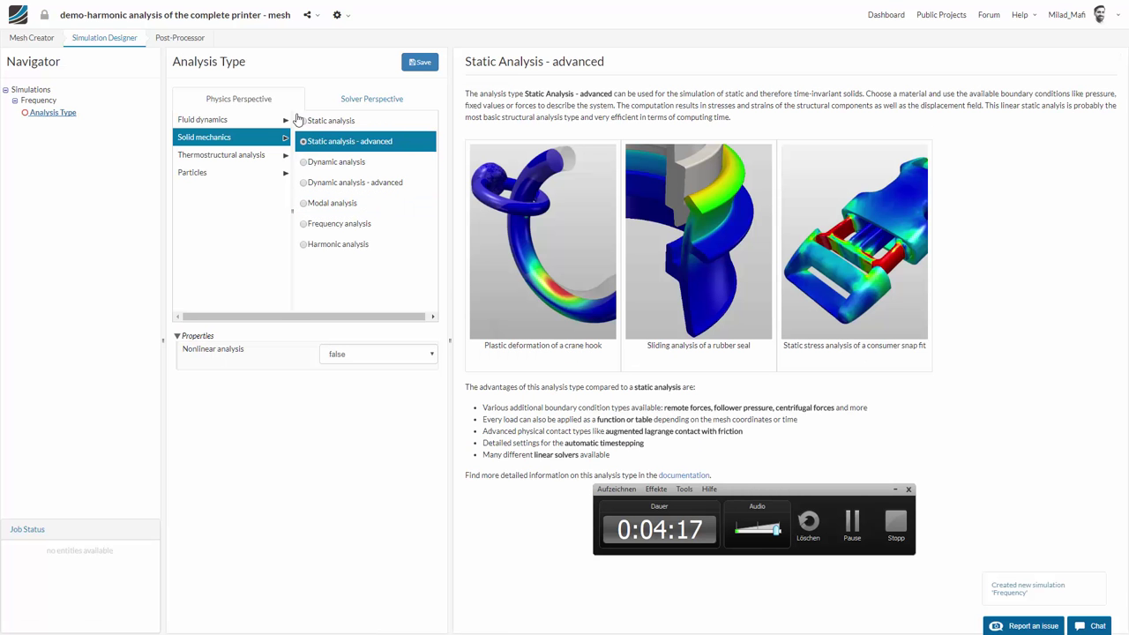
pyautogui.click(340, 226)
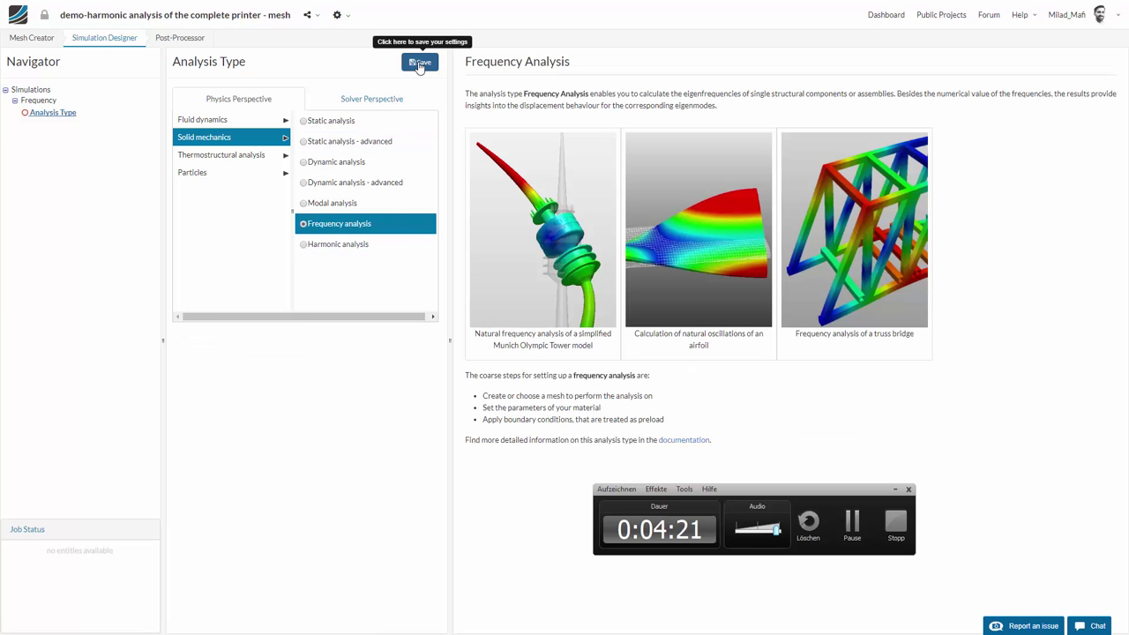
pyautogui.click(419, 64)
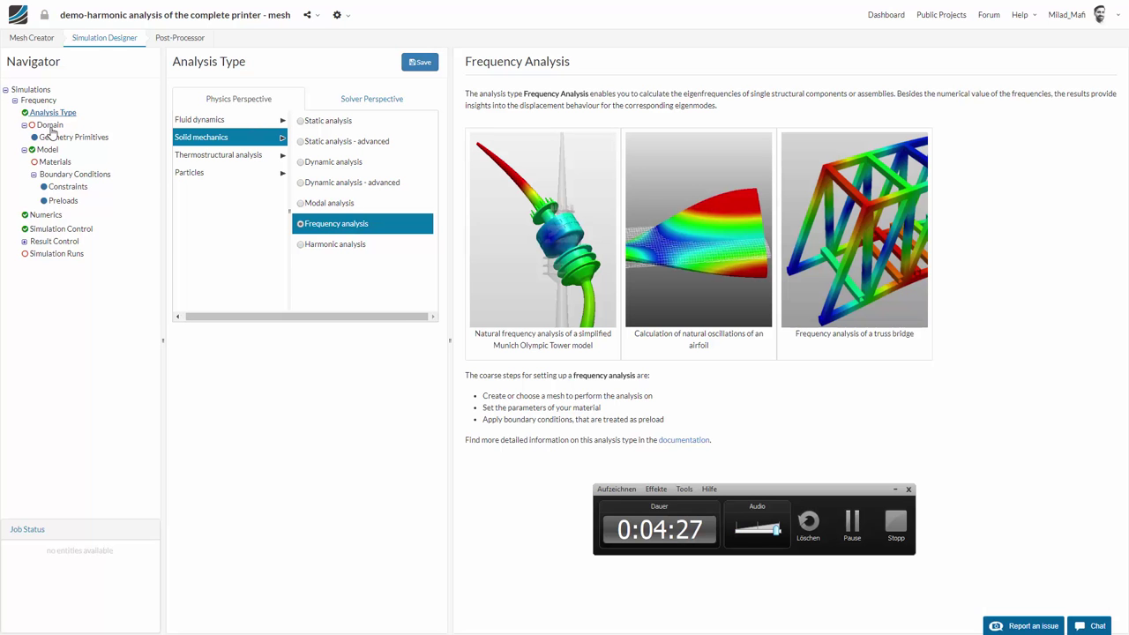
# - Assign the 3D-printer-simplified_partitioned mesh as the domain of the Frequency simulation and save it
pyautogui.click(51, 127)
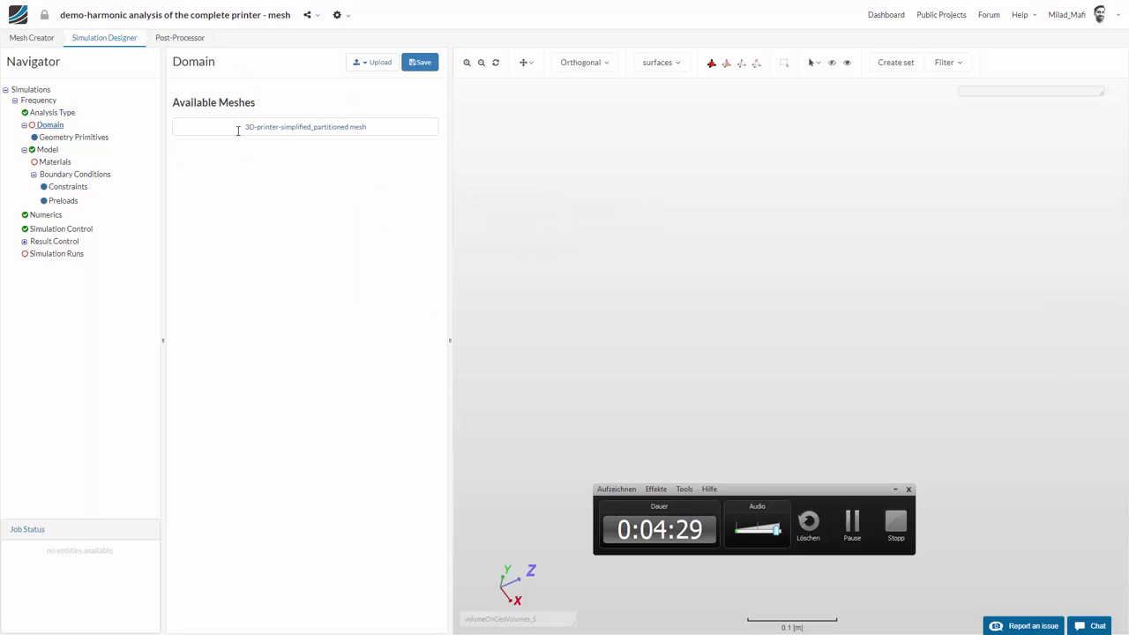
pyautogui.click(425, 67)
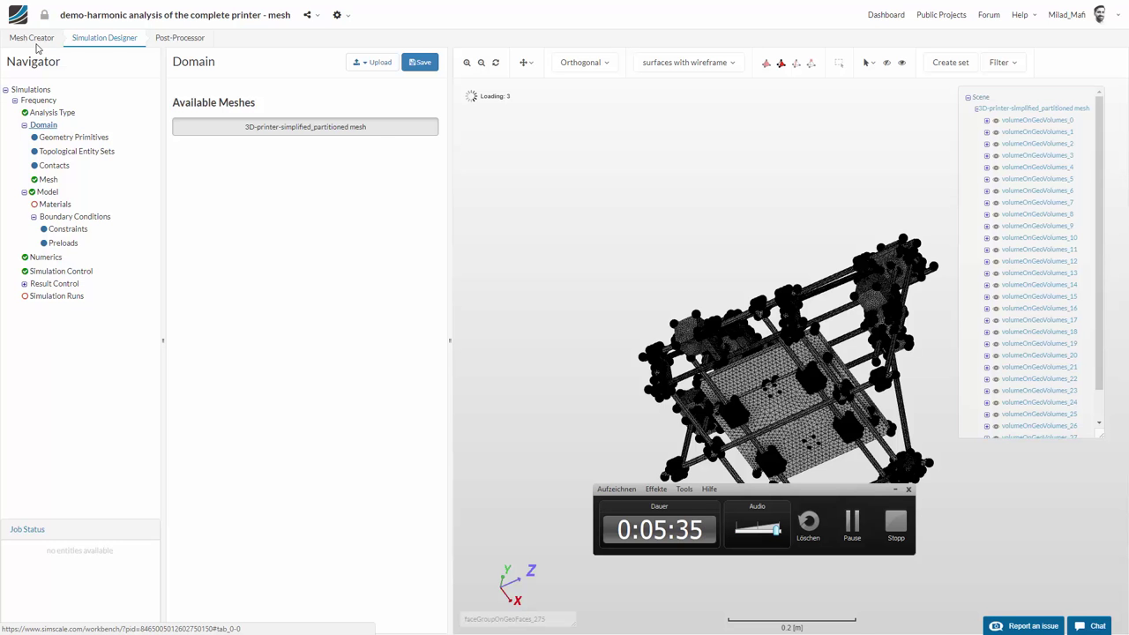
pyautogui.click(848, 522)
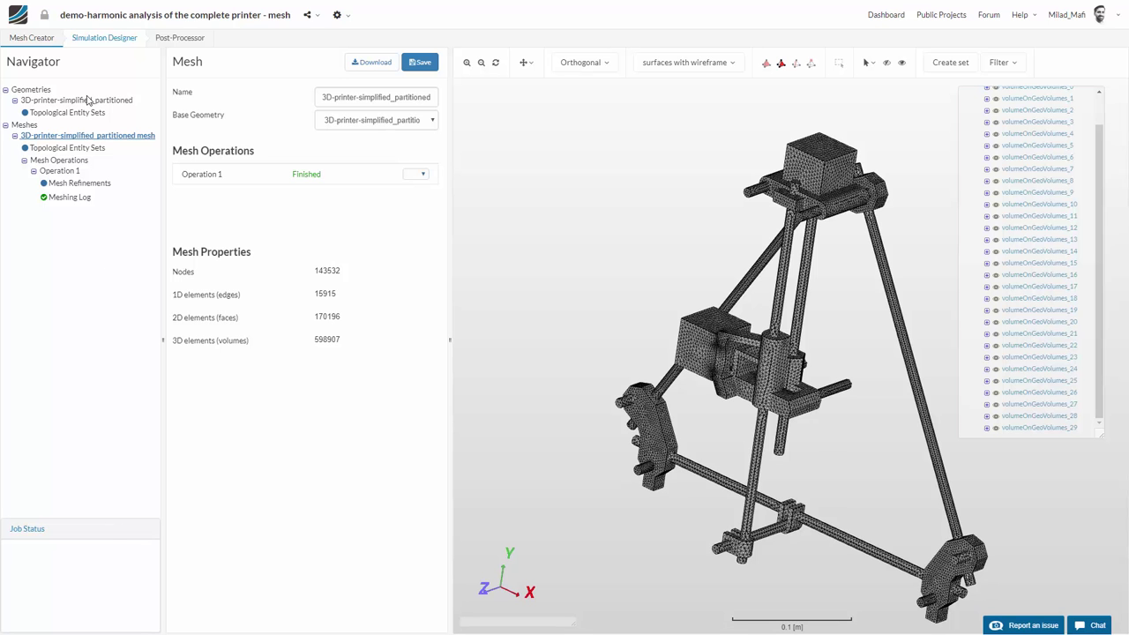
# - Inspect the printer geometry's topological entities in the Mesh Creator, highlighting solid_0 and its shared face solid_2_face_12
pyautogui.click(90, 105)
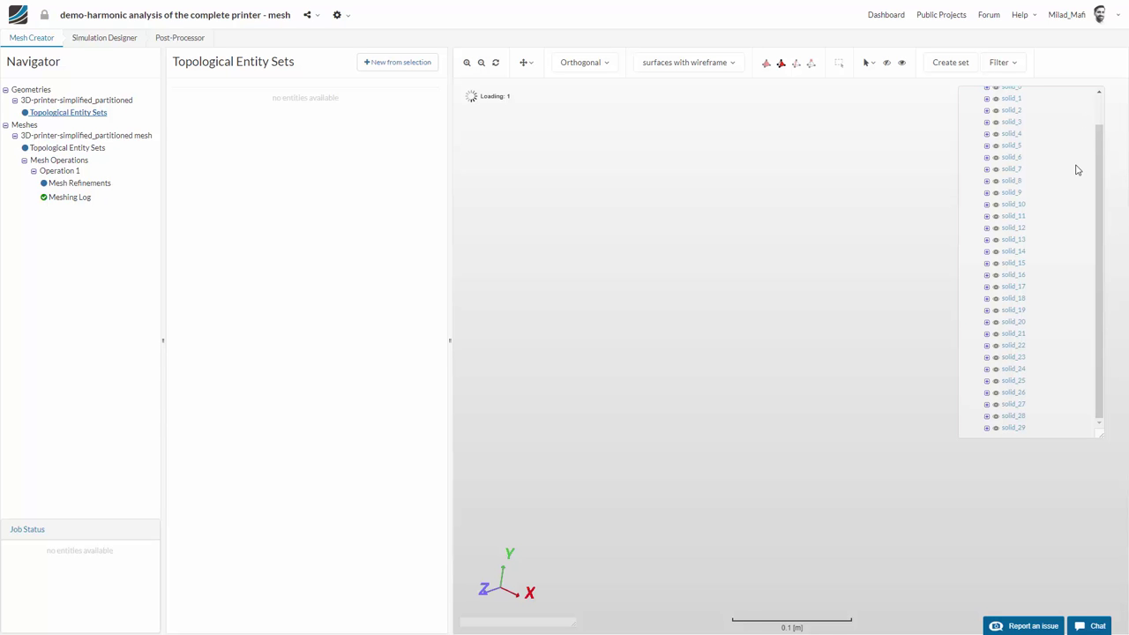
pyautogui.scroll(1, 1075, 169)
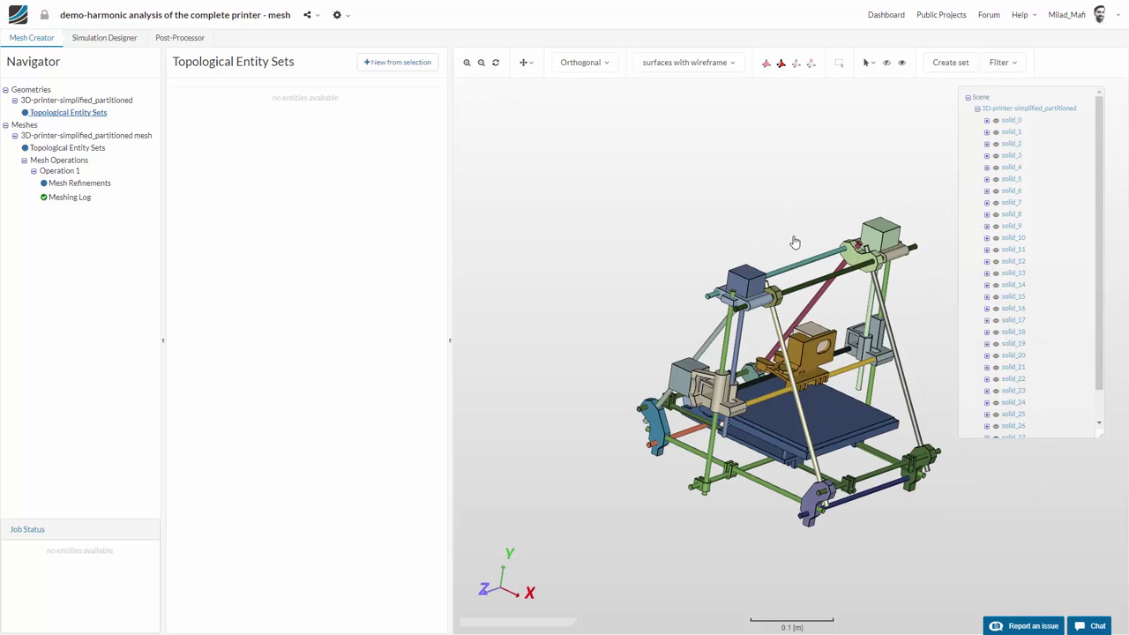
pyautogui.click(1011, 121)
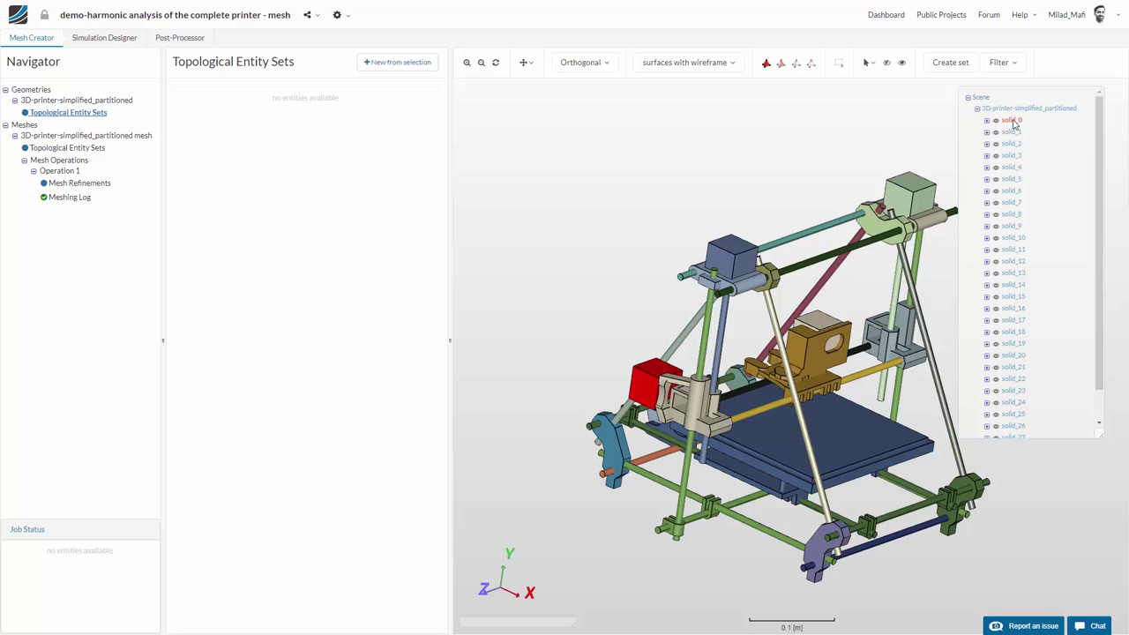
pyautogui.moveTo(654, 354); pyautogui.dragTo(715, 377)
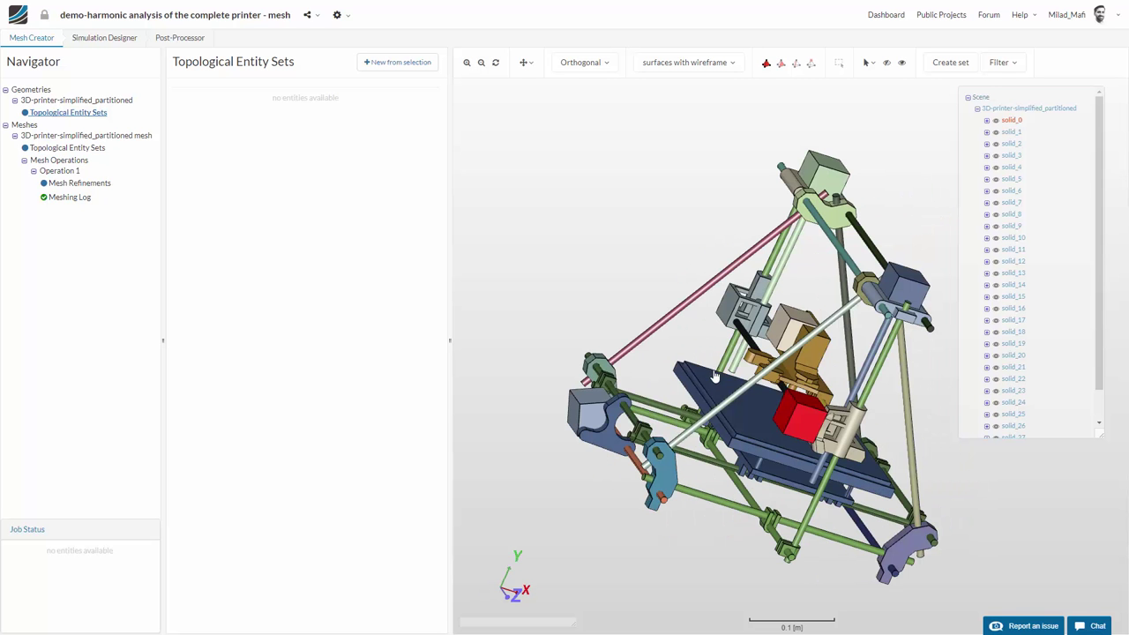
pyautogui.scroll(3, 843, 515)
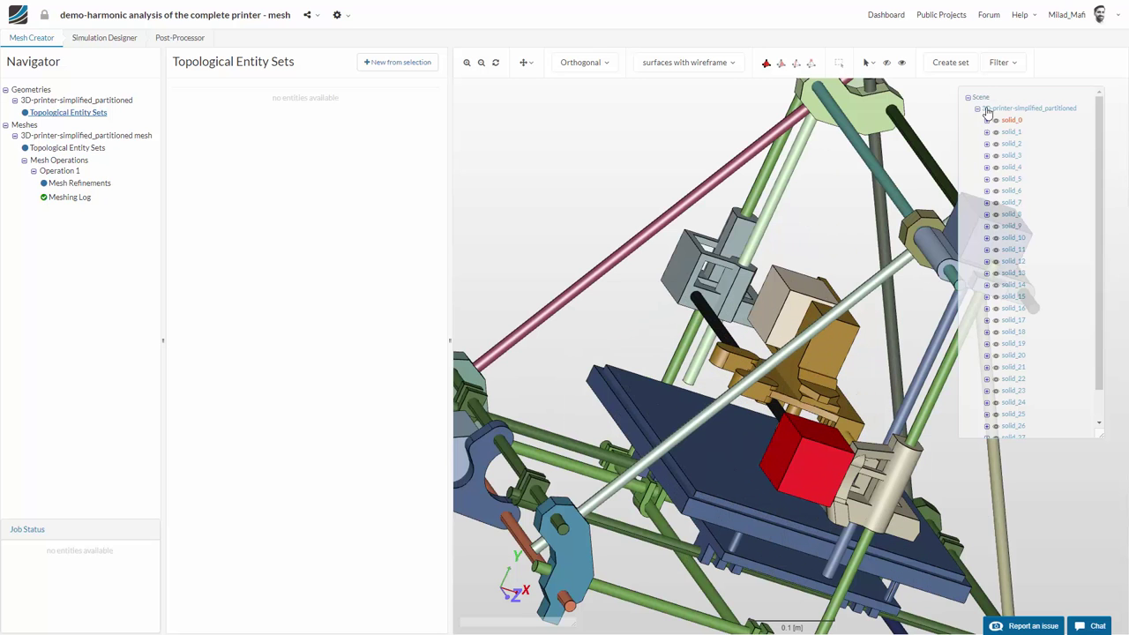
pyautogui.click(986, 120)
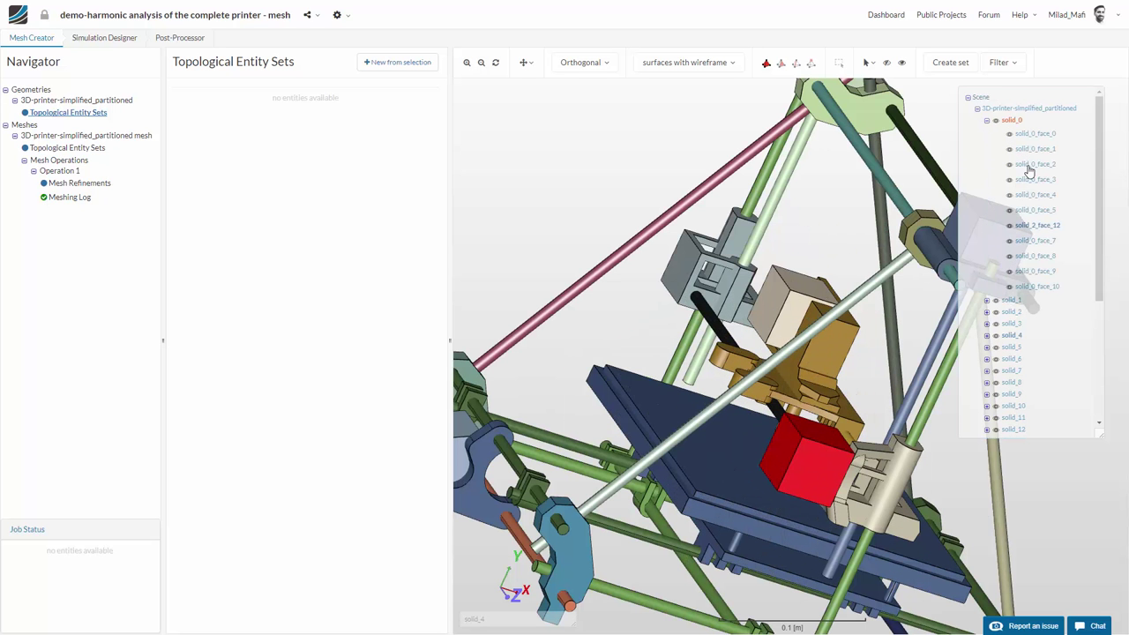
pyautogui.click(1030, 227)
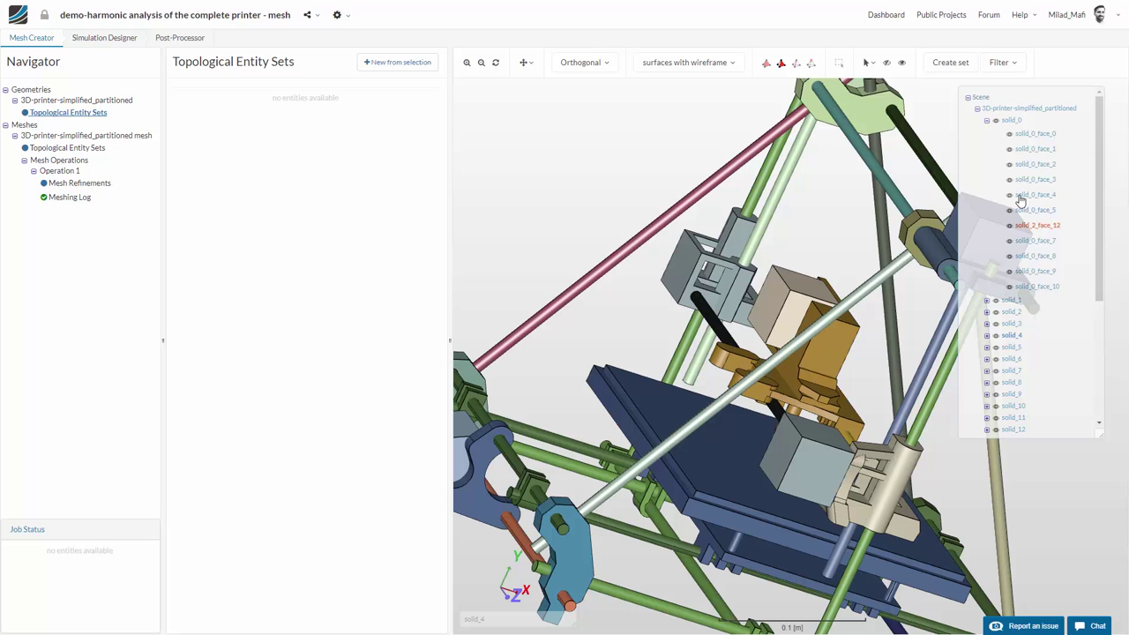
# - Hide solid_0, highlight the adjoining solid_2, and toggle the visibility of their shared face solid_2_face_12
pyautogui.click(995, 123)
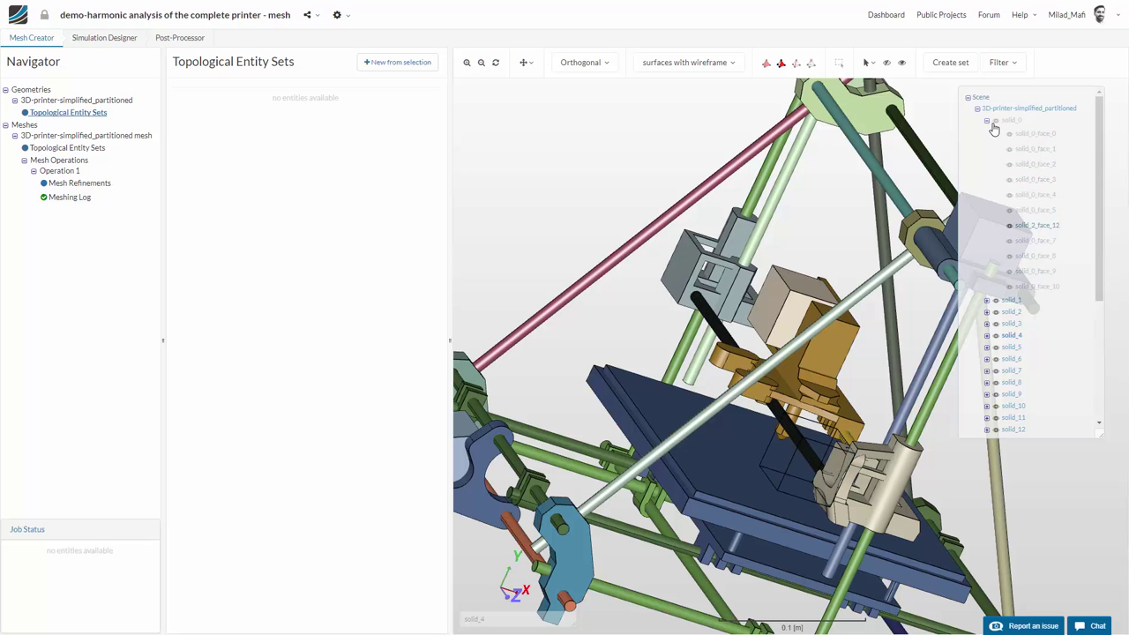
pyautogui.click(1011, 313)
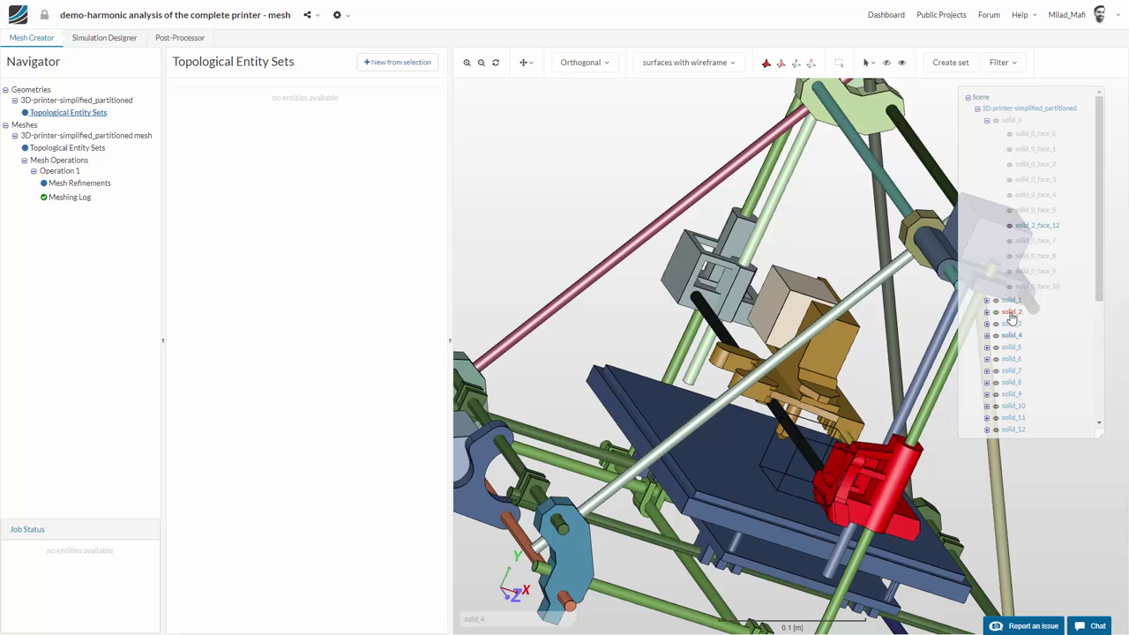
pyautogui.click(1010, 226)
pyautogui.click(1009, 228)
pyautogui.click(1010, 227)
pyautogui.click(1010, 228)
pyautogui.click(1010, 228)
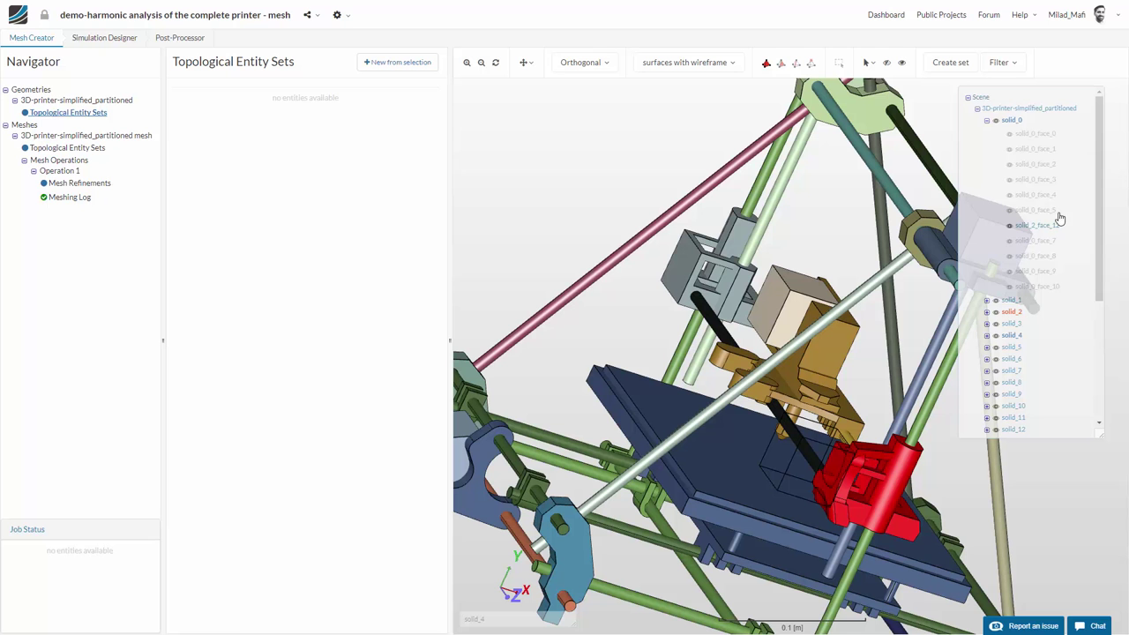
# - Return to the Simulation Designer and add a new solid material to the Frequency simulation, collapsing the mesh's volume list
pyautogui.click(120, 41)
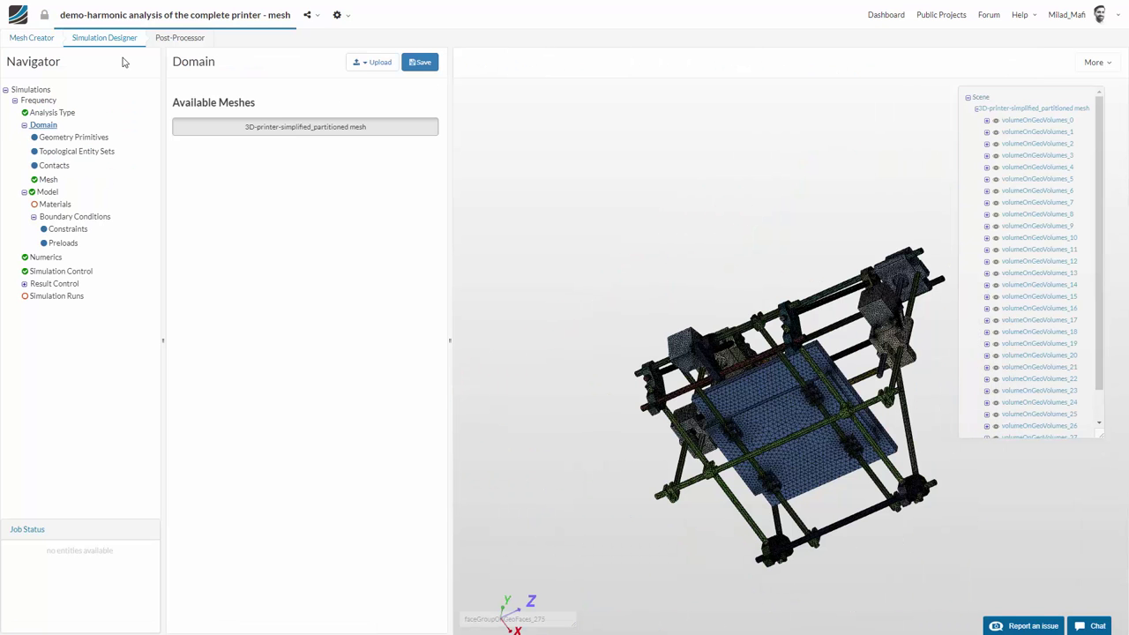
pyautogui.click(54, 205)
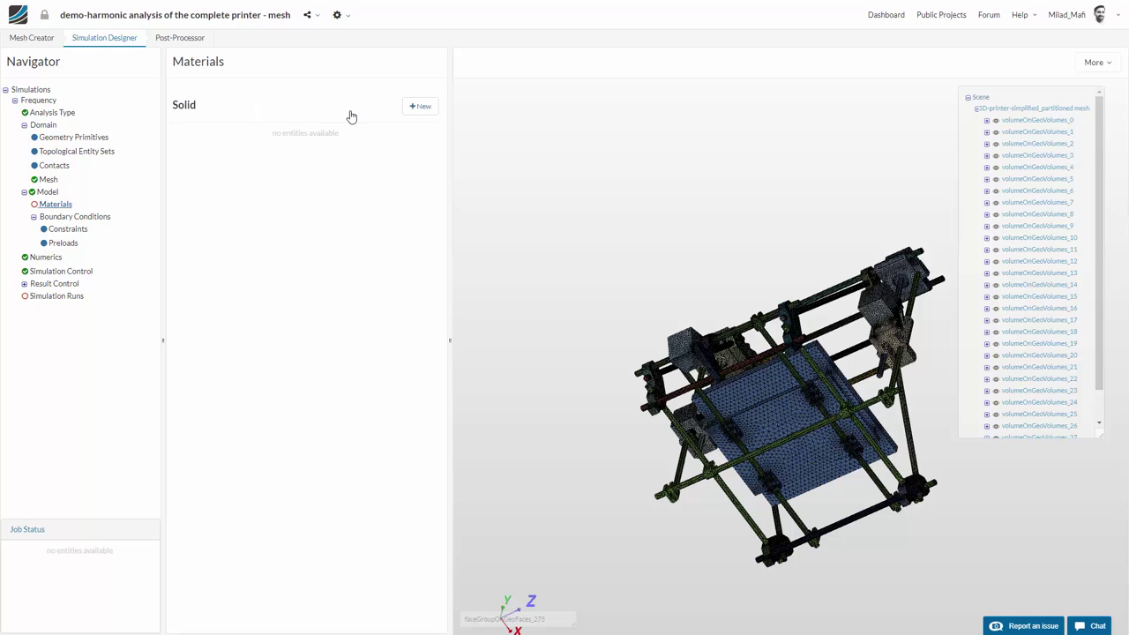
pyautogui.click(413, 106)
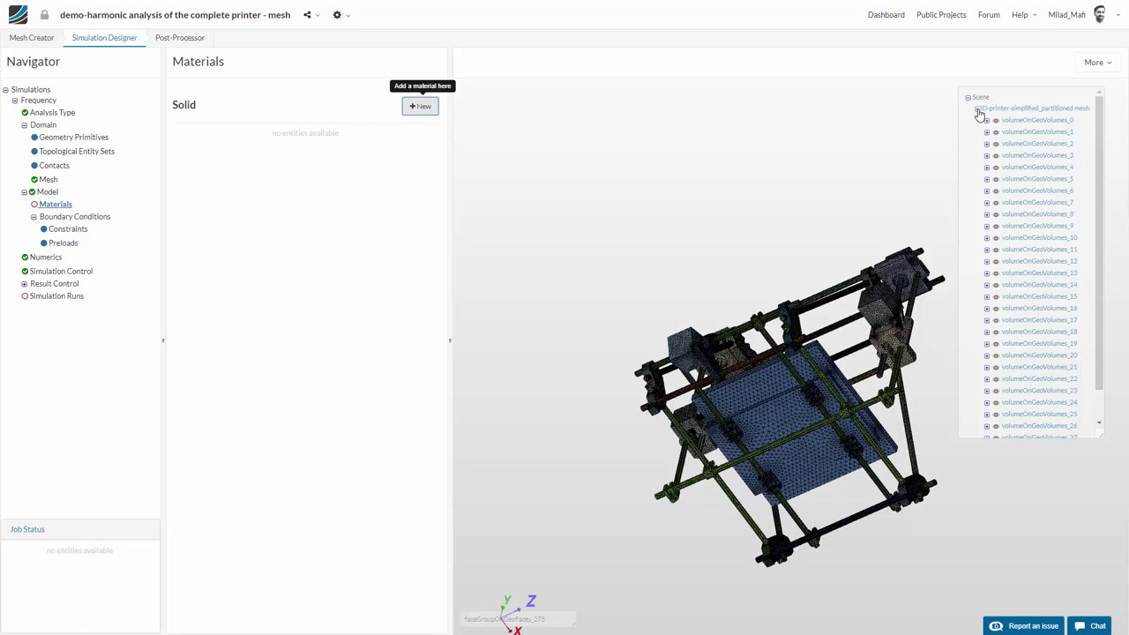
pyautogui.scroll(-1, 978, 113)
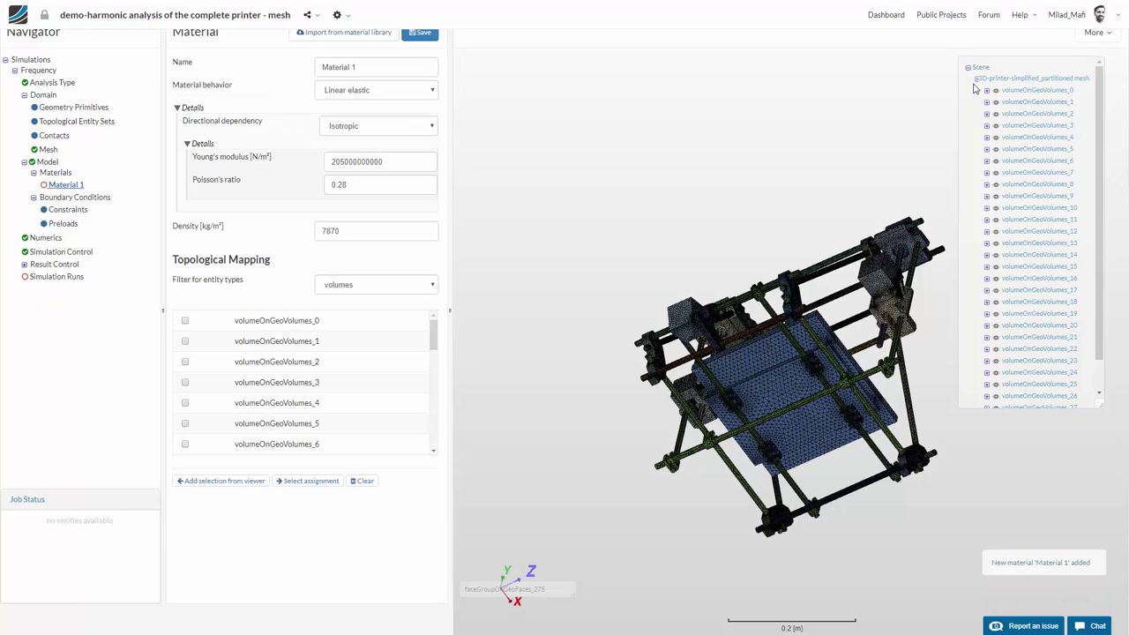
pyautogui.click(977, 80)
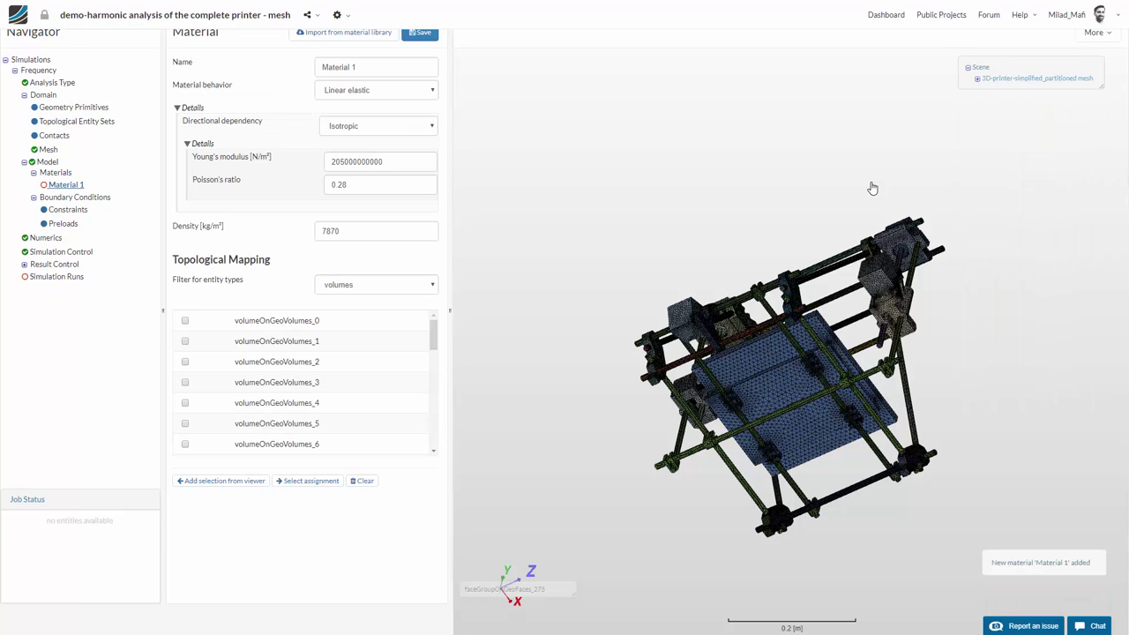
# - Import Steel from the material library into the new material and save it
pyautogui.scroll(5, 908, 388)
pyautogui.scroll(6, 901, 452)
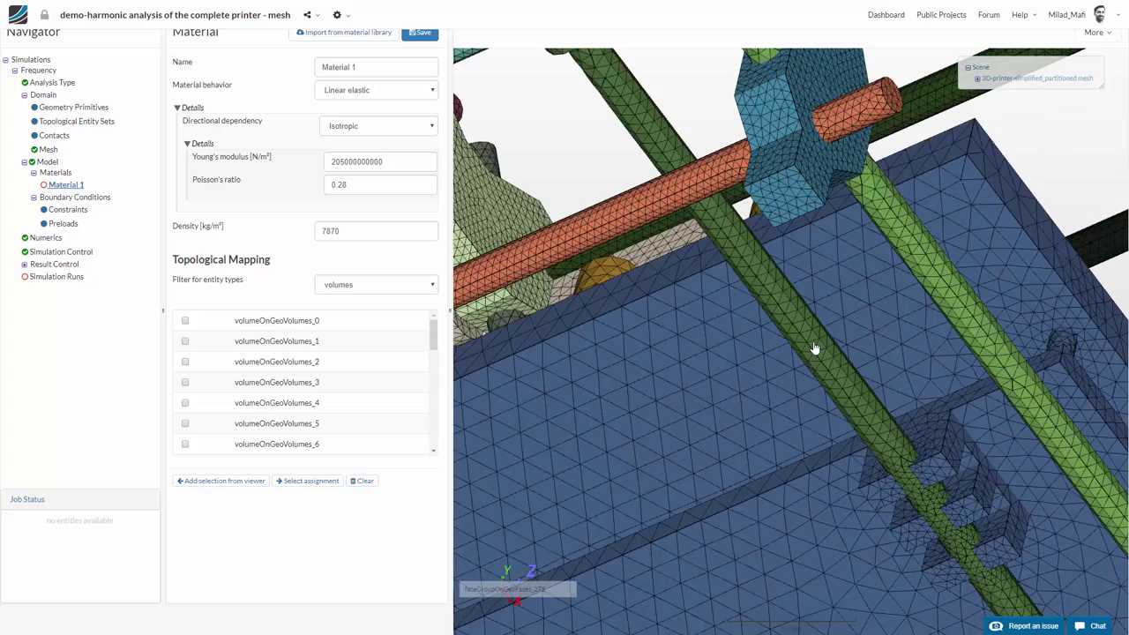
pyautogui.scroll(-10, 812, 298)
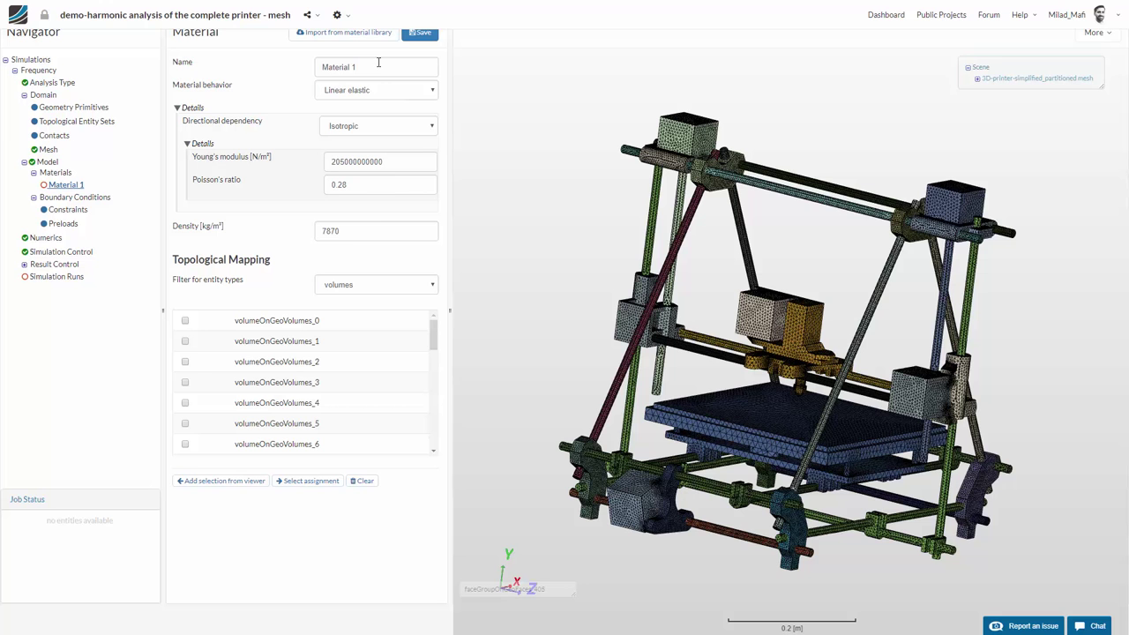
pyautogui.click(380, 35)
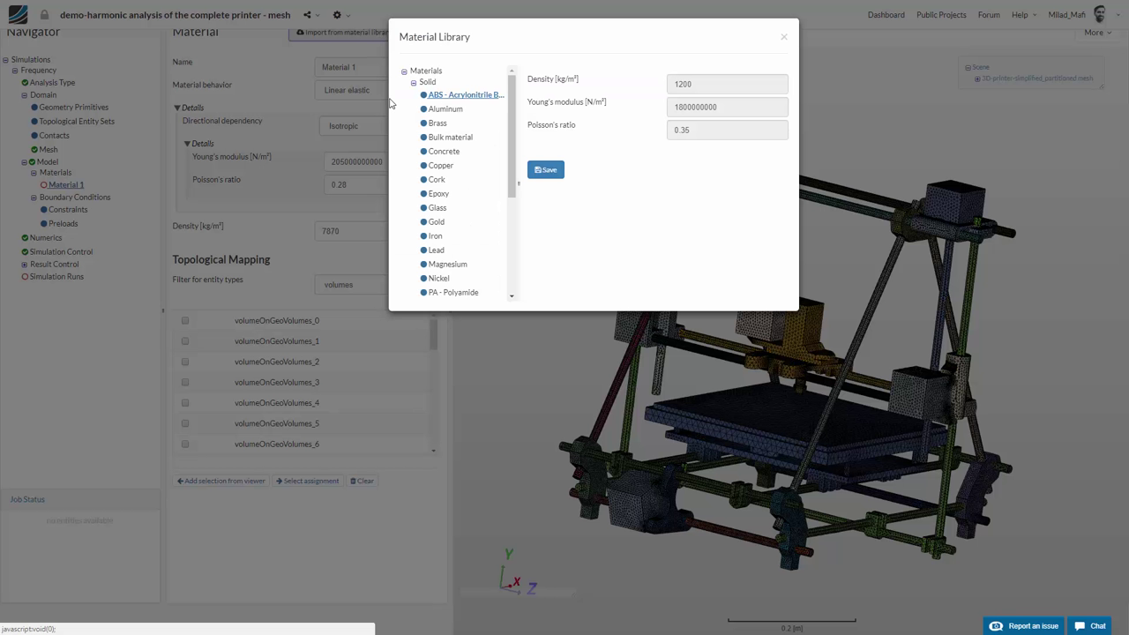
pyautogui.moveTo(517, 186); pyautogui.dragTo(516, 279)
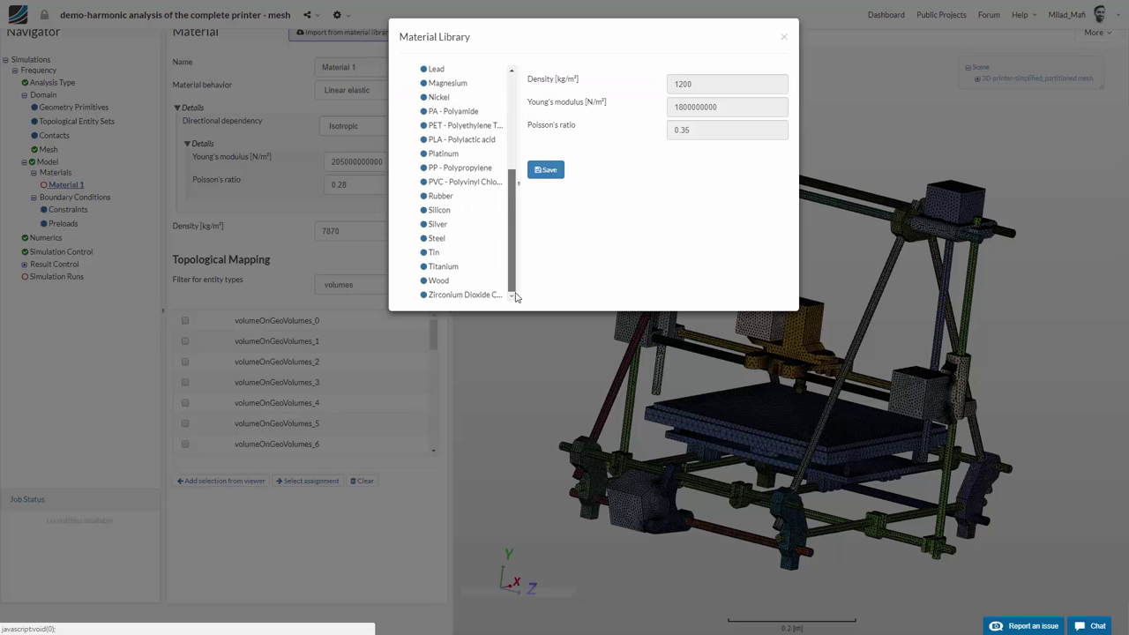
pyautogui.click(436, 238)
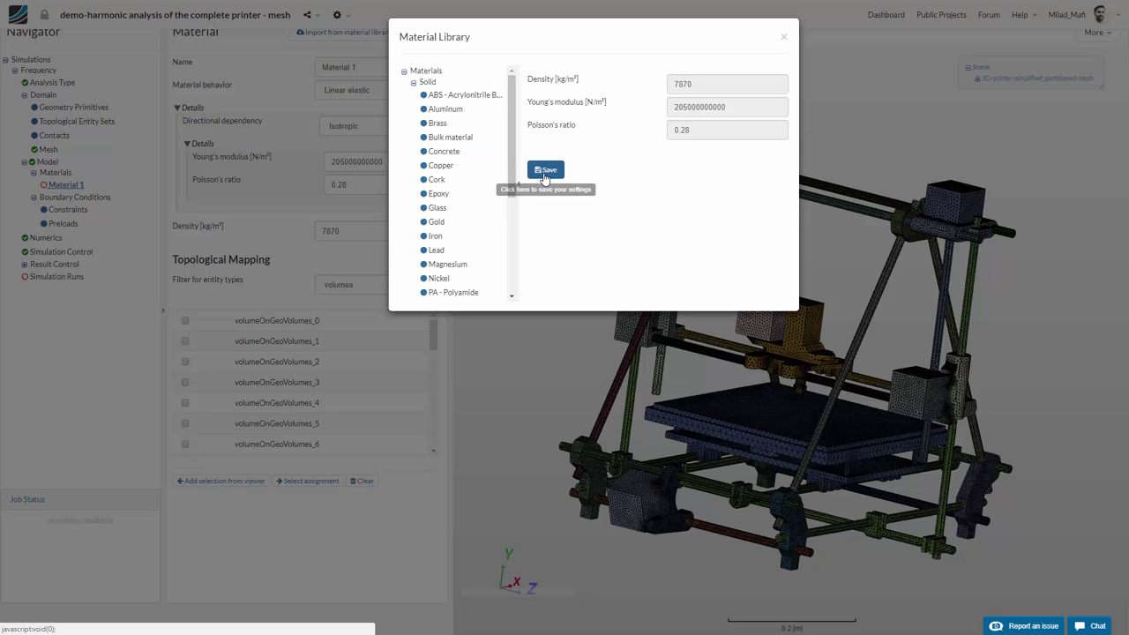
pyautogui.click(397, 342)
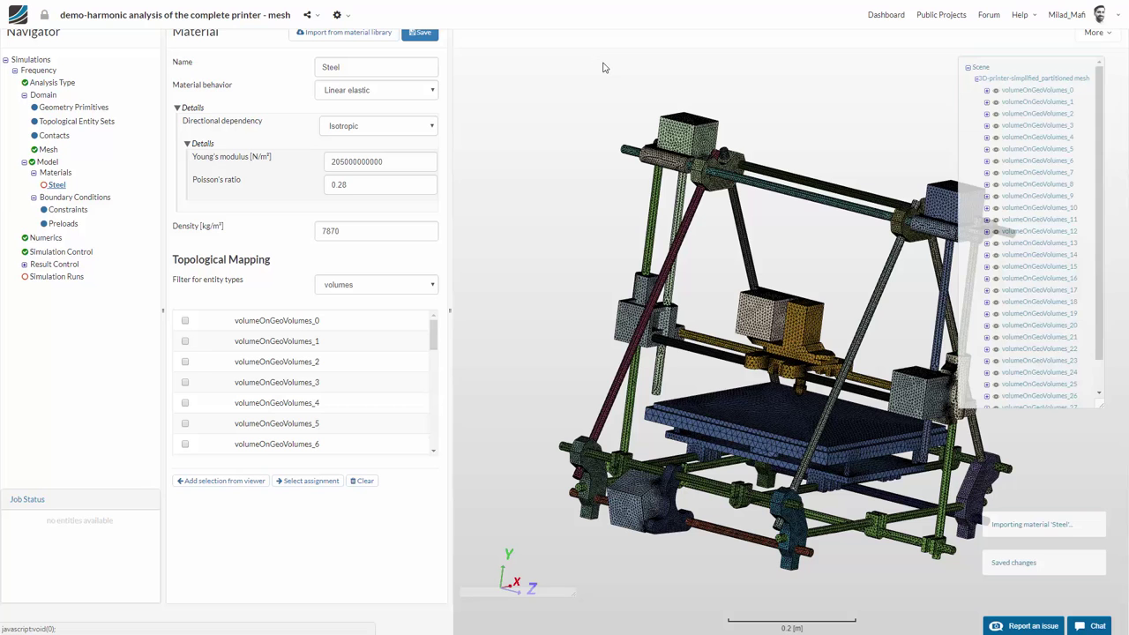
# - Restore the viewer's full toolbar in full-screen mode and render the printer mesh as surfaces without wireframe
pyautogui.press('F11')
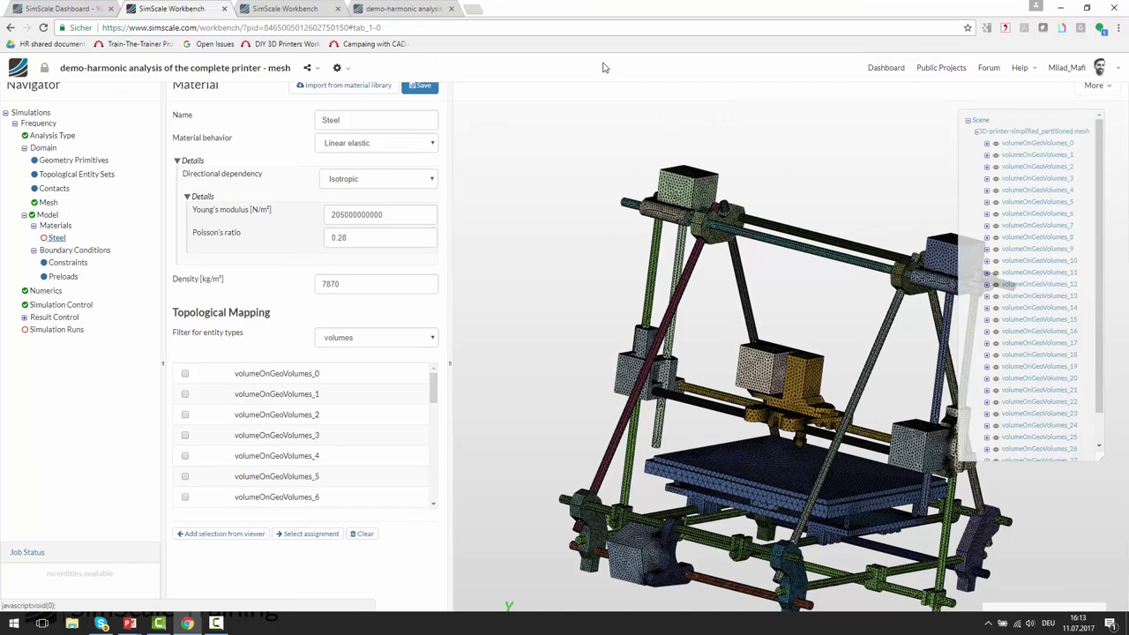
pyautogui.press('F11')
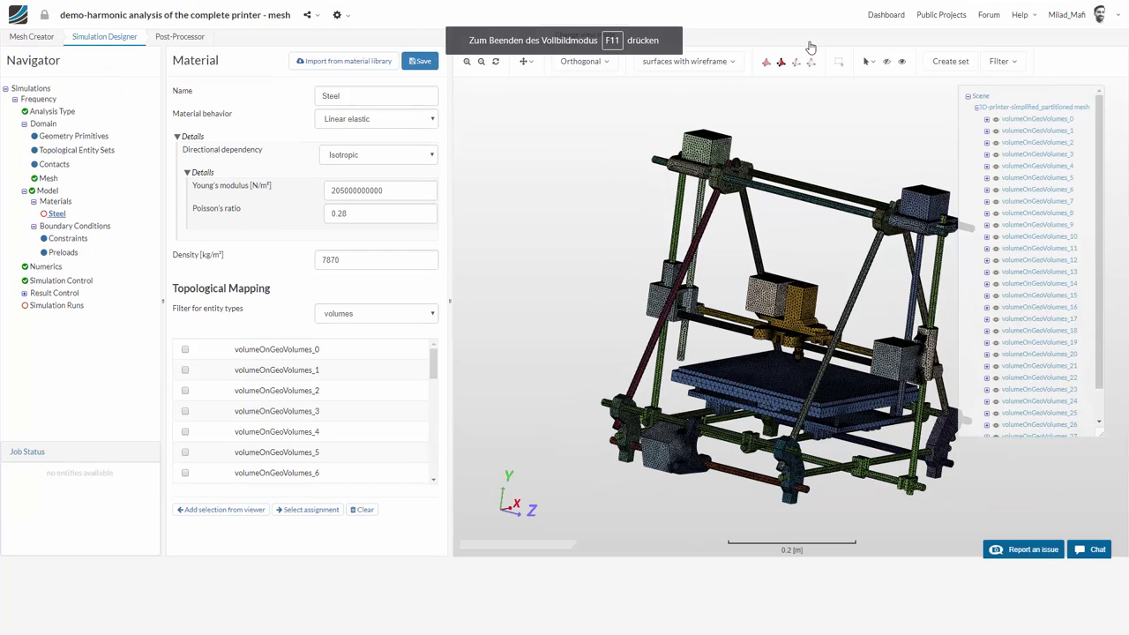
pyautogui.click(731, 67)
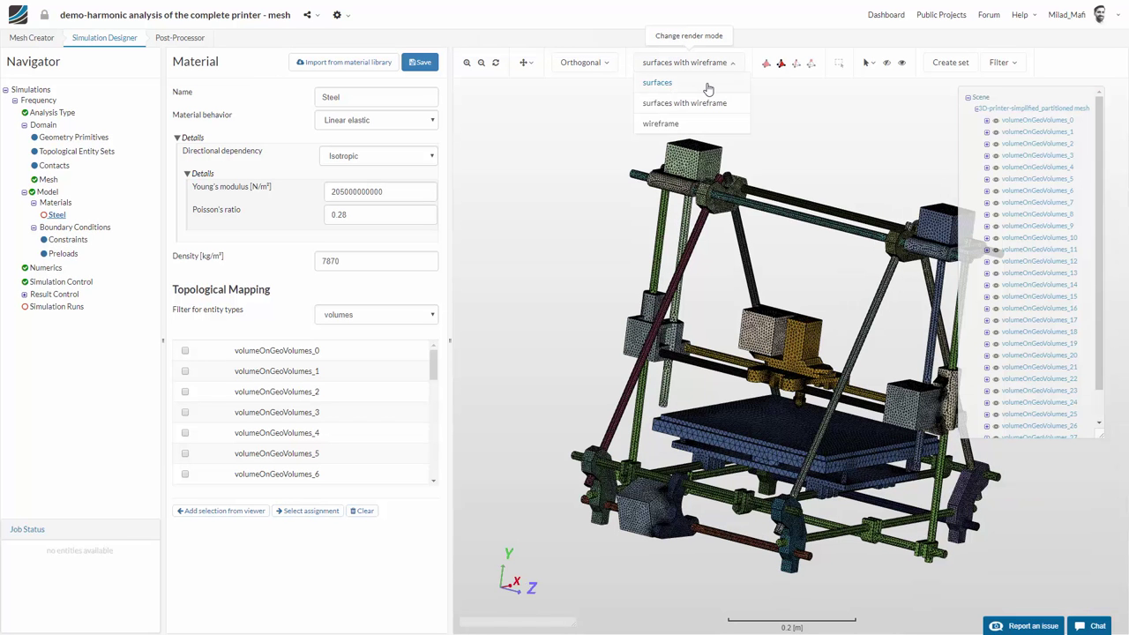
pyautogui.click(707, 85)
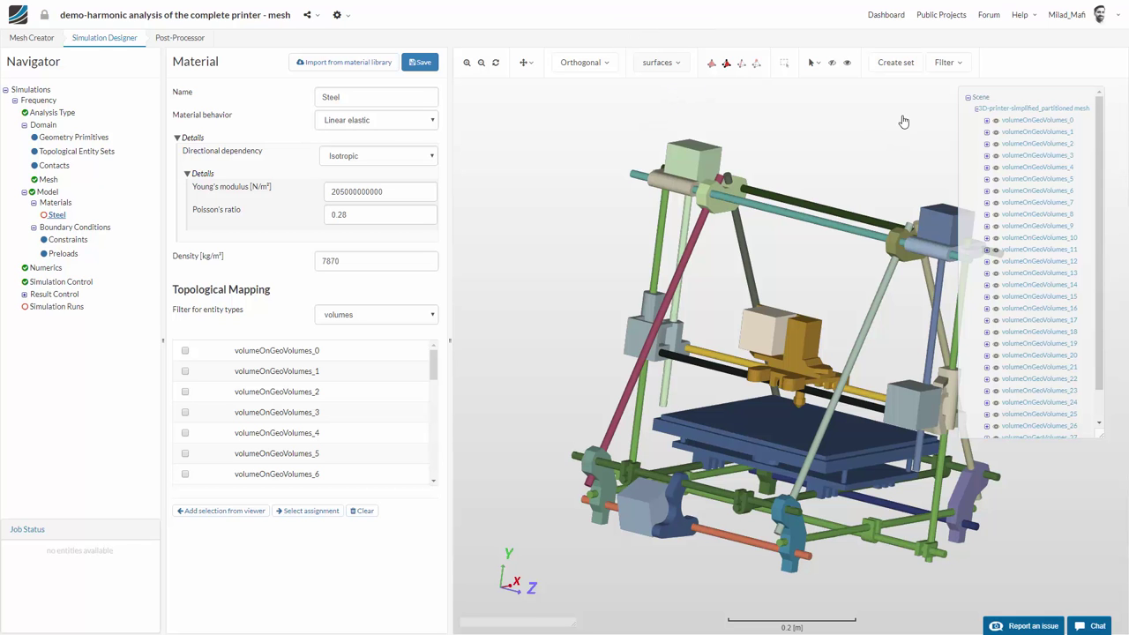
# - Assign volumeOnGeoVolumes_3, 6, 7, 11, 12, 14, 15, 18, 19, 20, 23 and 24 to the Steel material and save it
pyautogui.click(1041, 144)
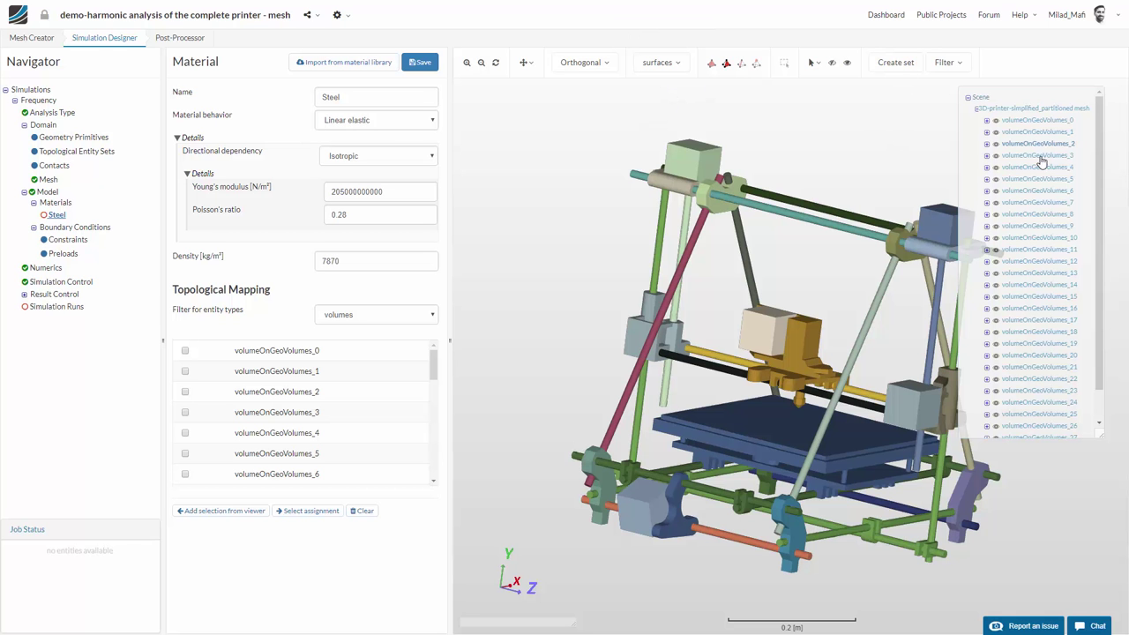
pyautogui.click(1038, 156)
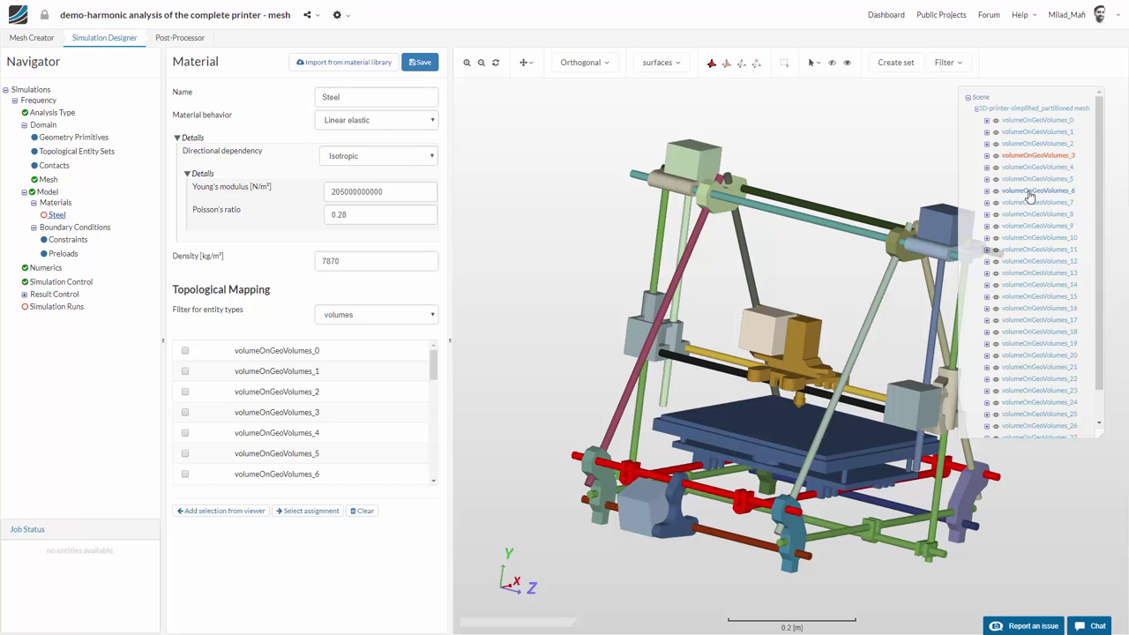
pyautogui.click(1056, 252)
pyautogui.click(1057, 286)
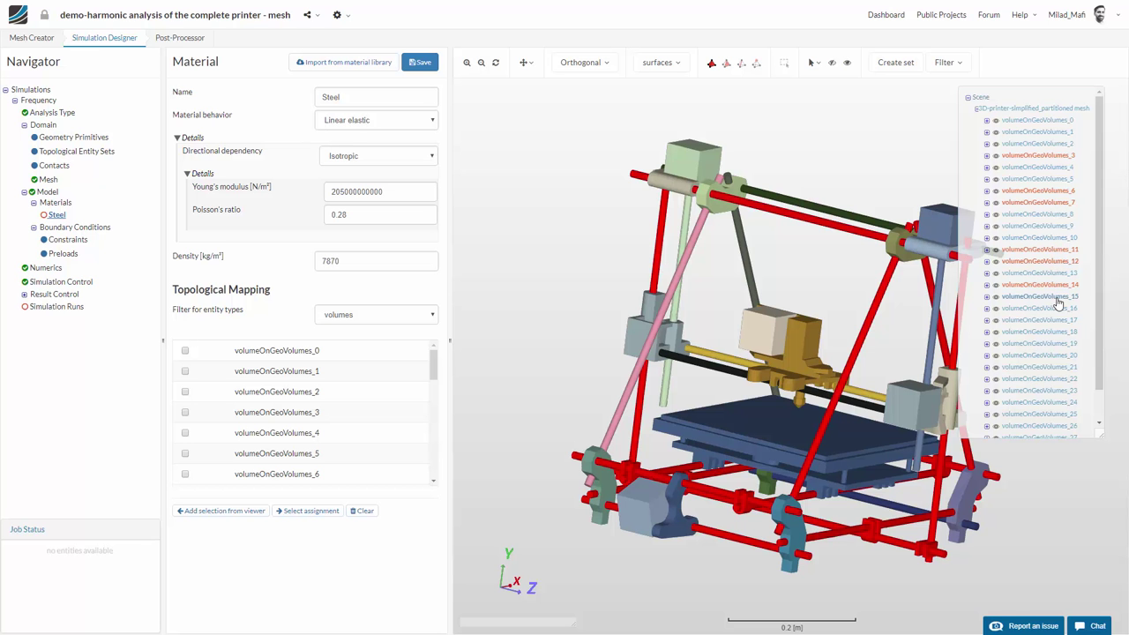
pyautogui.click(1055, 298)
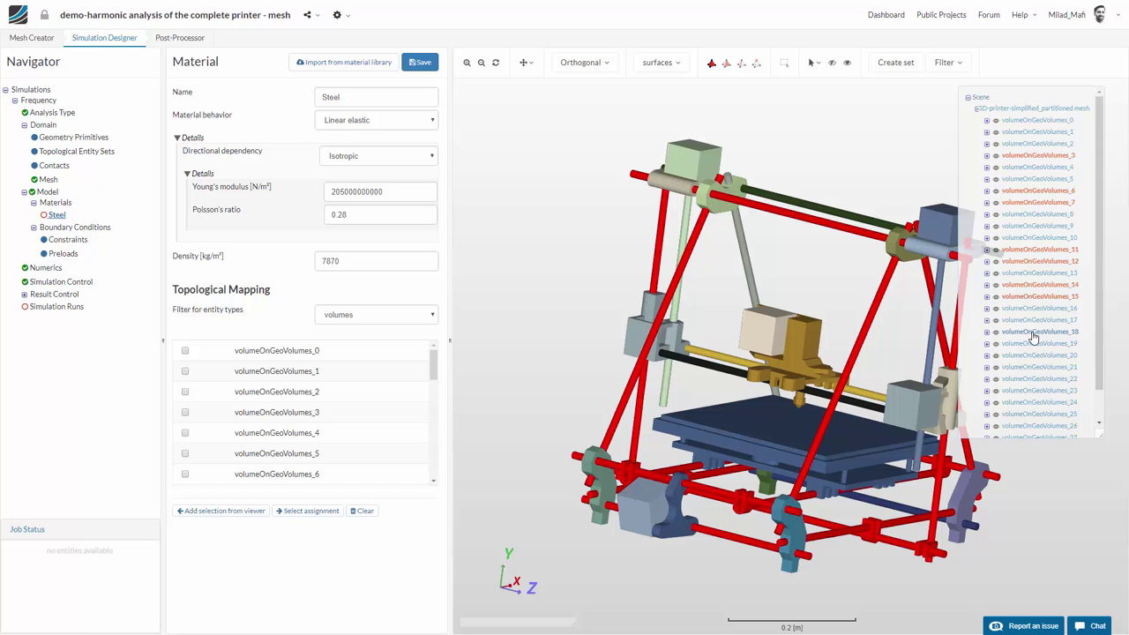
pyautogui.click(1034, 334)
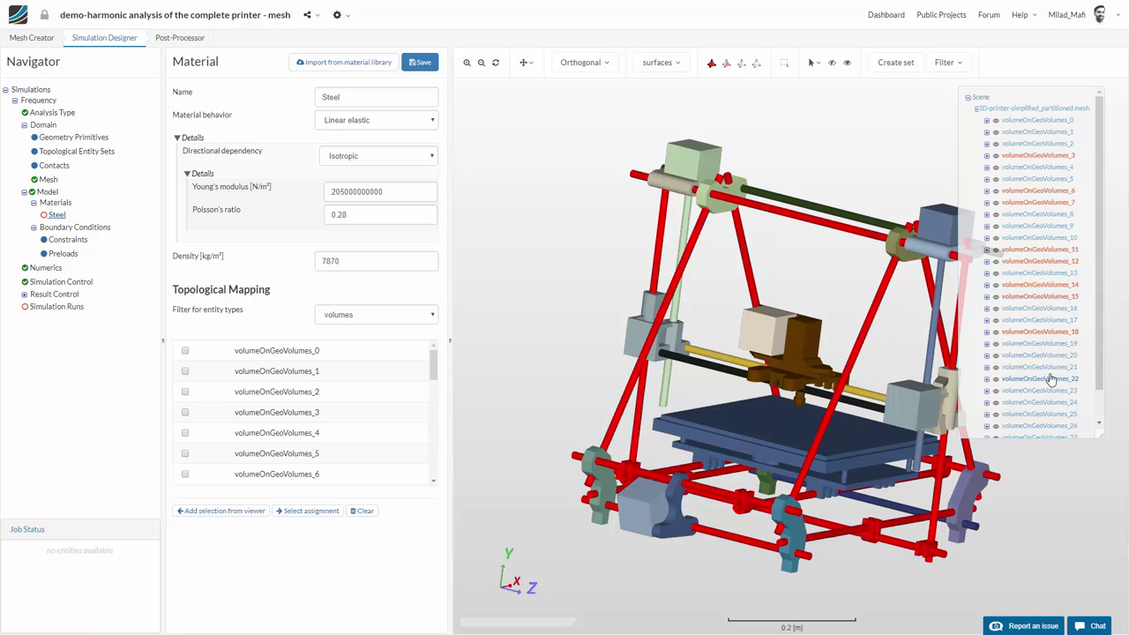
pyautogui.scroll(-1, 1061, 352)
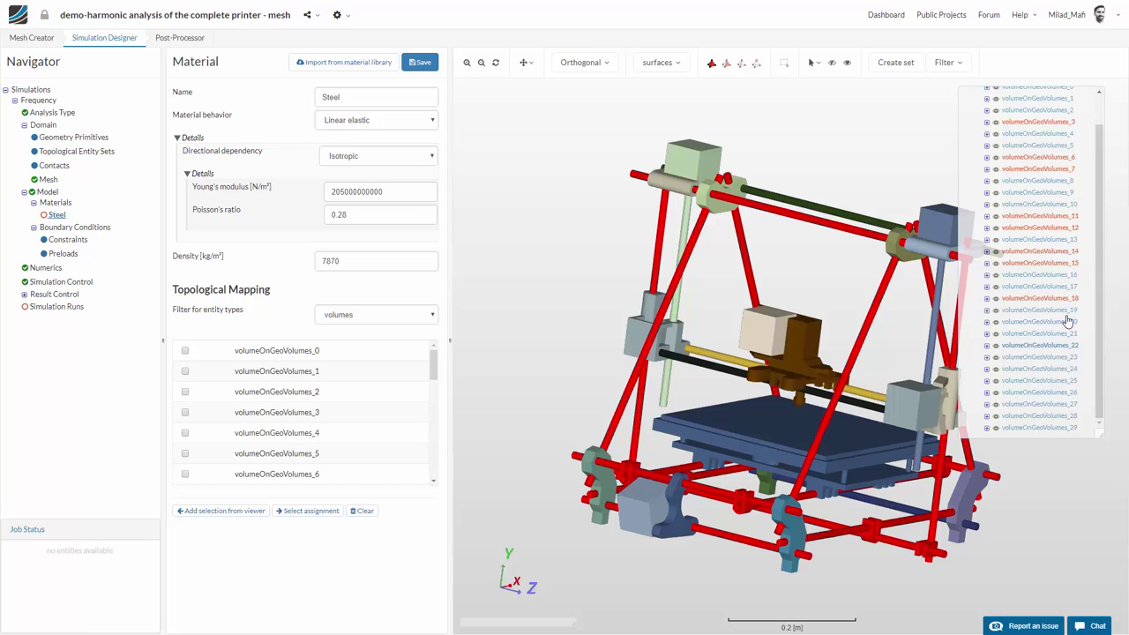
pyautogui.click(1063, 323)
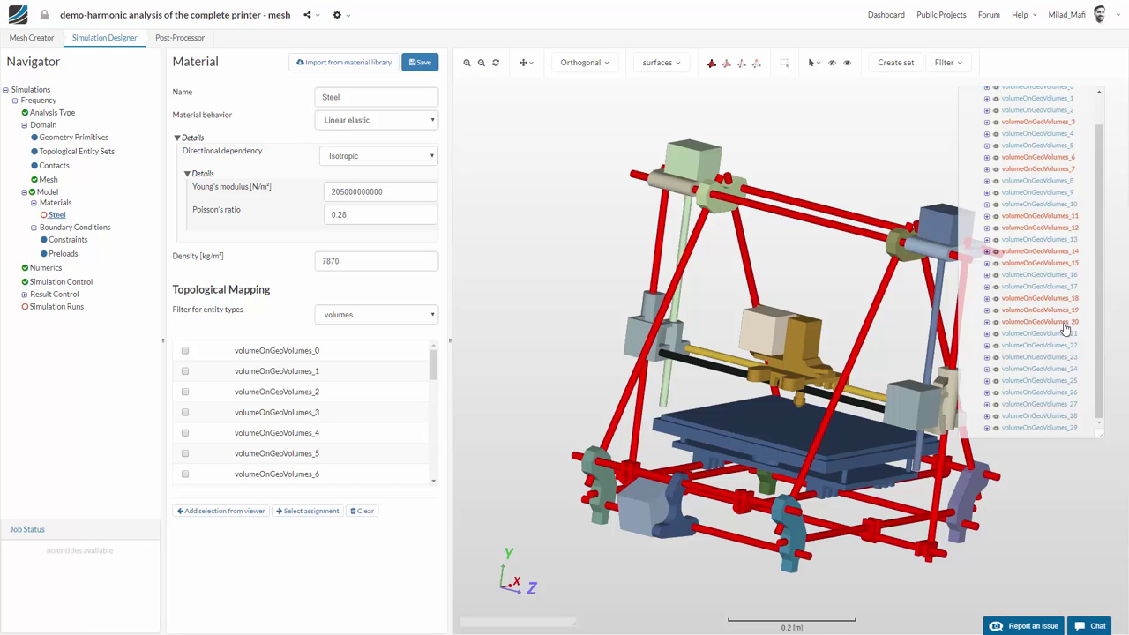
pyautogui.click(1062, 373)
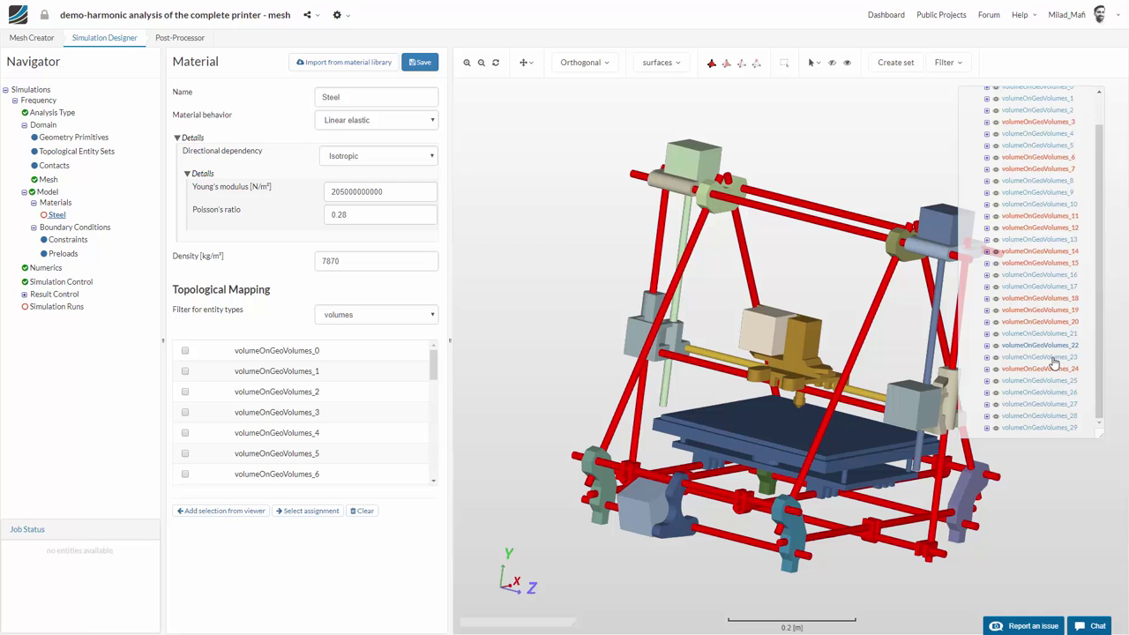
pyautogui.click(1053, 358)
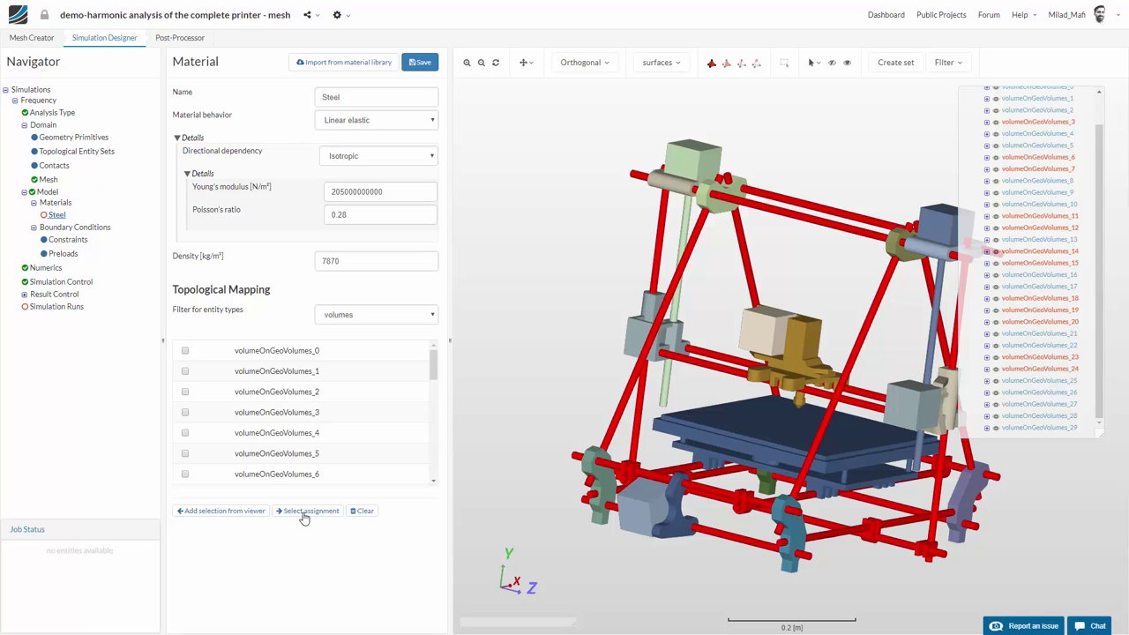
pyautogui.click(203, 517)
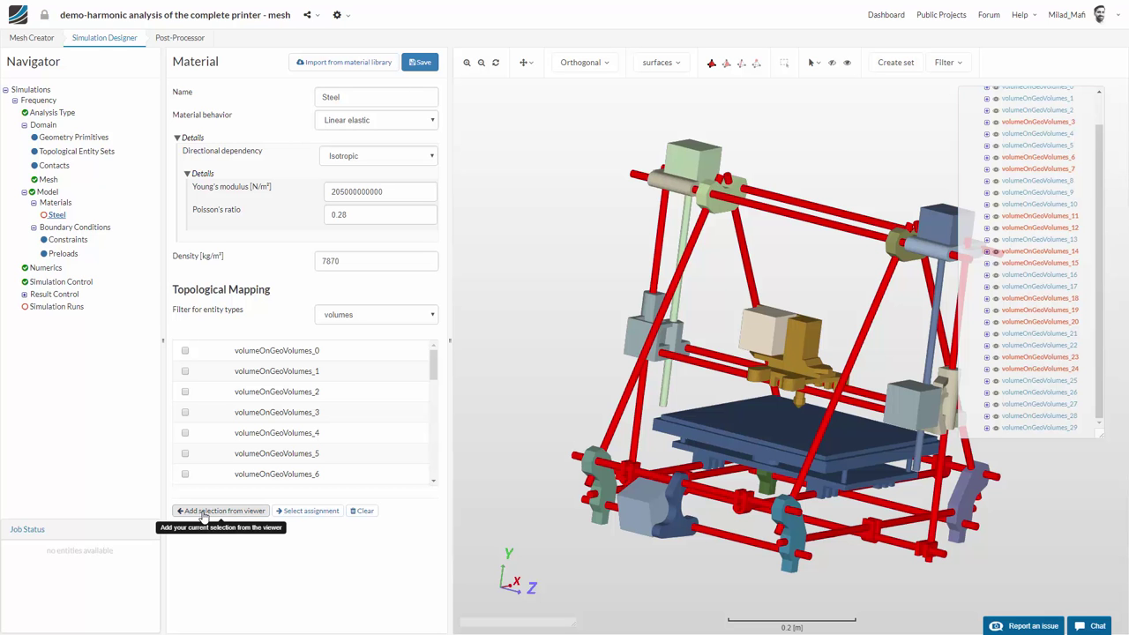
pyautogui.click(420, 62)
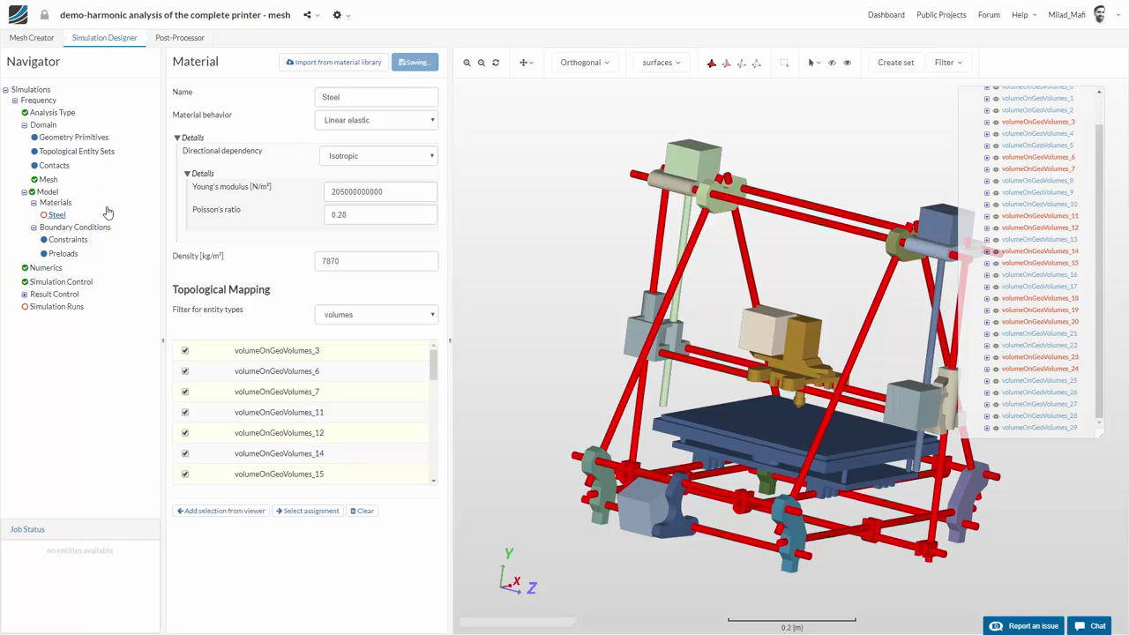
# - Add a second solid material to the Frequency simulation and import Steel into it from the material library
pyautogui.click(58, 204)
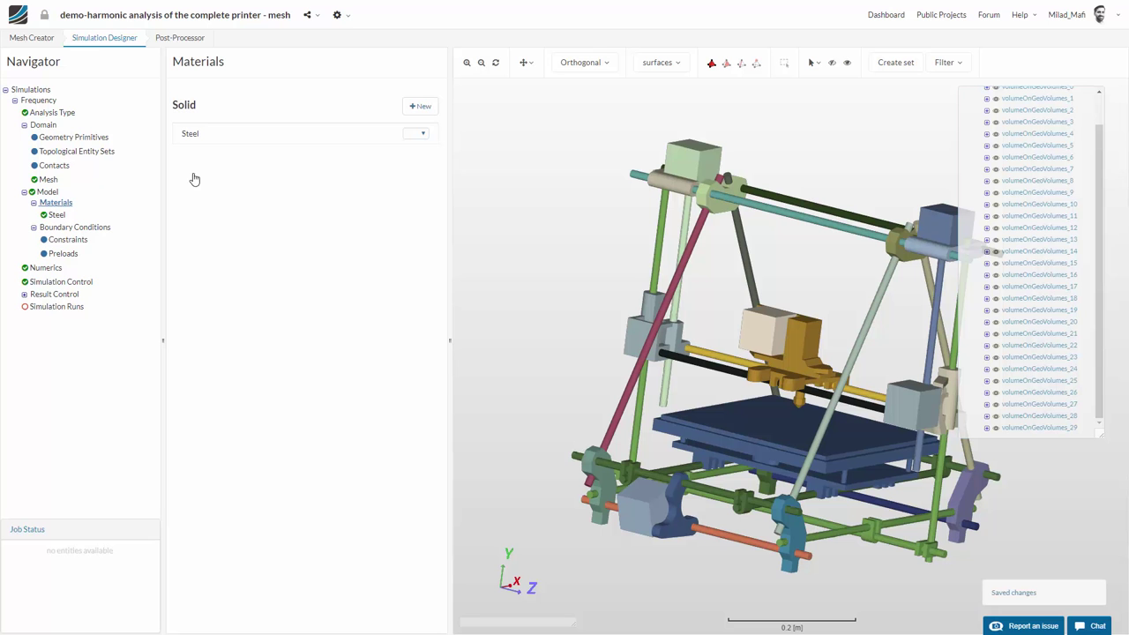
pyautogui.click(432, 107)
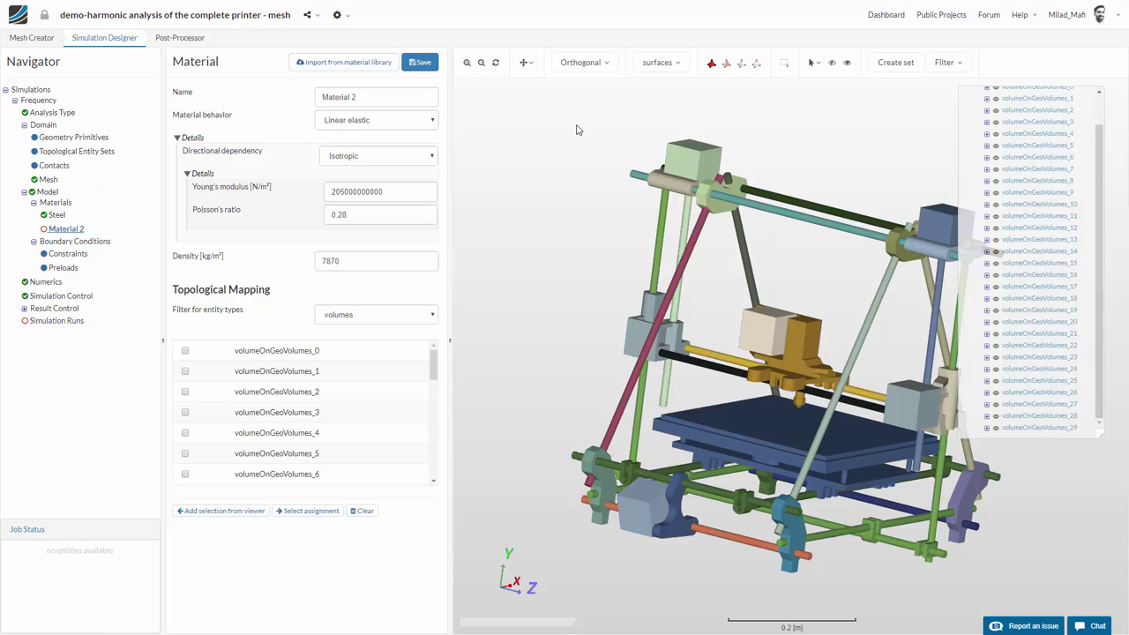
pyautogui.click(352, 65)
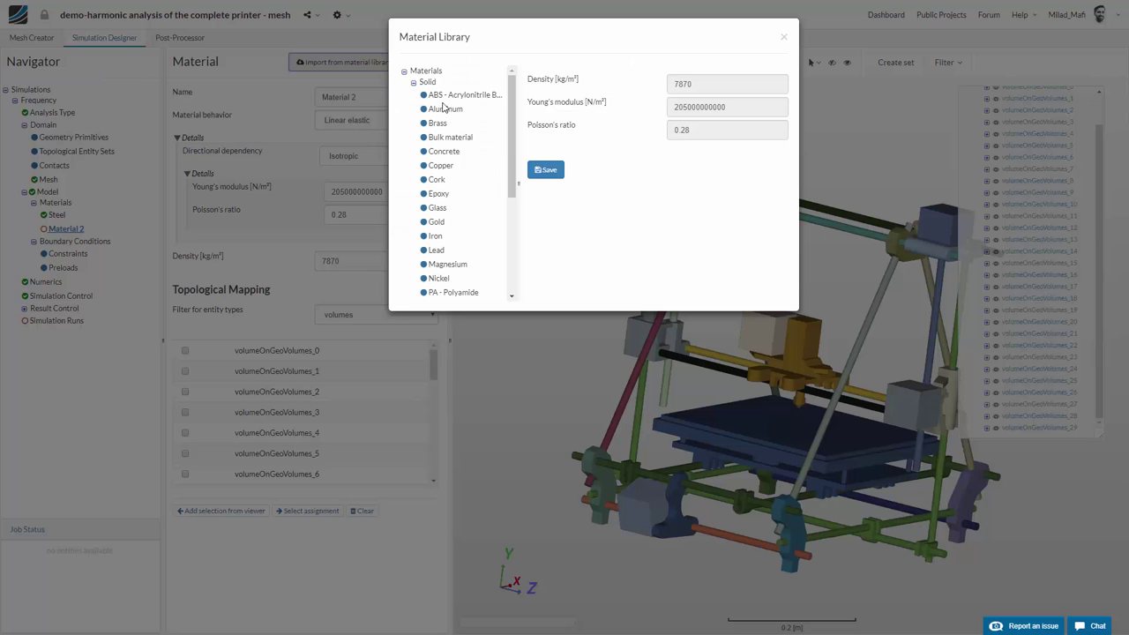
pyautogui.scroll(-3, 515, 221)
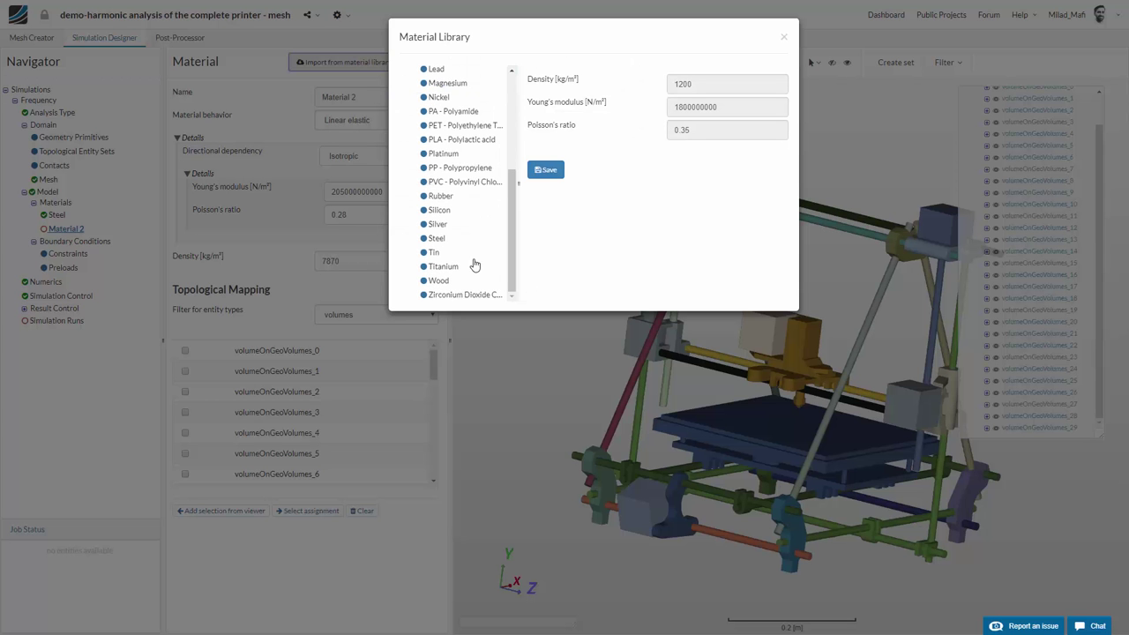
pyautogui.click(443, 239)
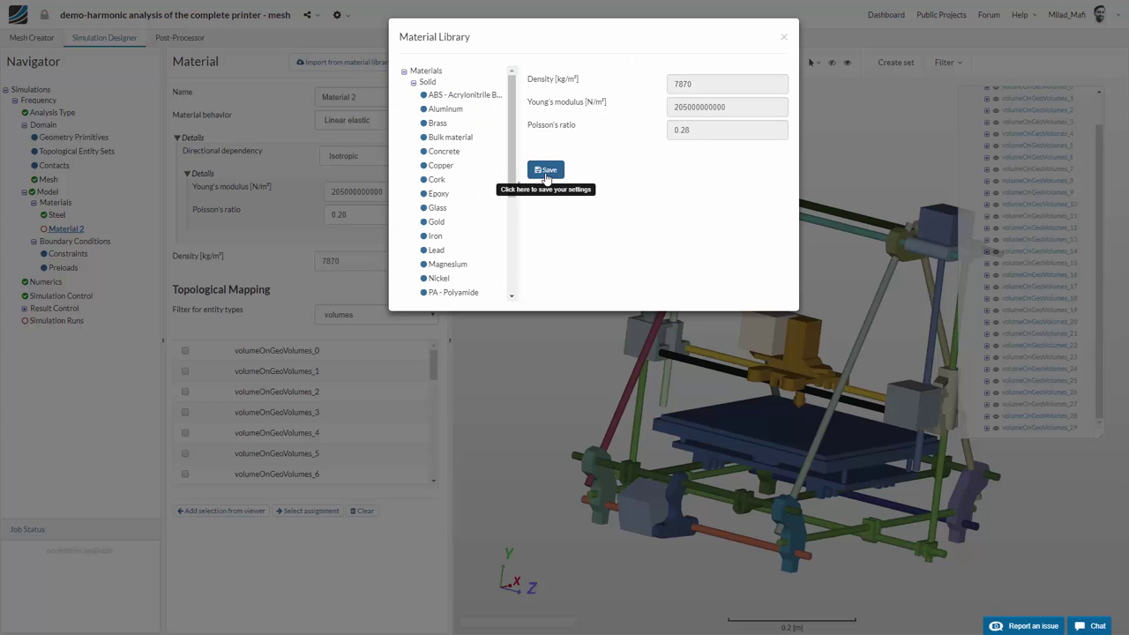
pyautogui.click(545, 173)
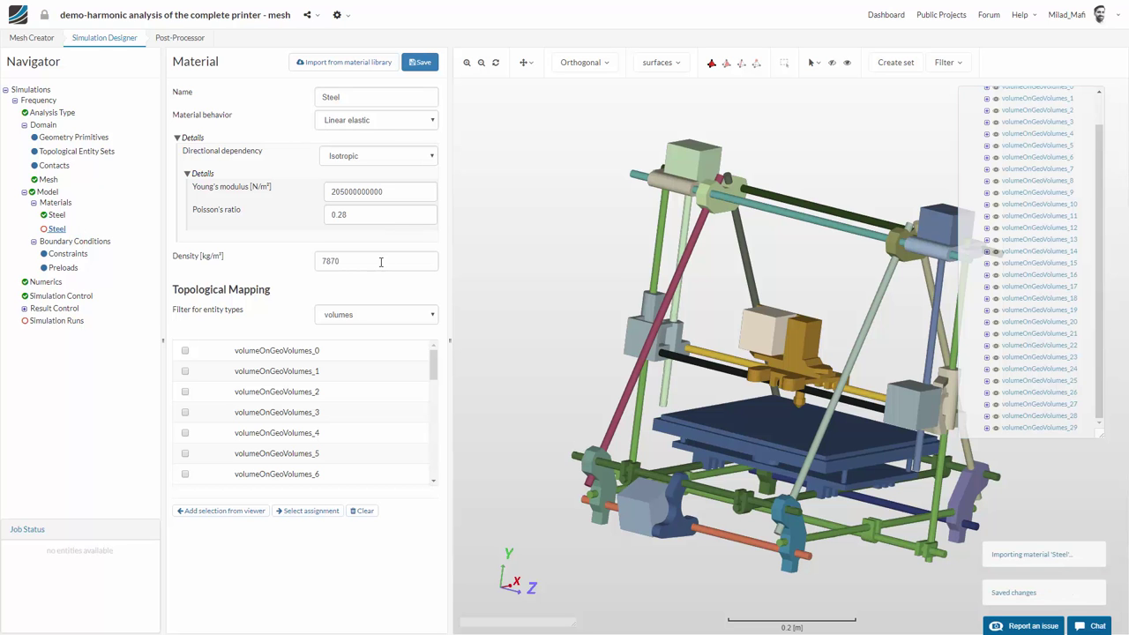
# - Set the second Steel material's density to 4657 kg/m³
pyautogui.doubleClick(343, 263)
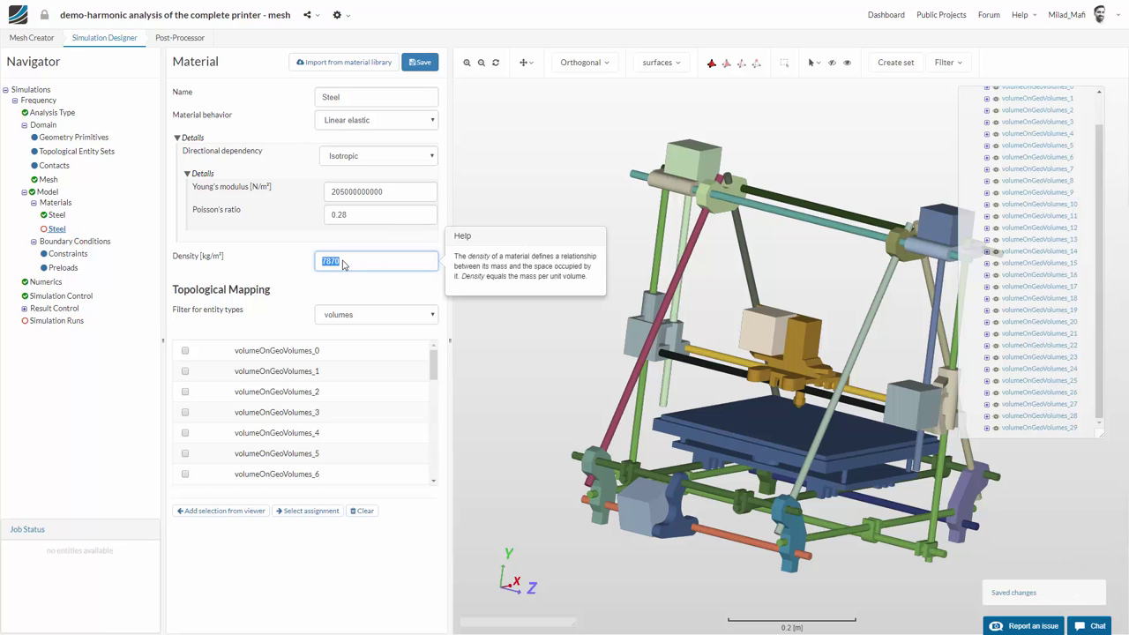
pyautogui.write('4')
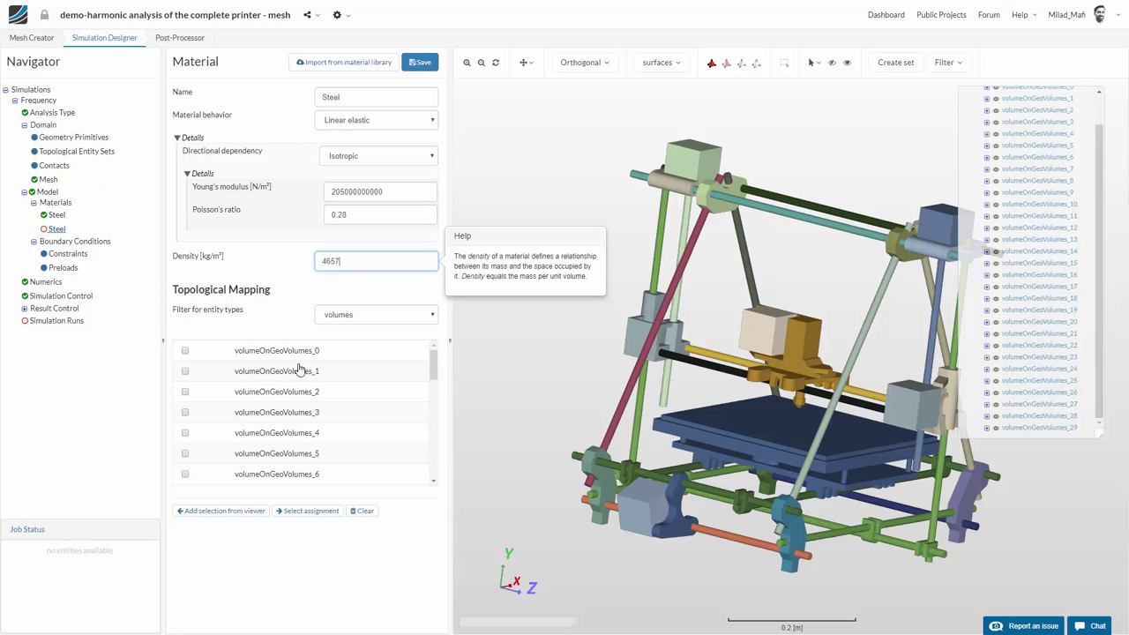
pyautogui.write('657')
# - Assign volumeOnGeoVolumes_0, 5, 16, 17 and 29 to the second Steel material, rename it Steel (Engines) and save it
pyautogui.moveTo(1102, 147); pyautogui.dragTo(1070, 111)
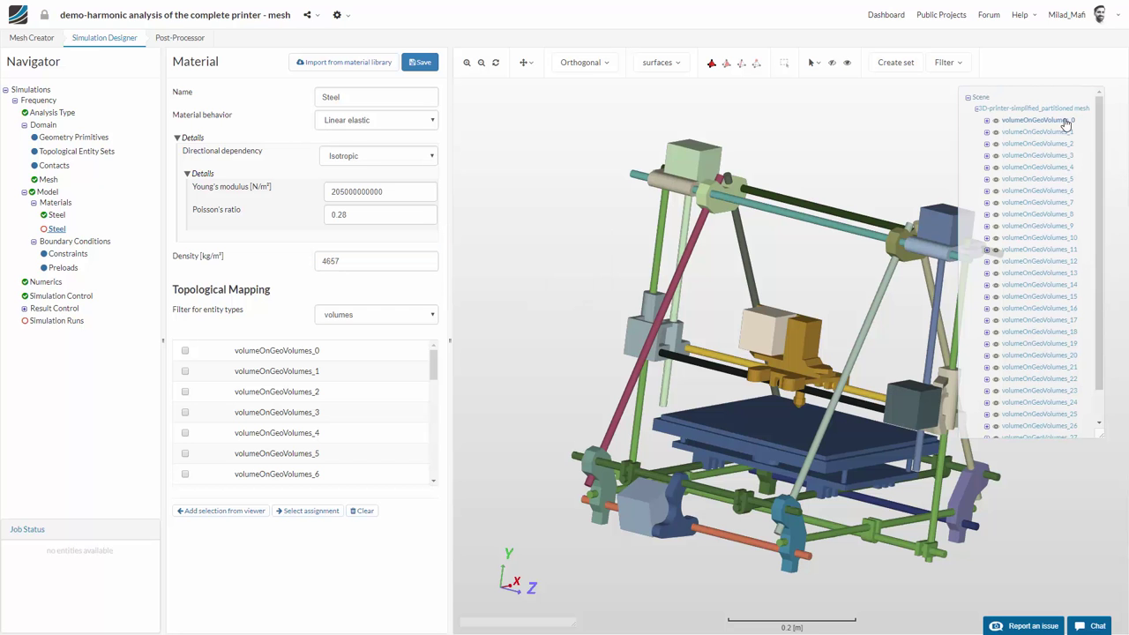
pyautogui.click(1065, 180)
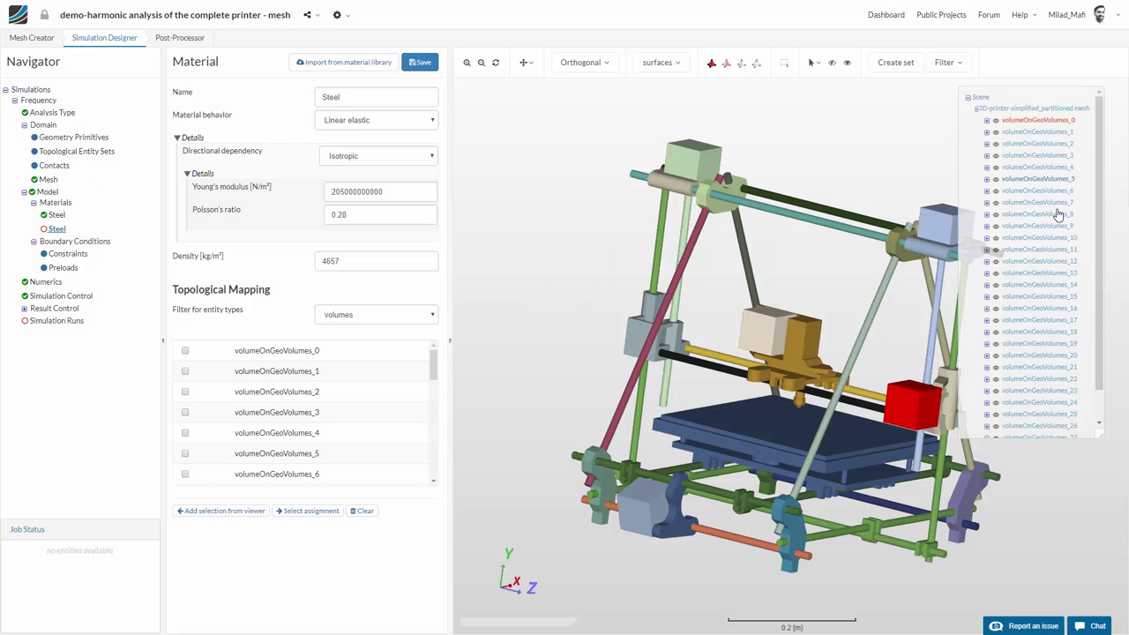
pyautogui.click(1072, 309)
pyautogui.click(1070, 329)
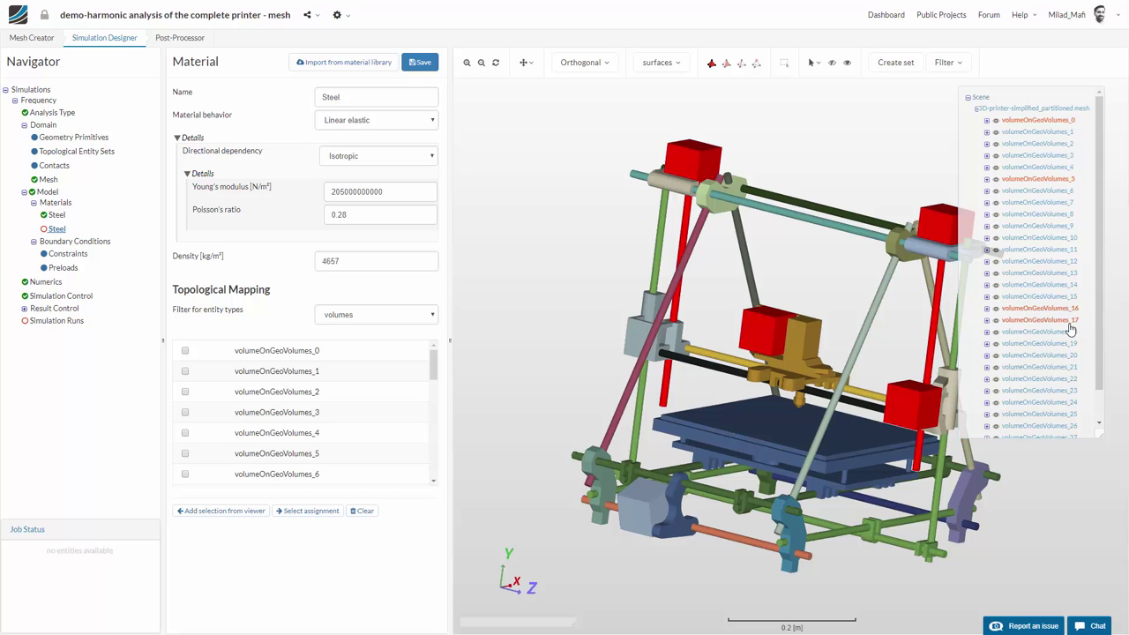
pyautogui.click(1098, 427)
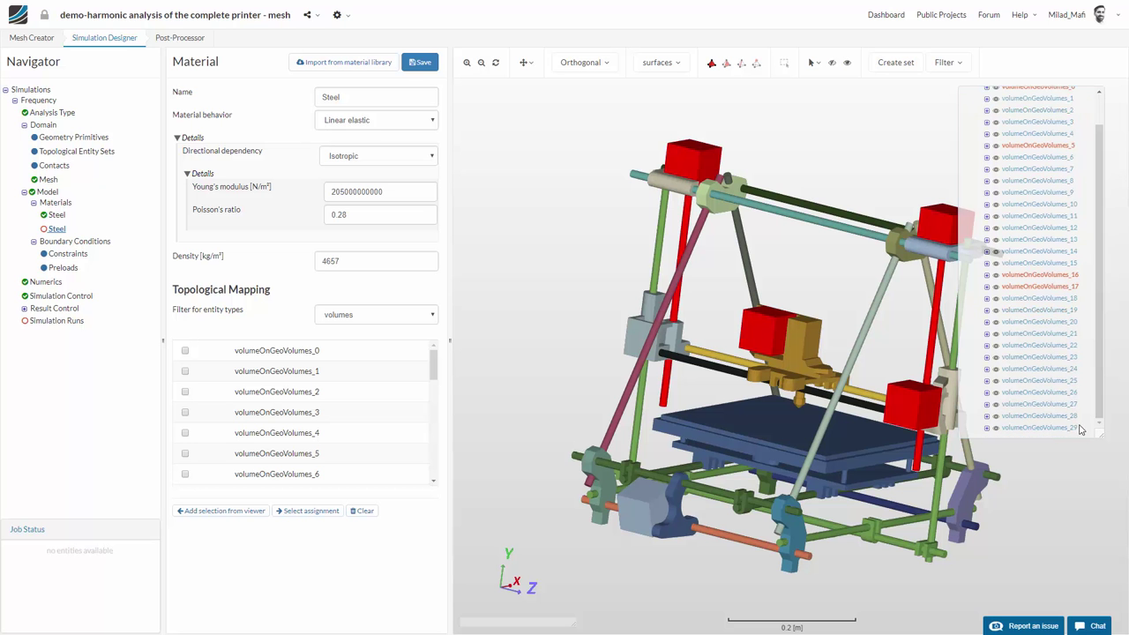
pyautogui.click(1065, 427)
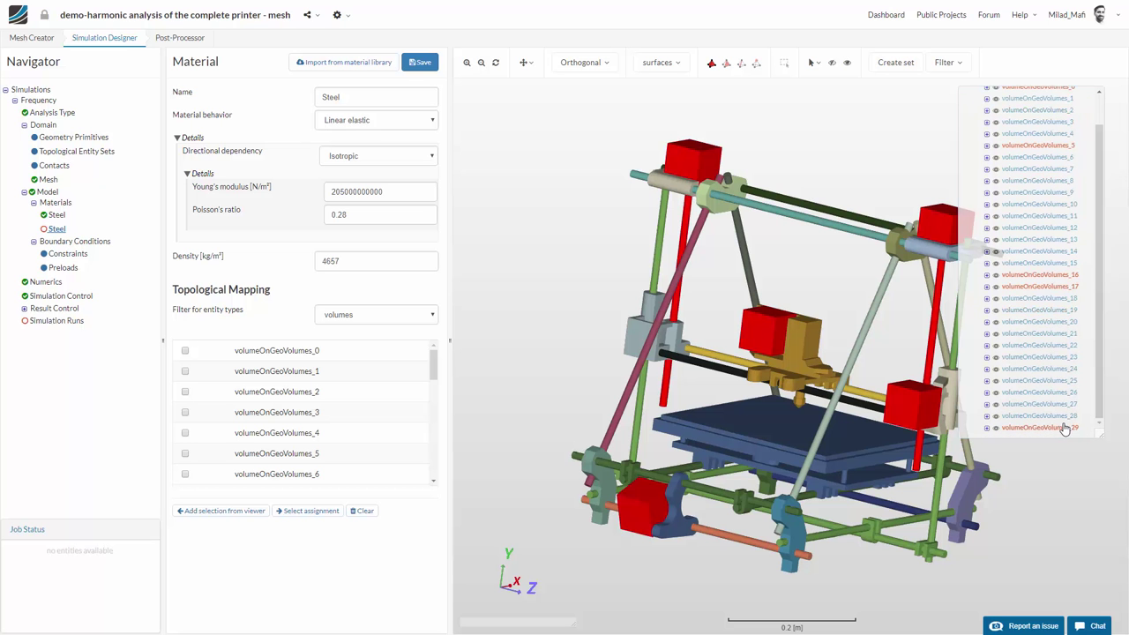
pyautogui.click(222, 510)
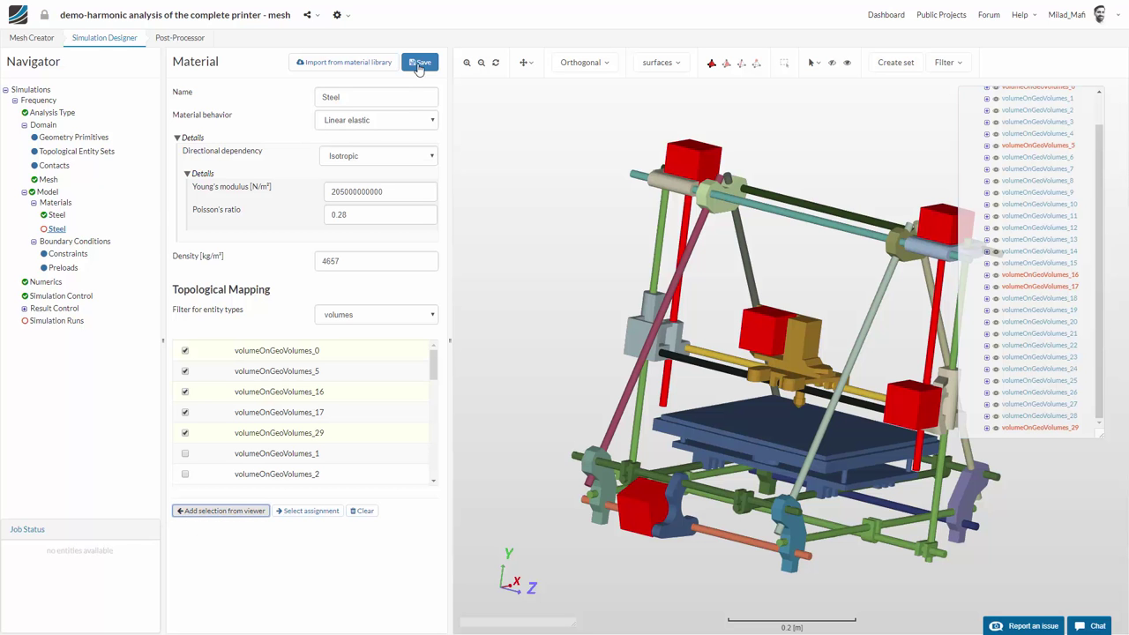
pyautogui.click(399, 97)
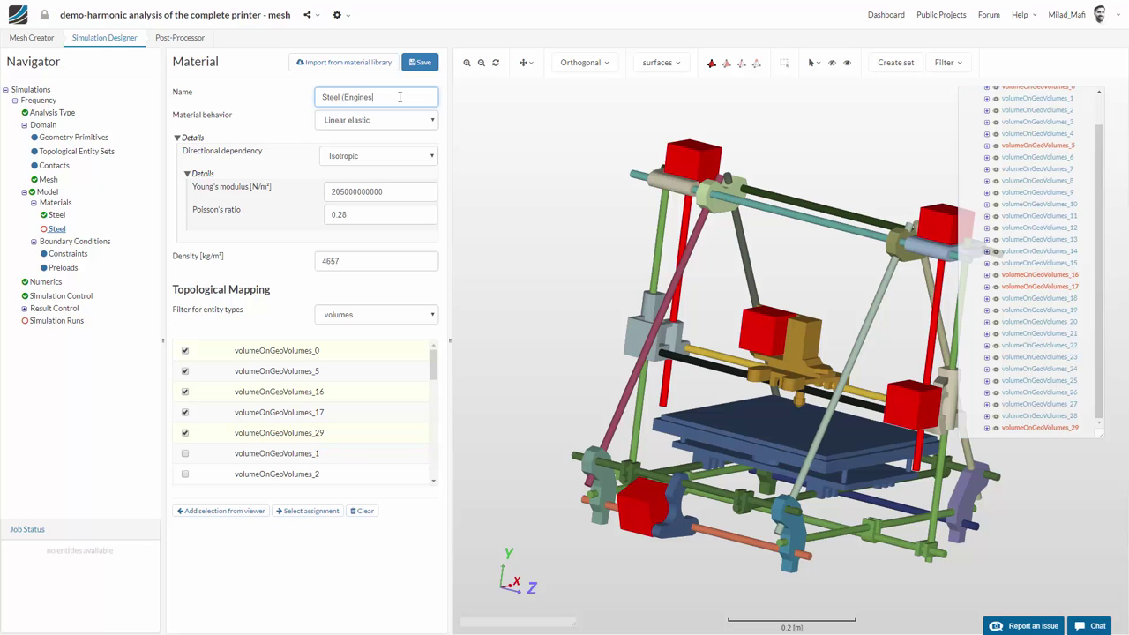
pyautogui.click(420, 62)
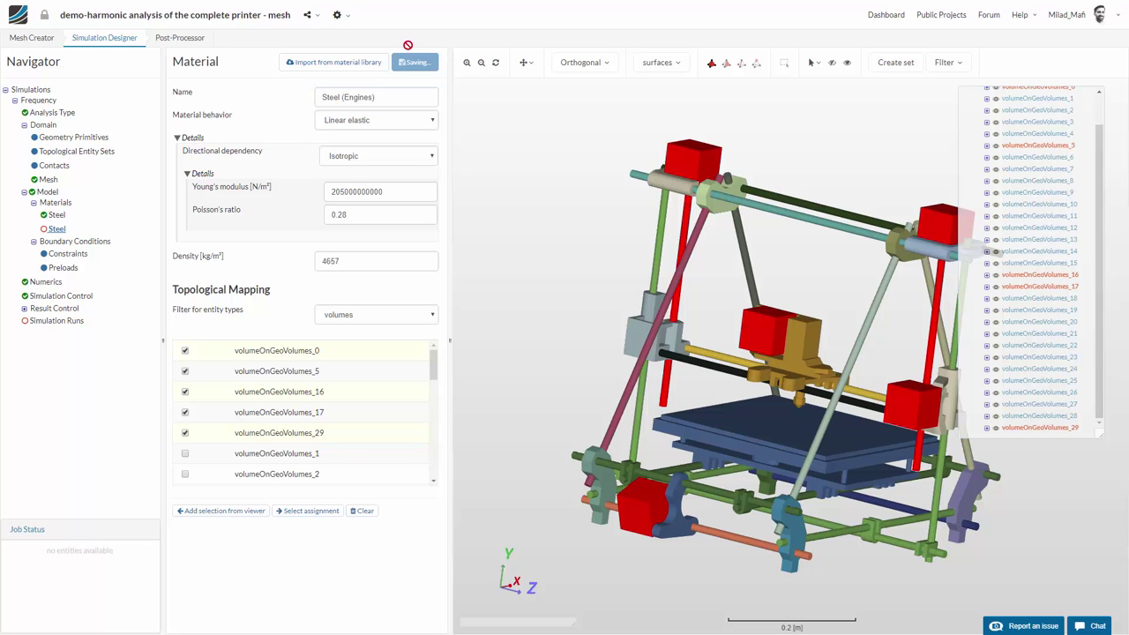
# - Add a third solid material to the Frequency simulation and import ABS - Acrylonitrile Butadiene Styrene into it from the material library
pyautogui.click(66, 207)
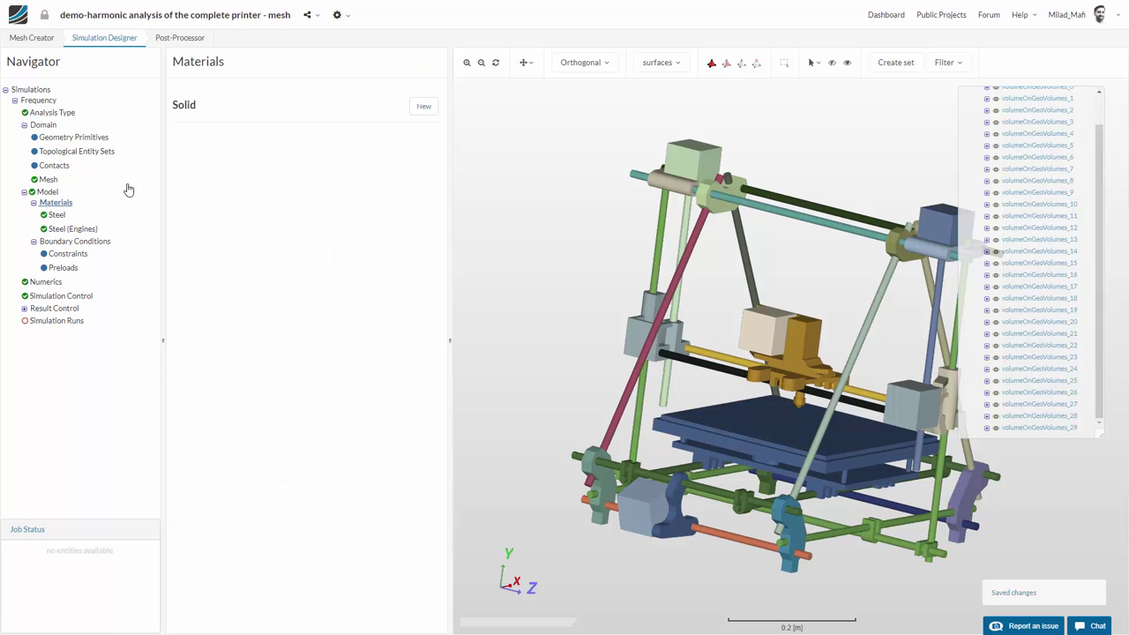
pyautogui.click(421, 107)
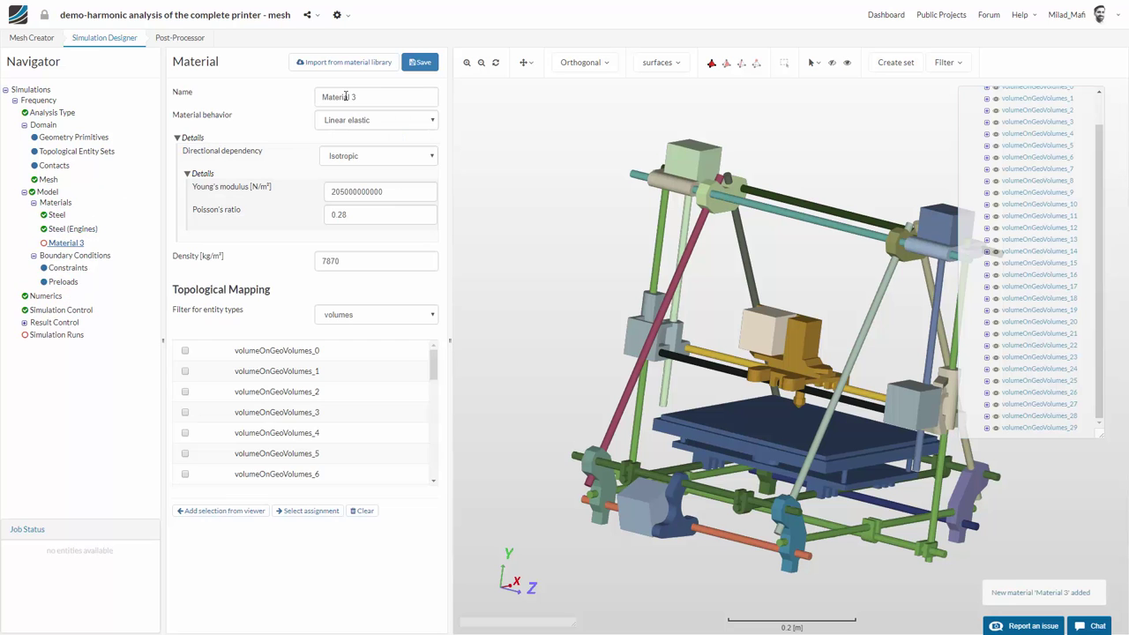
pyautogui.click(357, 66)
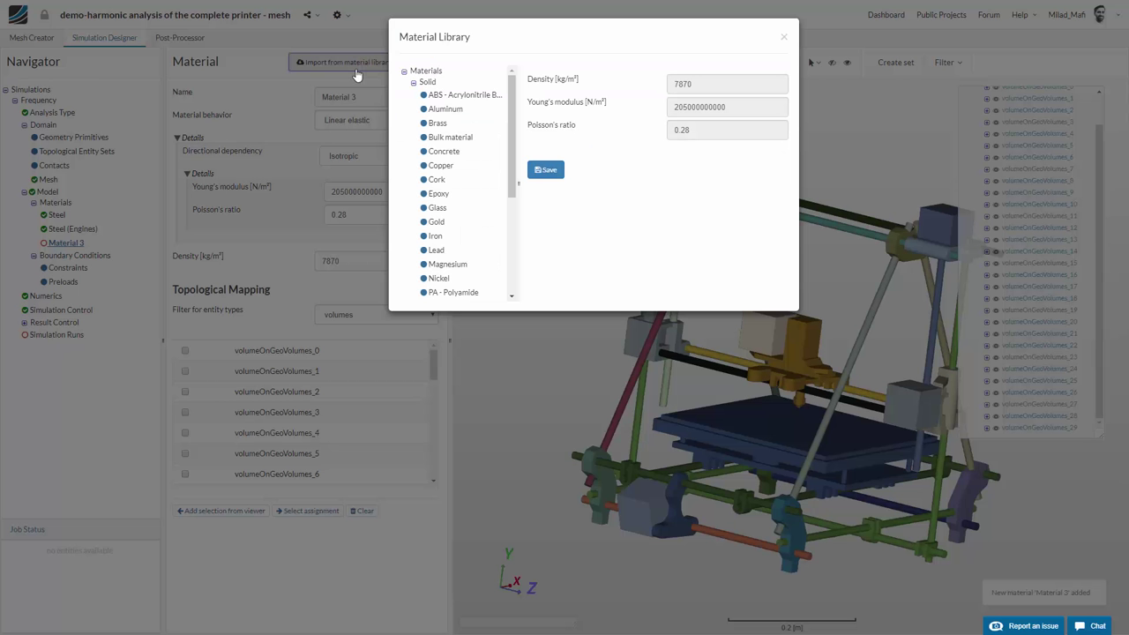
pyautogui.click(474, 94)
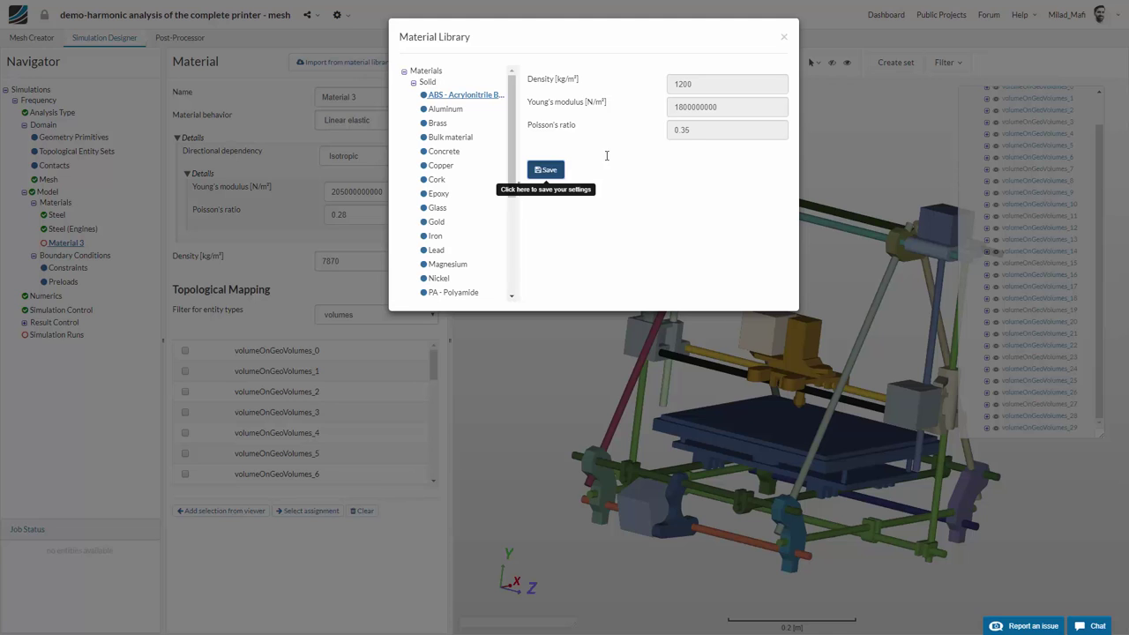
pyautogui.click(546, 170)
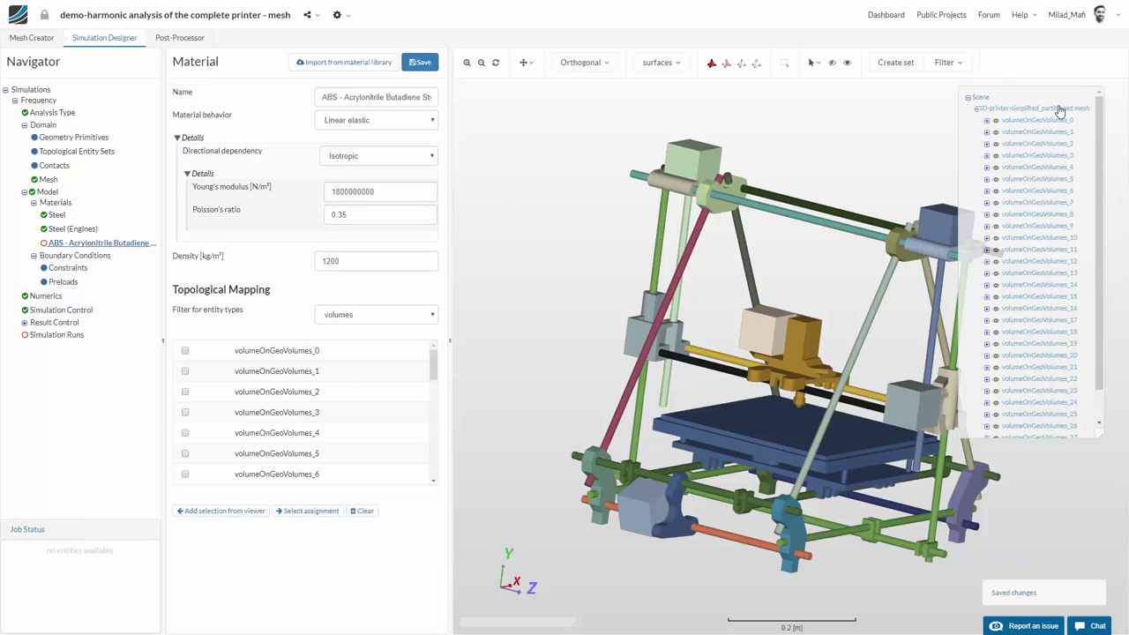
# - Assign volumeOnGeoVolumes_1, 2, 4, 8, 9, 10, 13, 21, 22, 25, 26, 27 and 28 to the ABS material and save it
pyautogui.click(1058, 133)
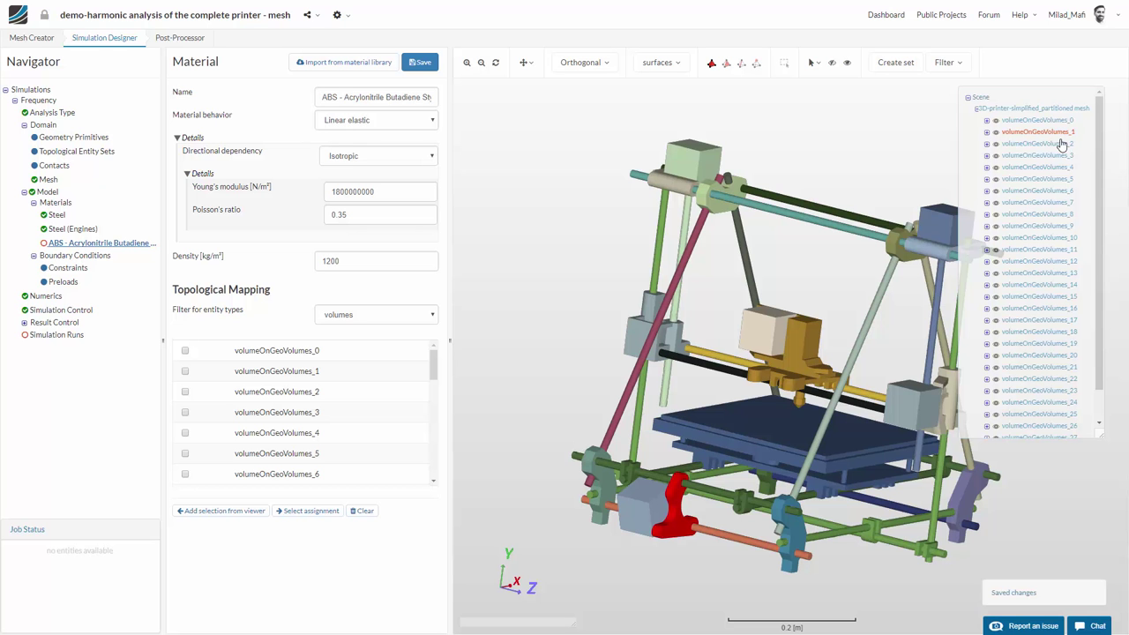
pyautogui.click(1061, 142)
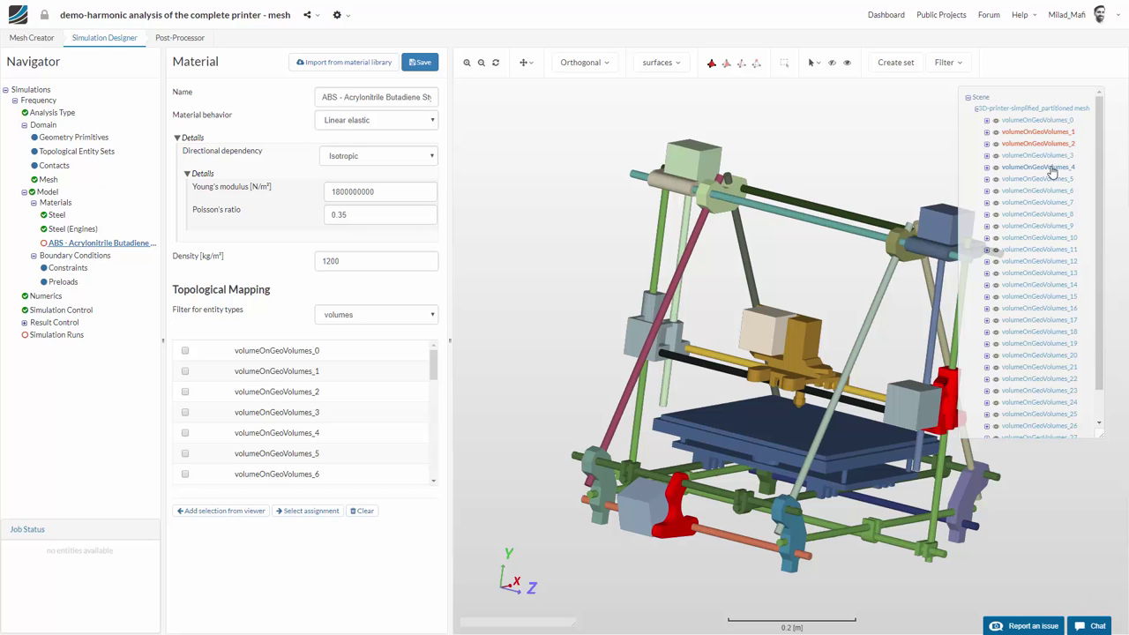
pyautogui.click(1052, 172)
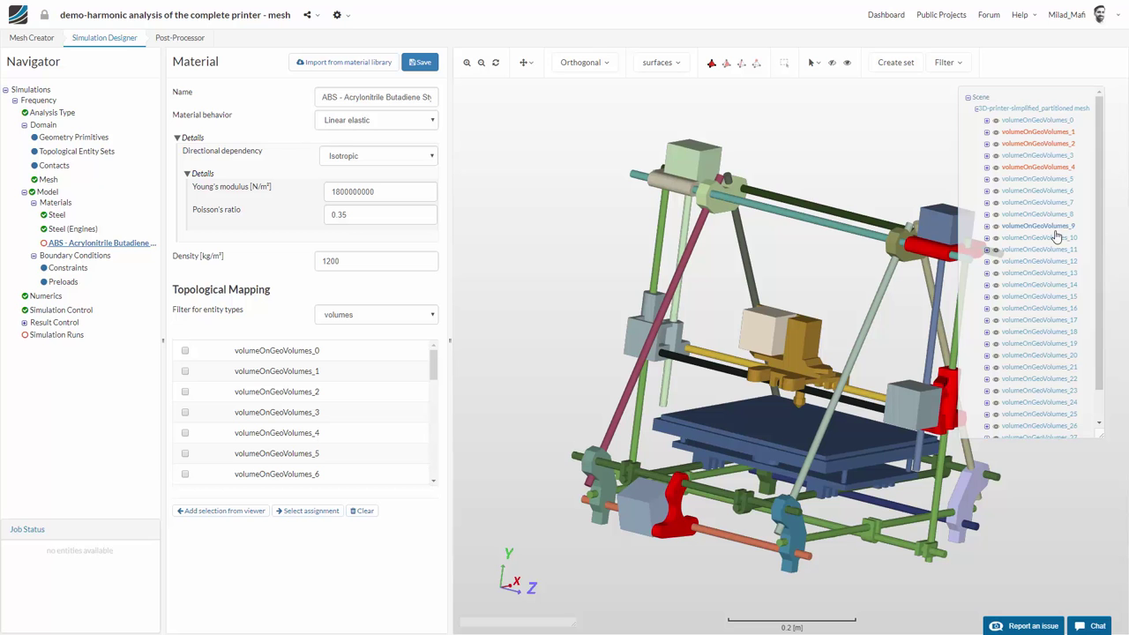
pyautogui.click(1055, 215)
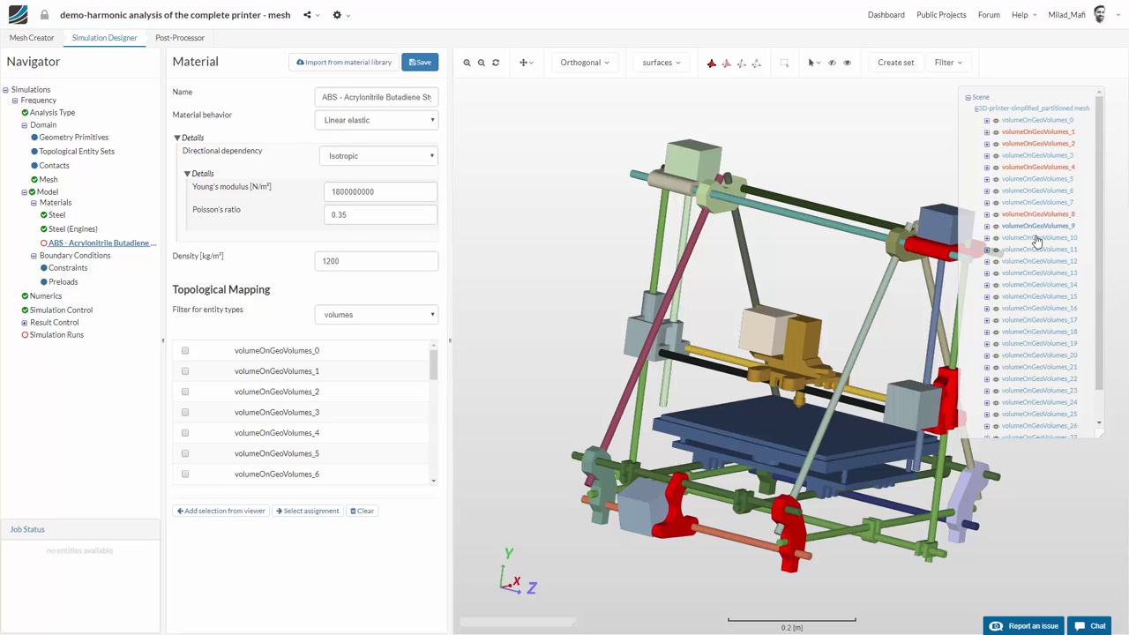
pyautogui.click(1039, 238)
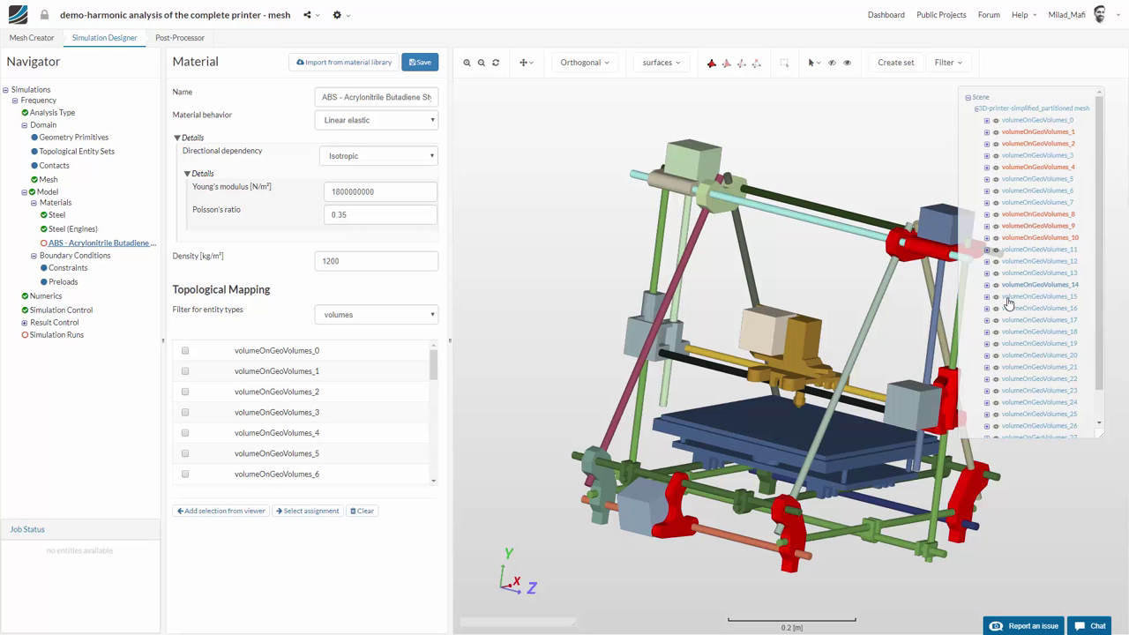
pyautogui.click(1063, 275)
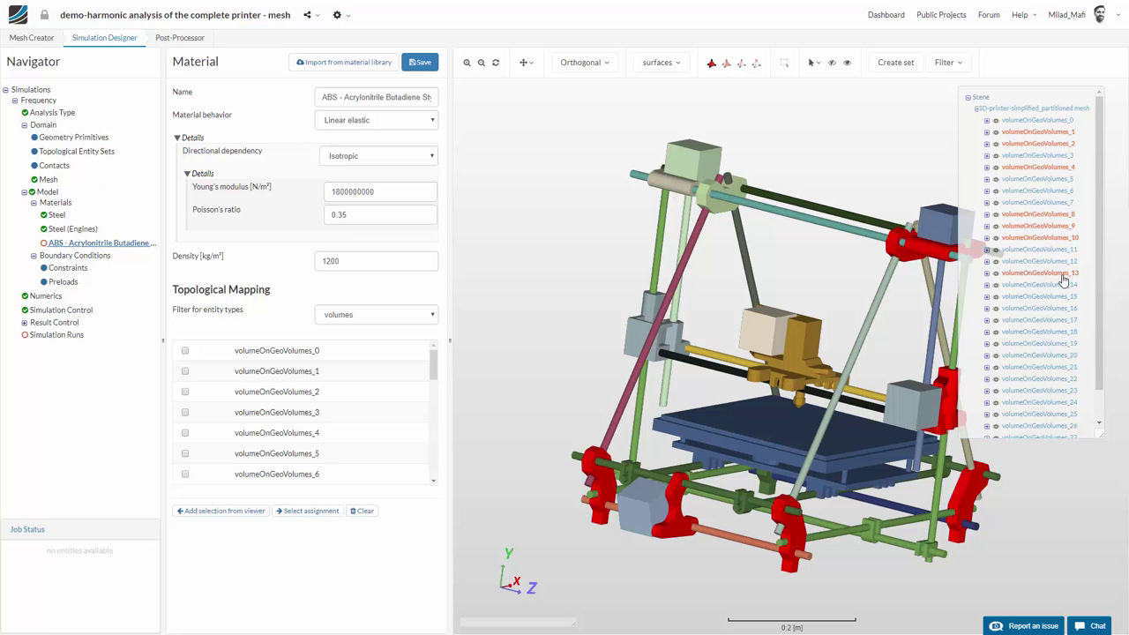
pyautogui.click(1052, 367)
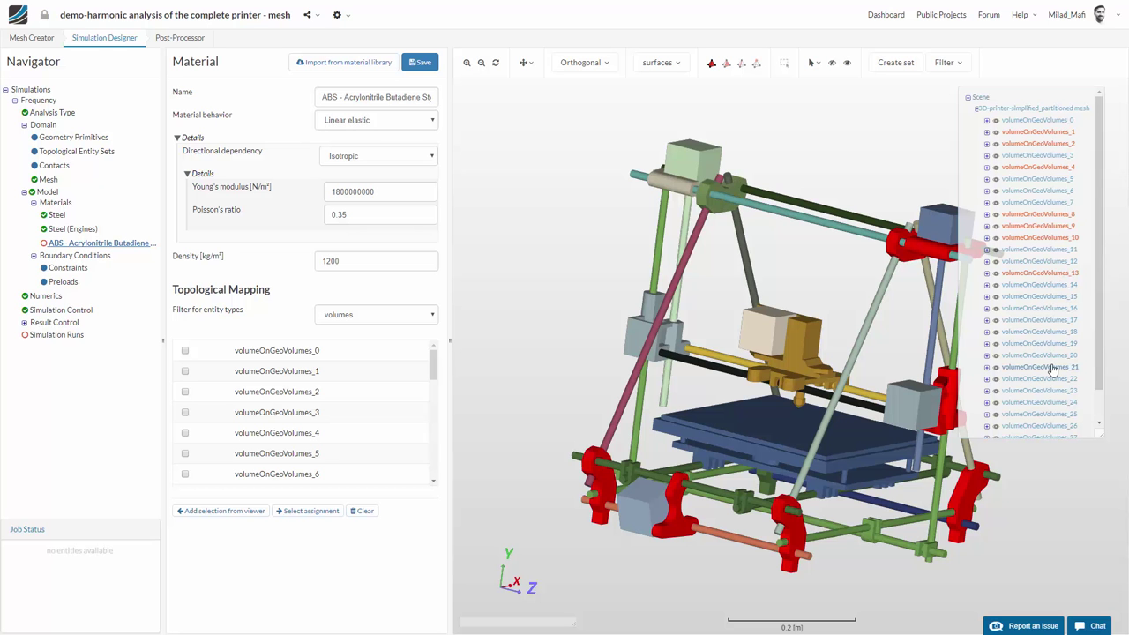
pyautogui.click(1055, 414)
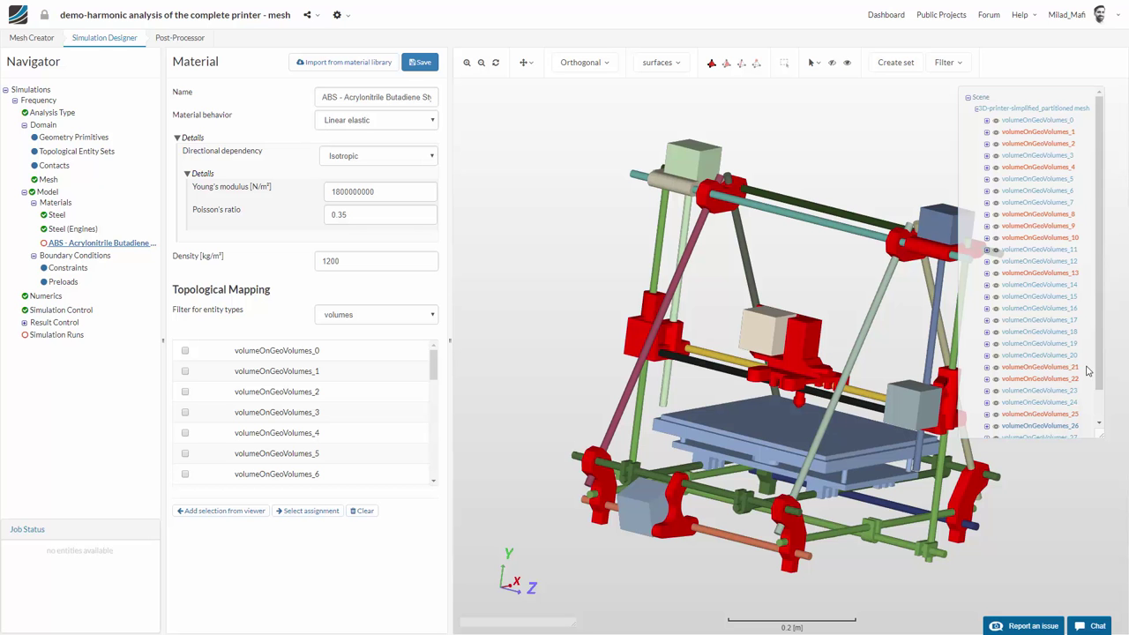
pyautogui.scroll(-1, 1092, 408)
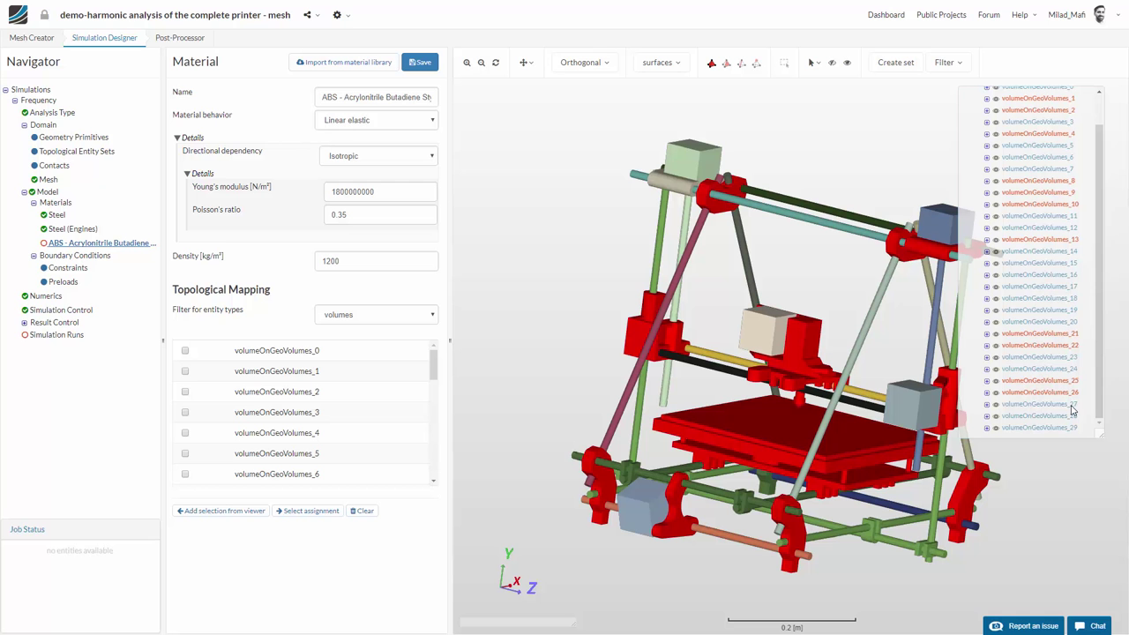
pyautogui.click(1071, 405)
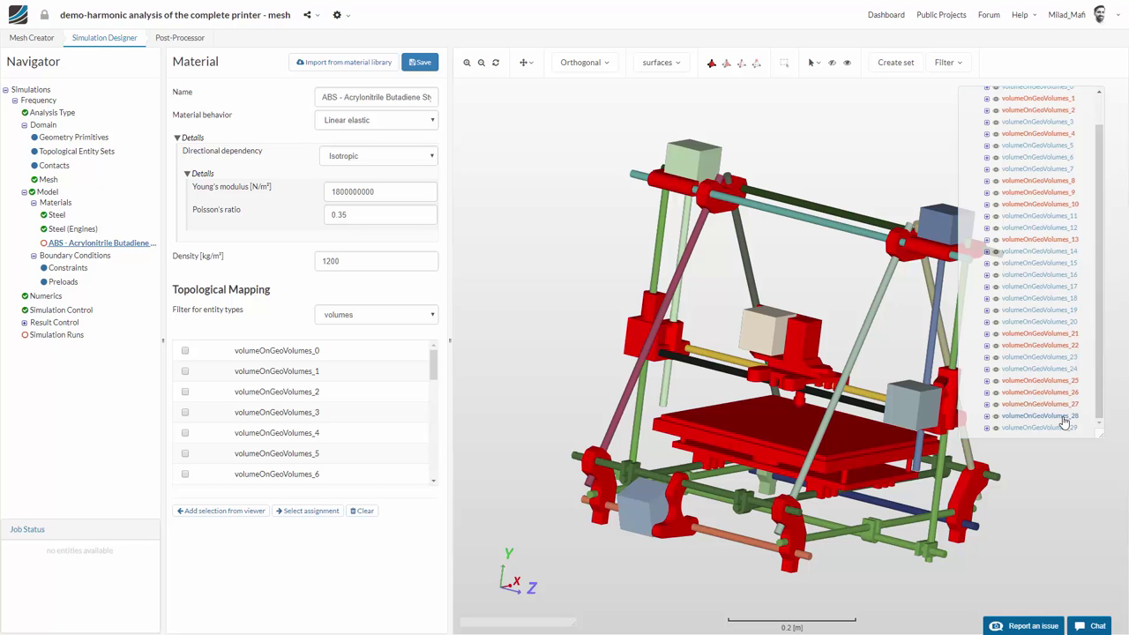
pyautogui.click(1064, 417)
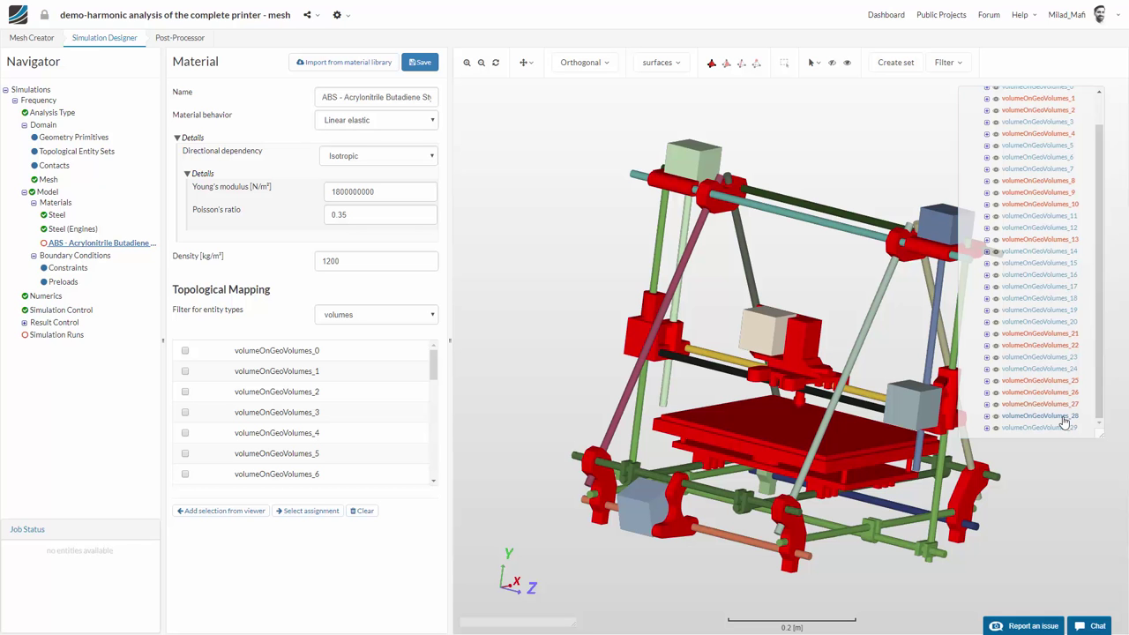
pyautogui.click(220, 510)
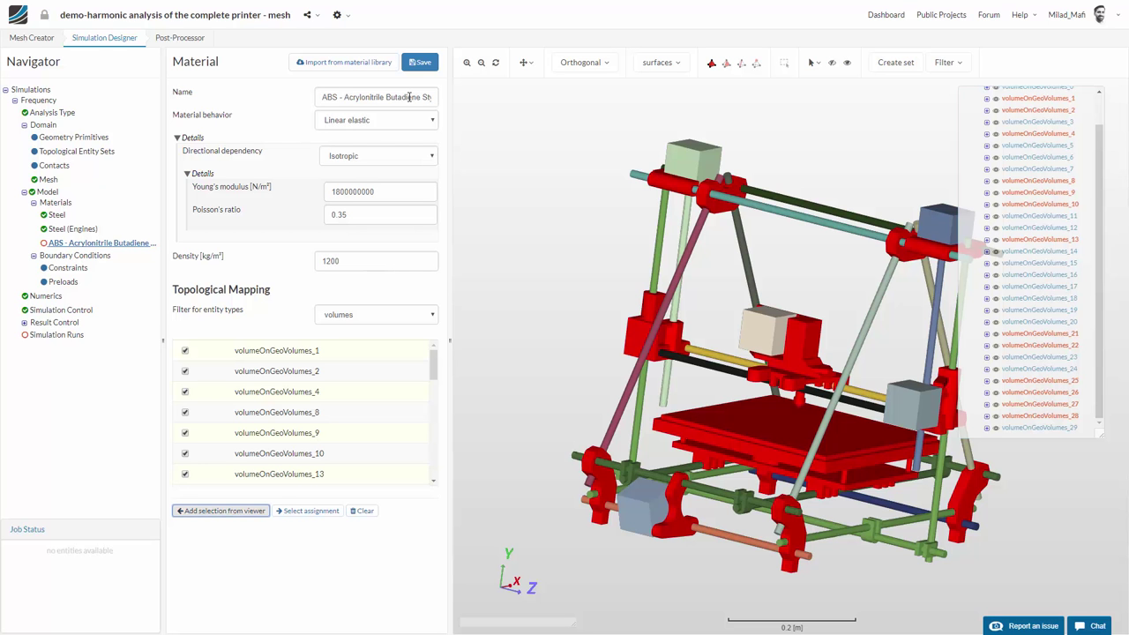
pyautogui.click(420, 64)
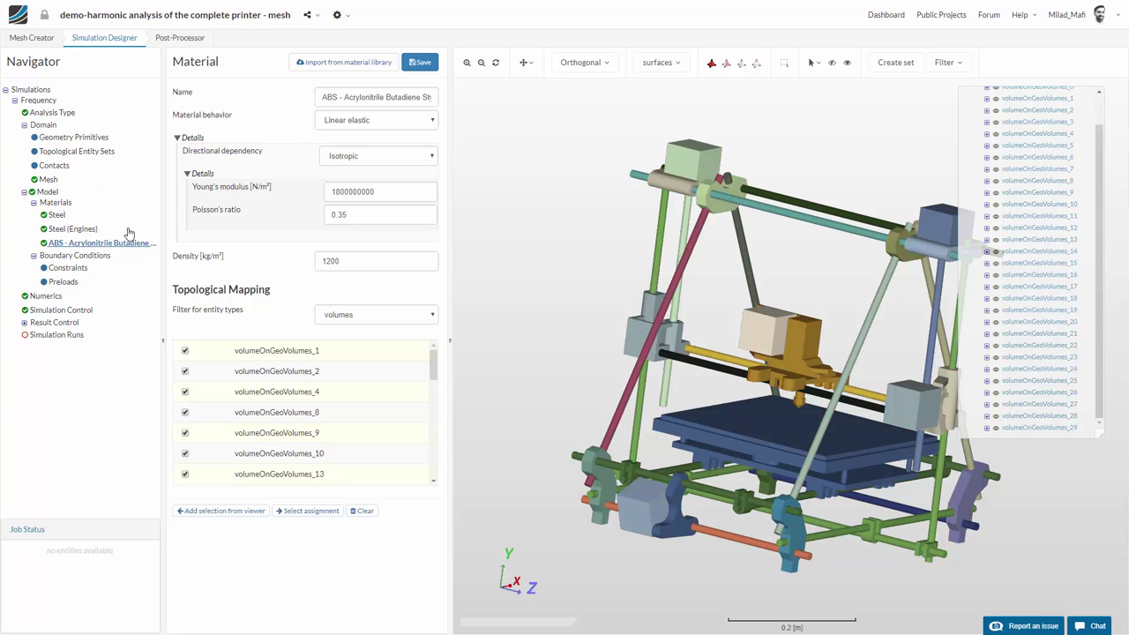
# - Add a fixed value constraint with zero x, y and z displacement on the four bottom foot faces, faceGroupOnGeoFaces_314, 329, 378 and 822, and save it
pyautogui.click(84, 268)
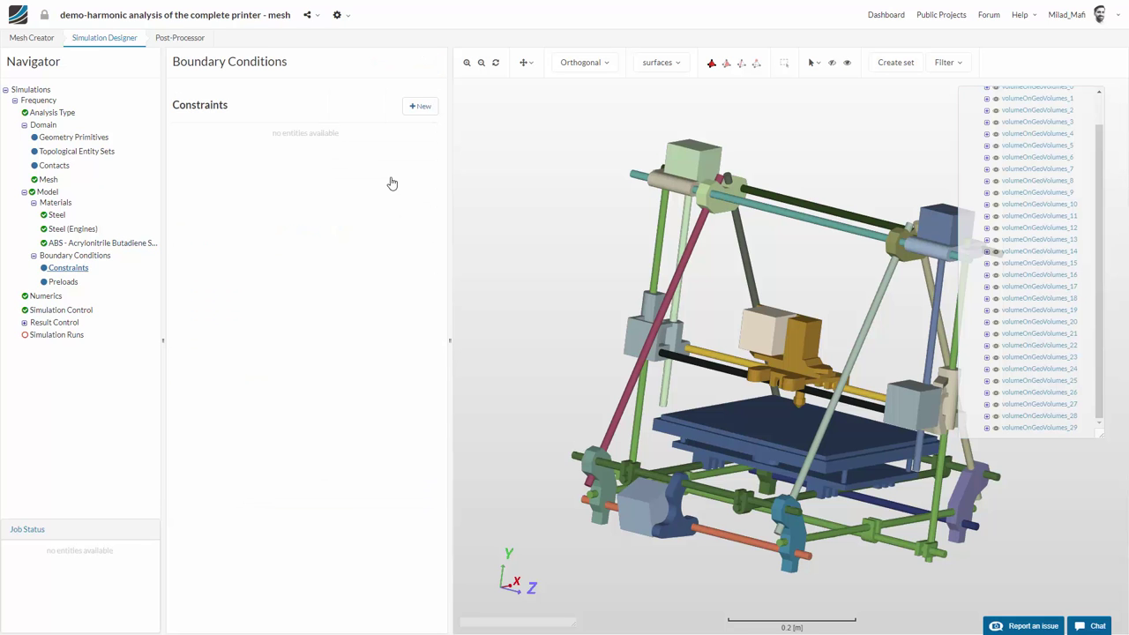
pyautogui.click(419, 106)
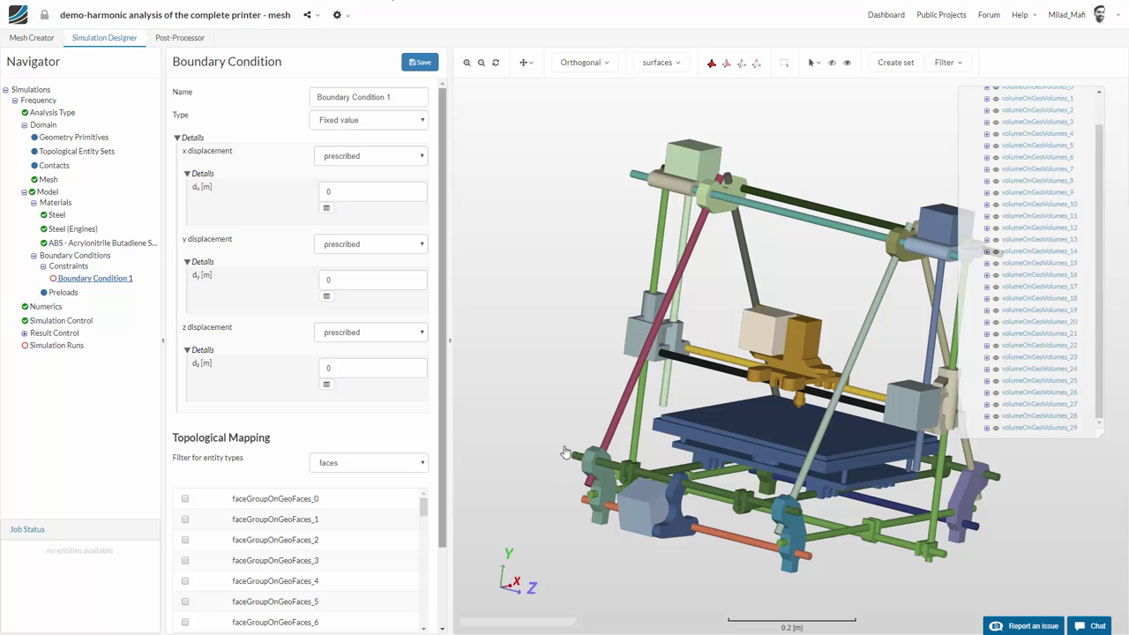
pyautogui.click(725, 66)
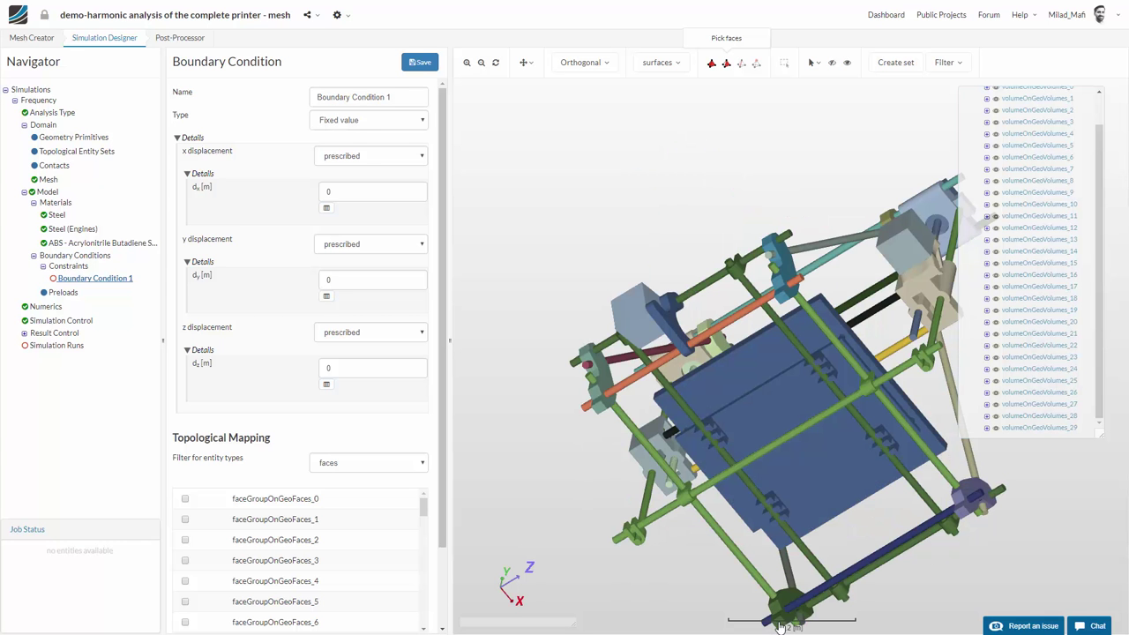
pyautogui.click(961, 515)
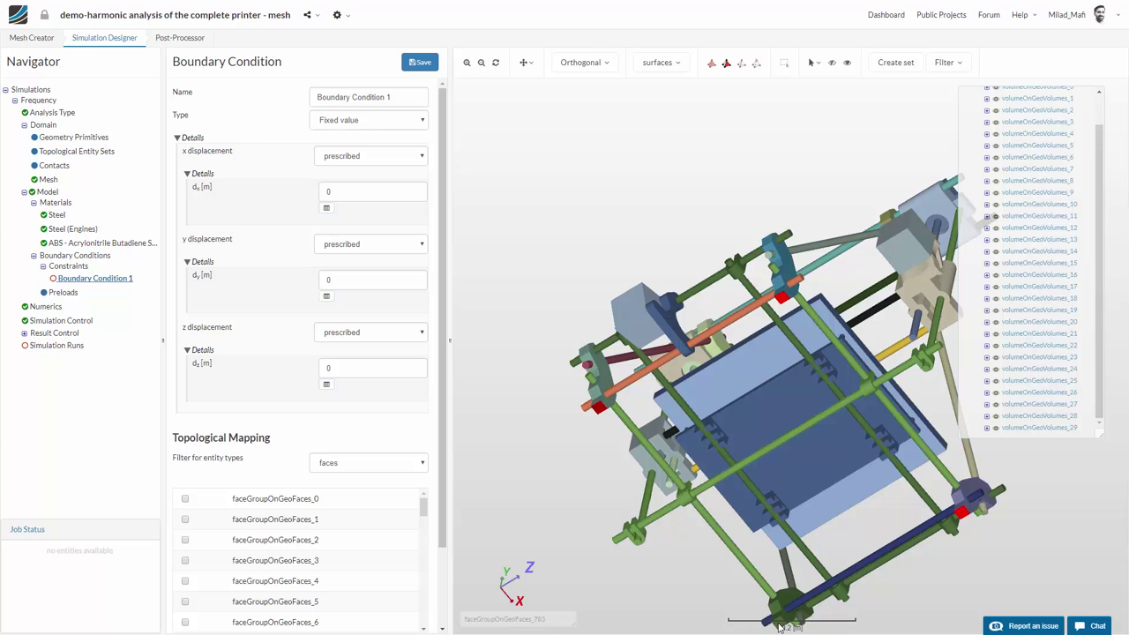
pyautogui.moveTo(851, 419); pyautogui.dragTo(817, 393)
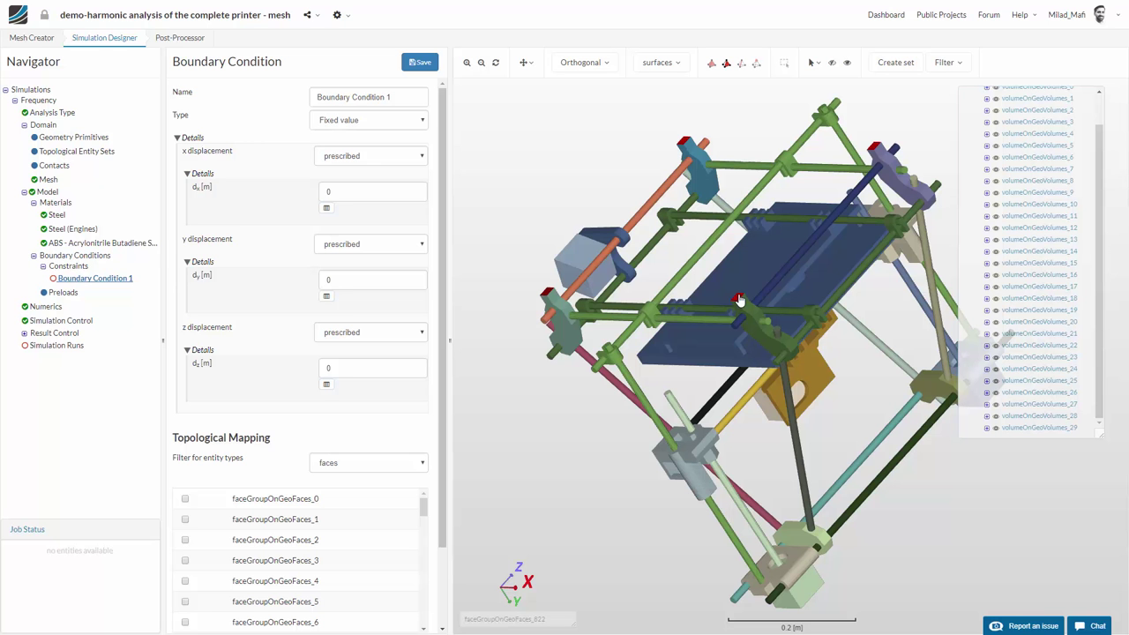
pyautogui.scroll(-2, 432, 484)
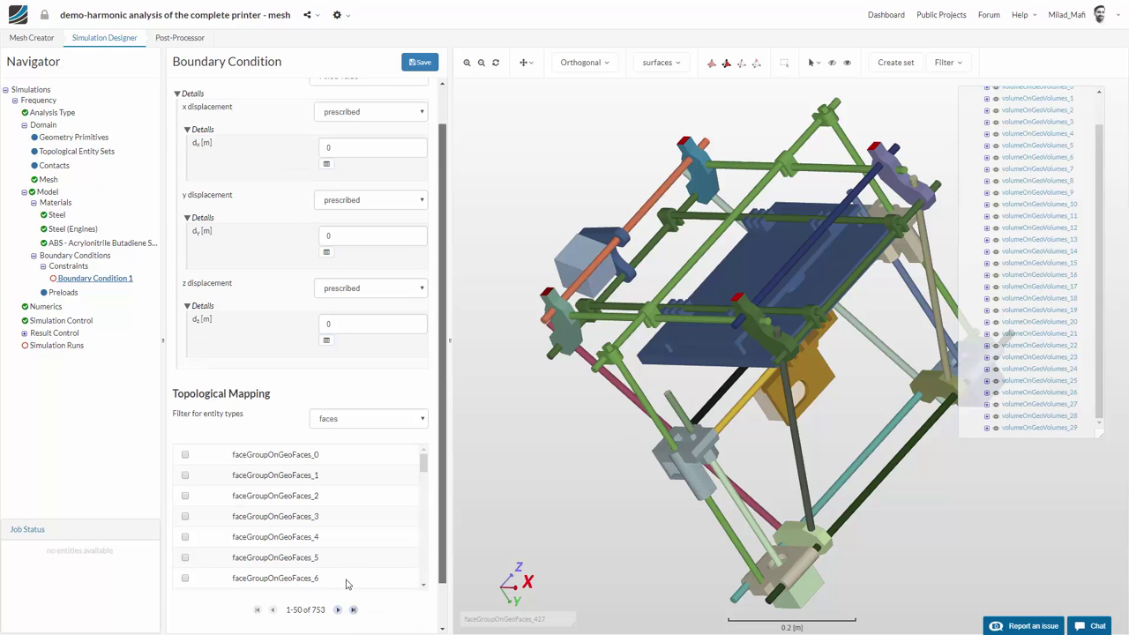
pyautogui.click(202, 605)
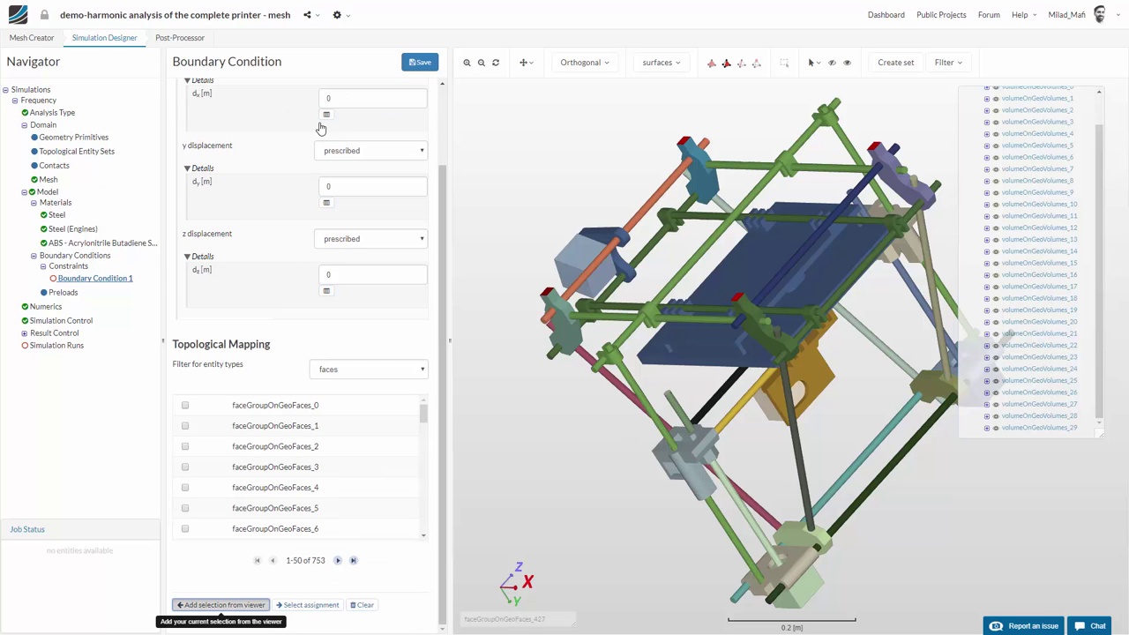
pyautogui.click(420, 62)
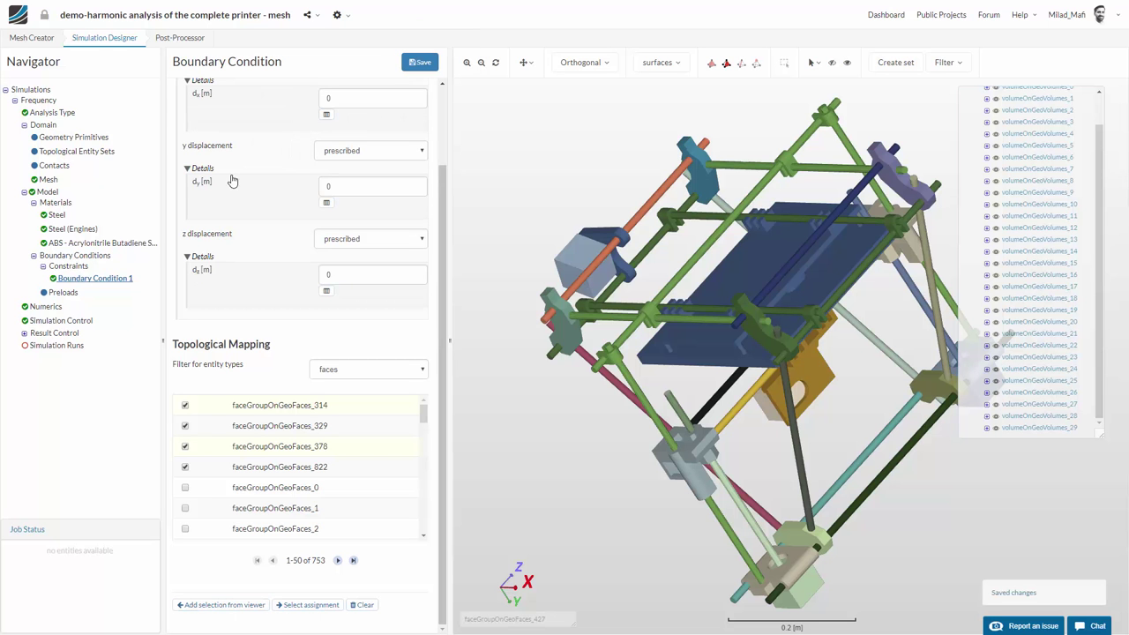
# - Set the number of computing cores to 8 in the simulation control settings and save them
pyautogui.click(336, 102)
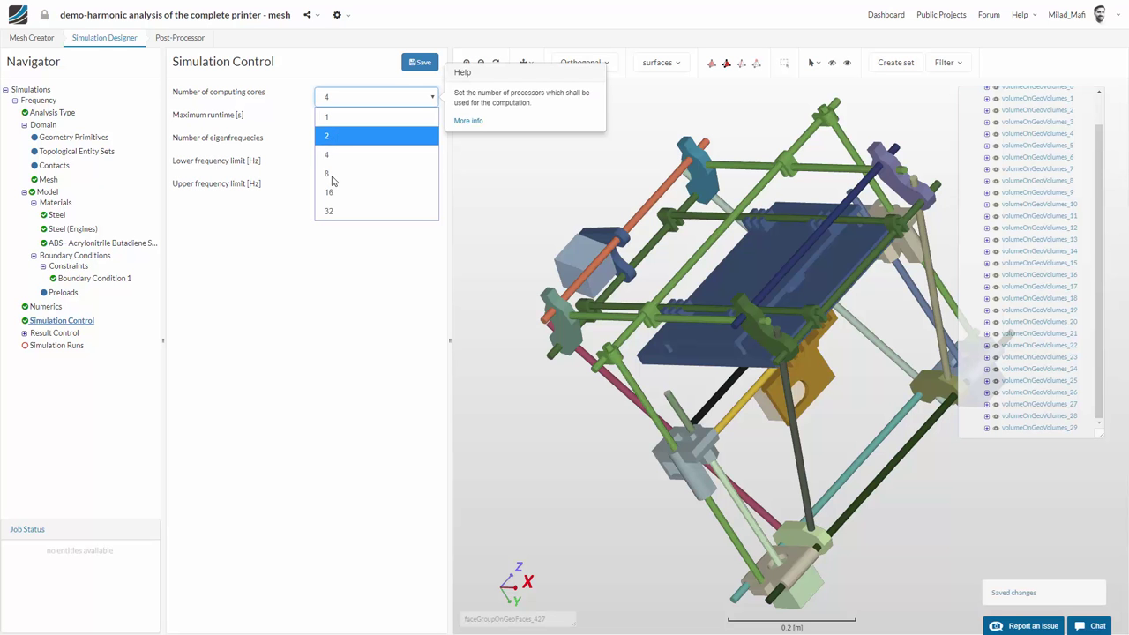
pyautogui.click(326, 173)
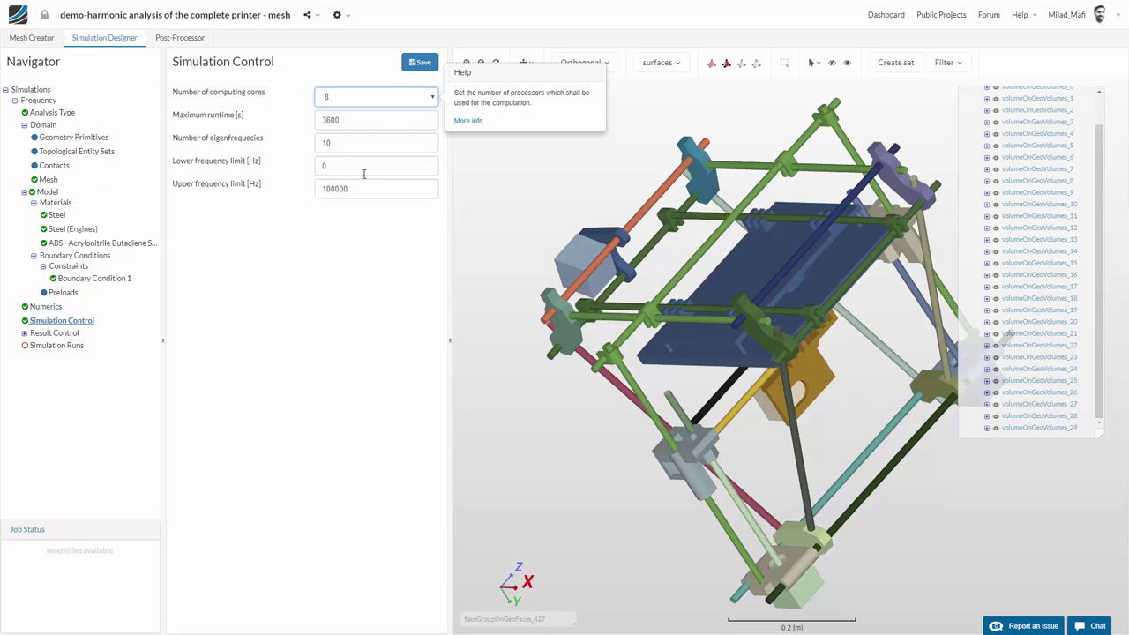
pyautogui.click(420, 61)
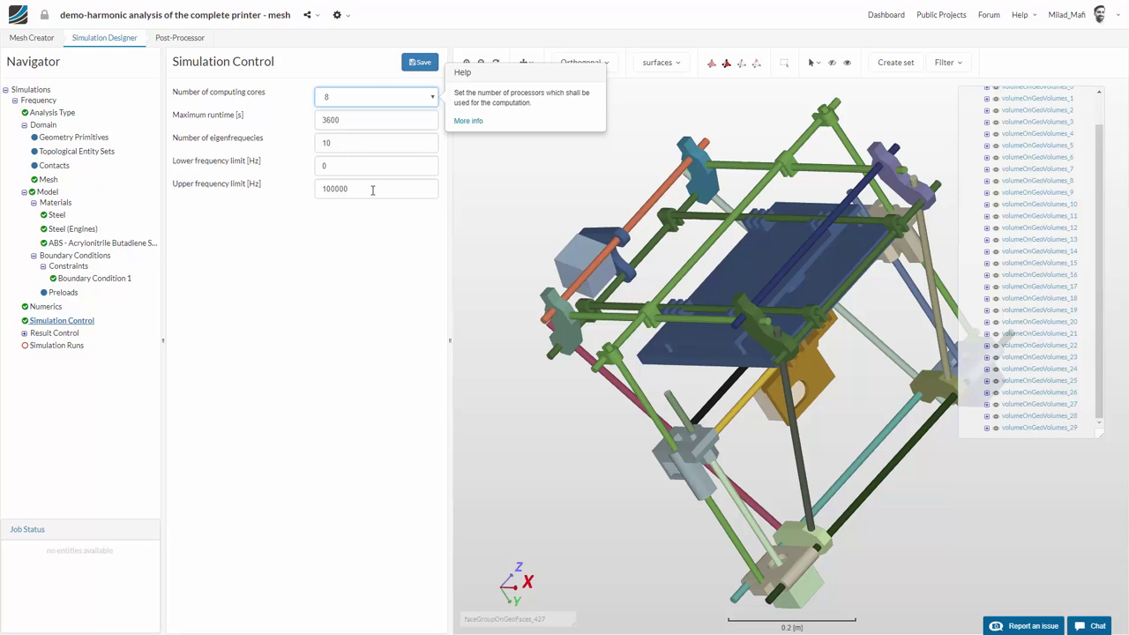
pyautogui.click(421, 64)
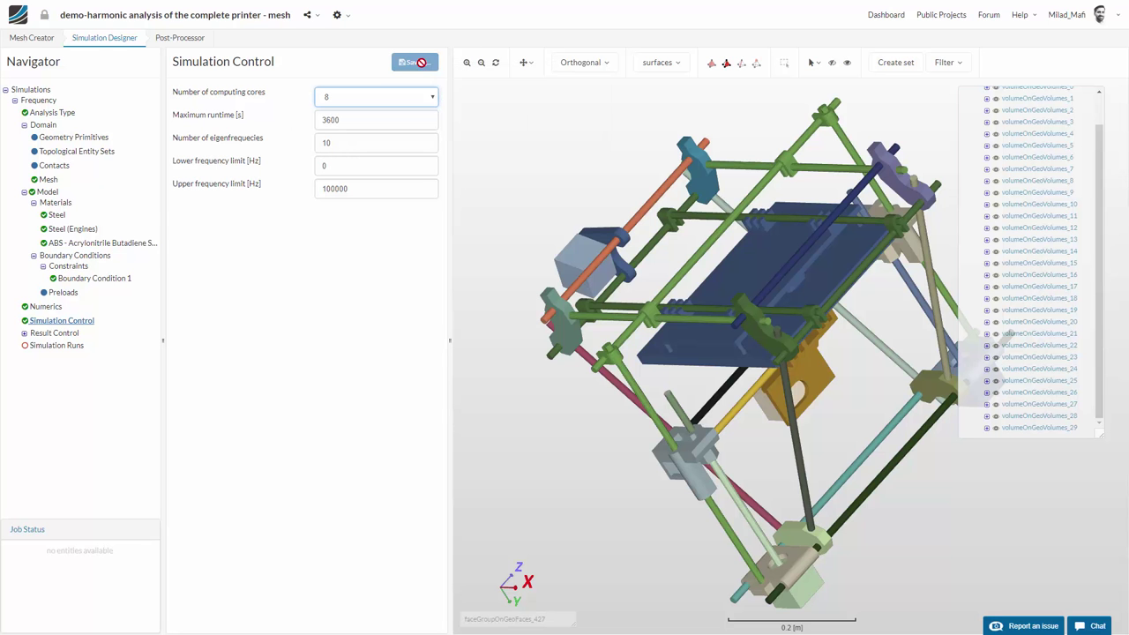
# - Create a Frequency simulation run named Run 1, accepting the model checking warnings, and start it
pyautogui.click(46, 346)
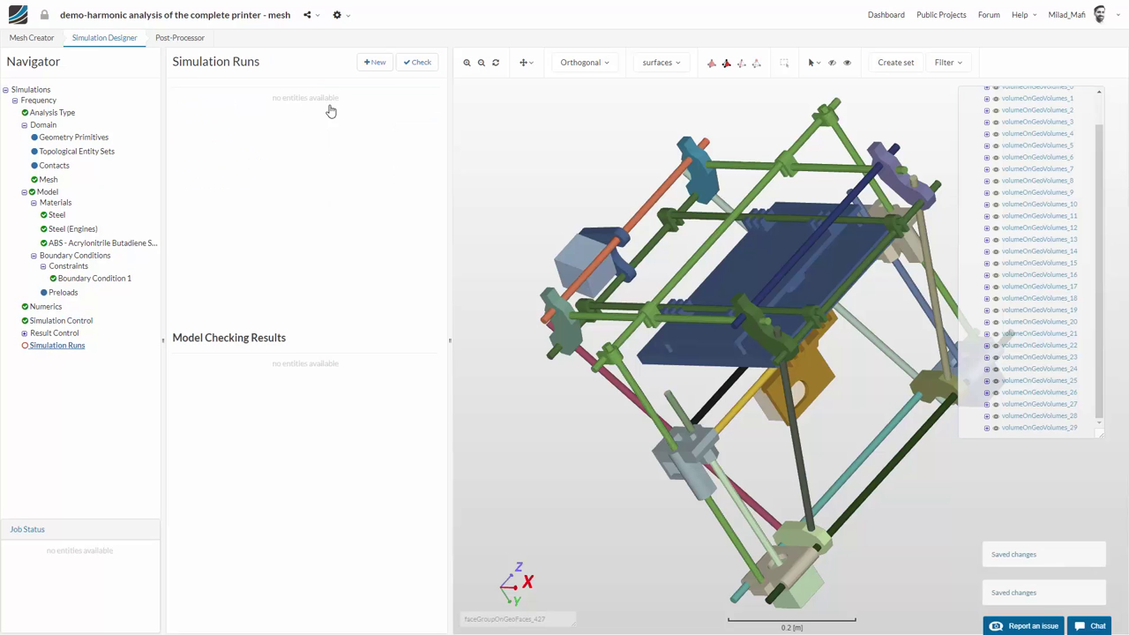
pyautogui.click(372, 62)
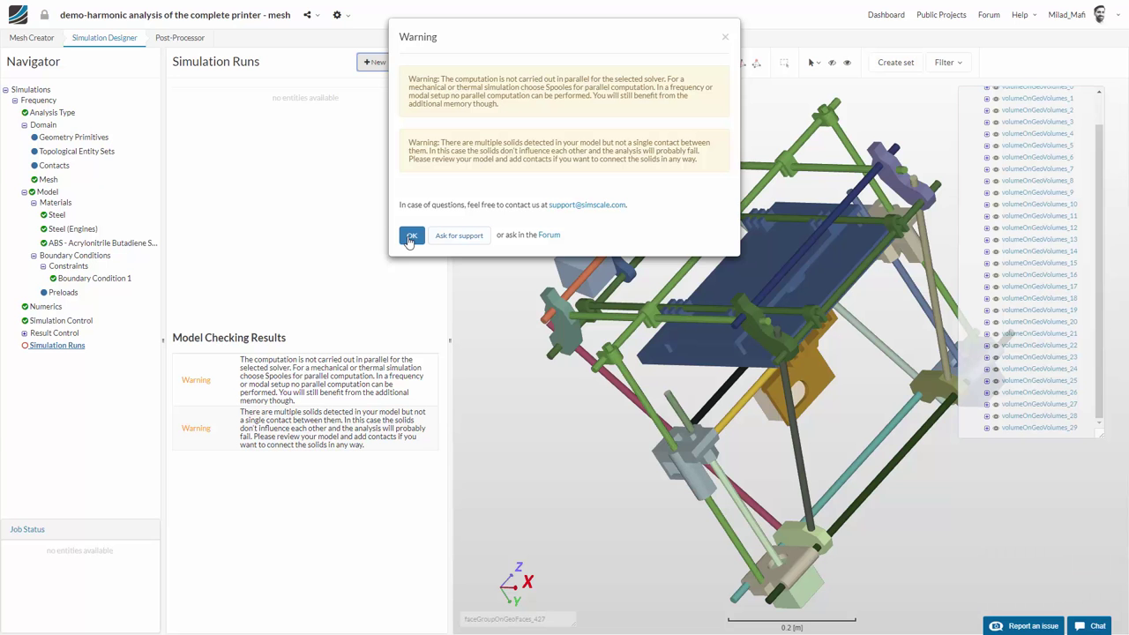
pyautogui.click(412, 238)
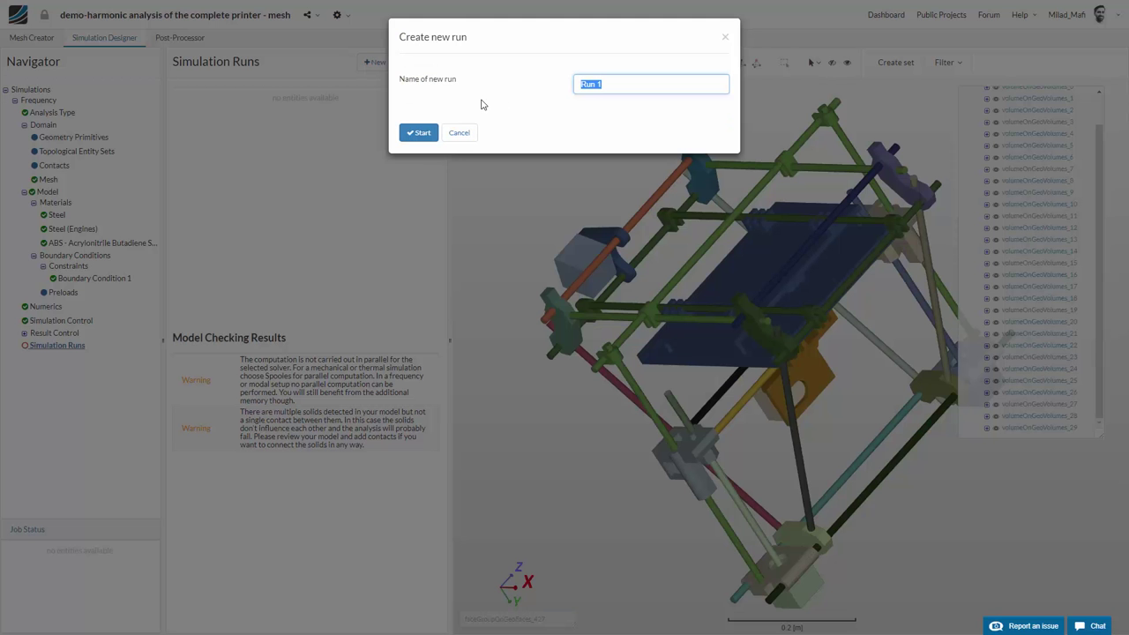
pyautogui.click(417, 132)
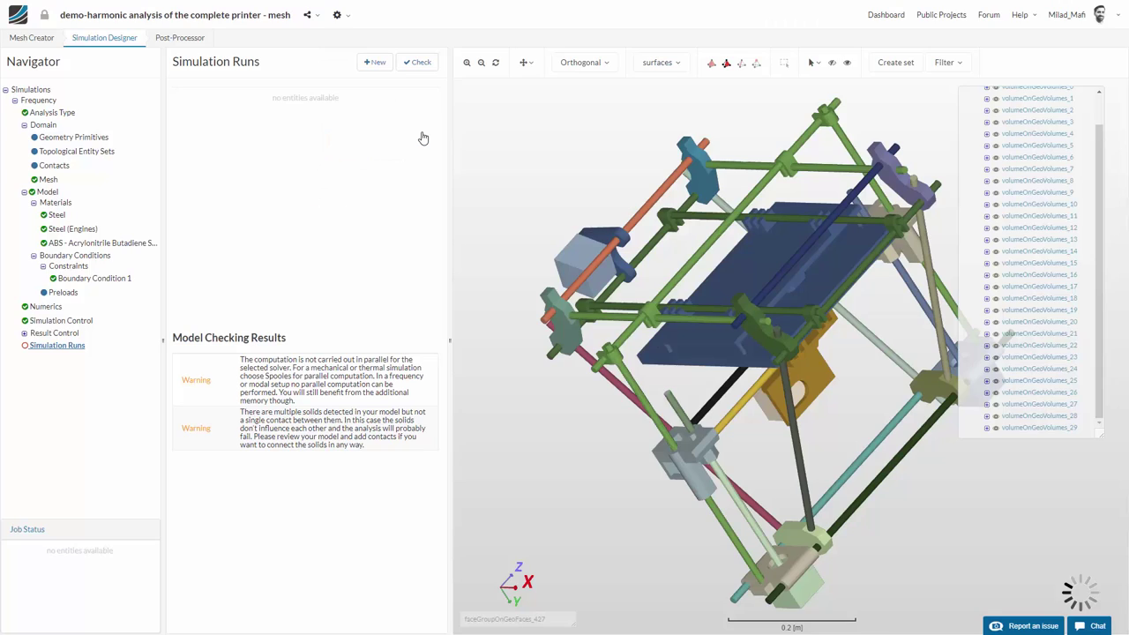
pyautogui.click(331, 62)
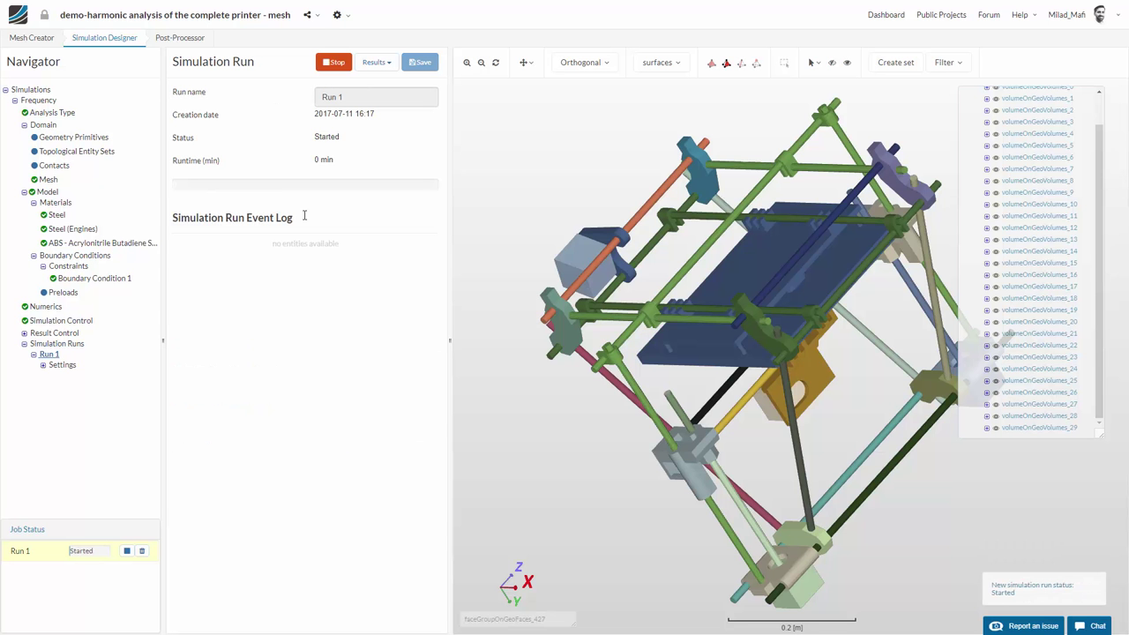
pyautogui.press('F11')
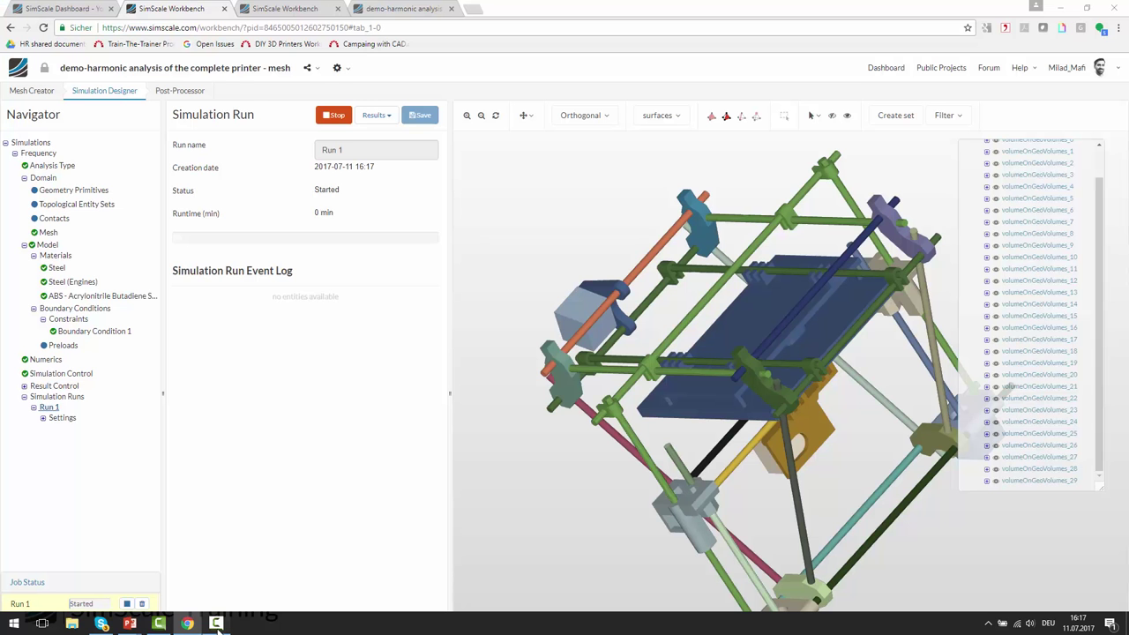
pyautogui.click(216, 623)
pyautogui.click(896, 526)
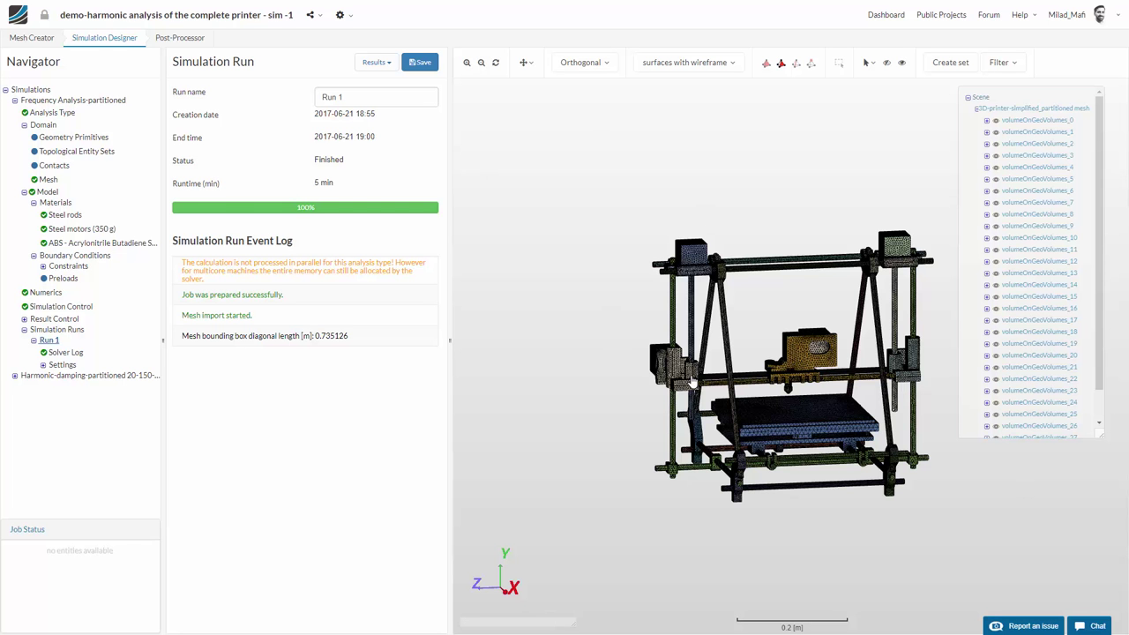
# - Open the post-processing results of the finished frequency run and examine the eigenfrequency plot and the eigenfrequency table
pyautogui.moveTo(653, 437); pyautogui.dragTo(663, 410)
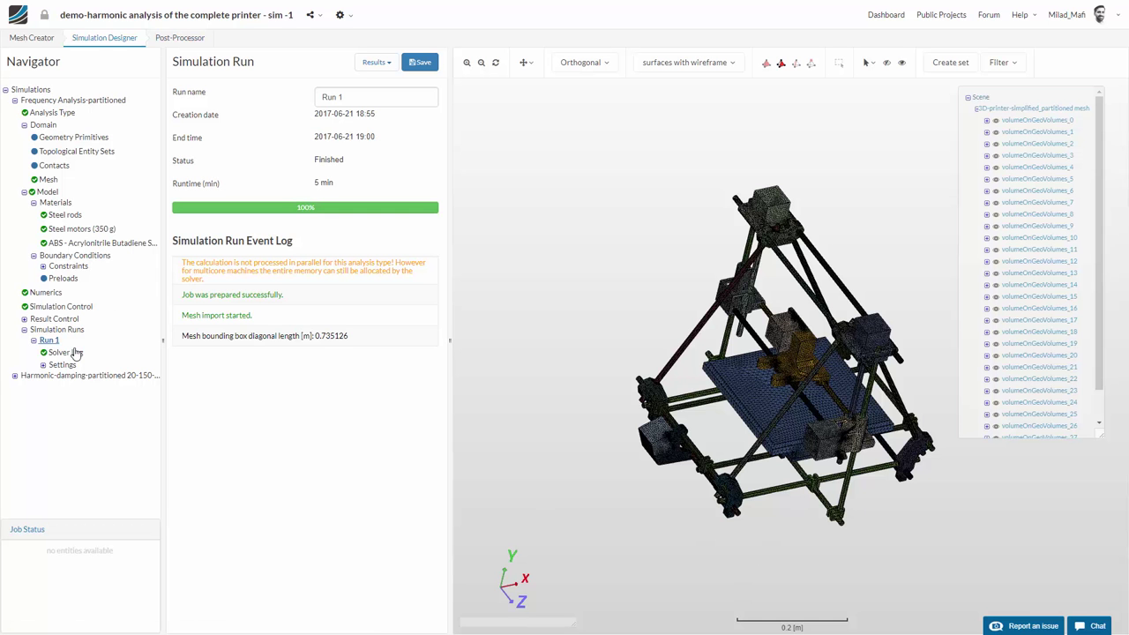
pyautogui.click(207, 44)
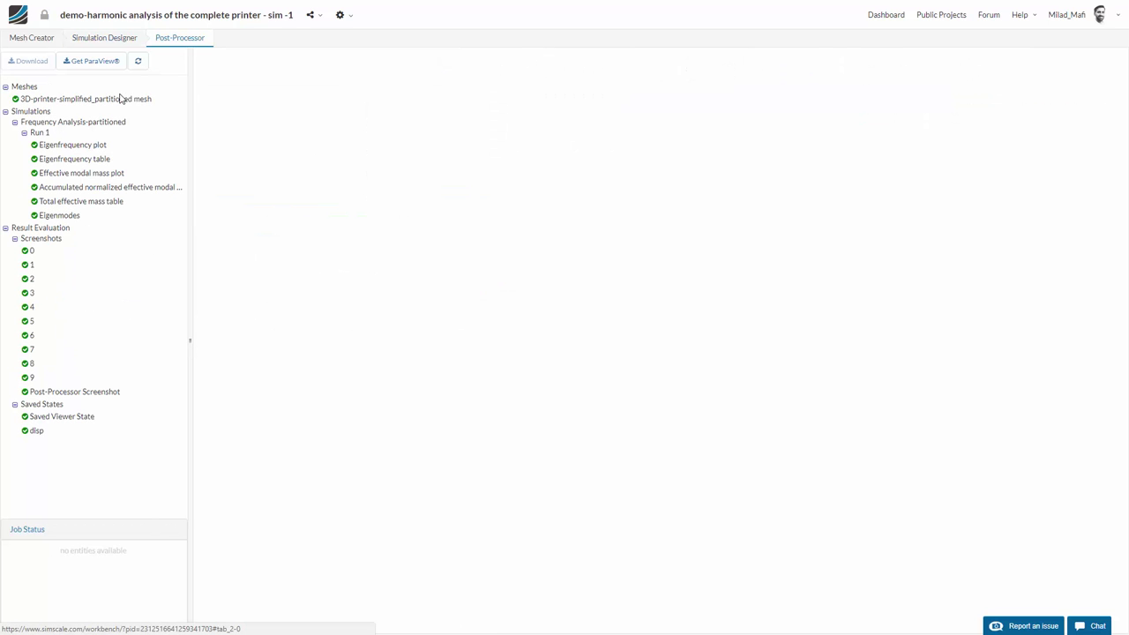
pyautogui.click(96, 148)
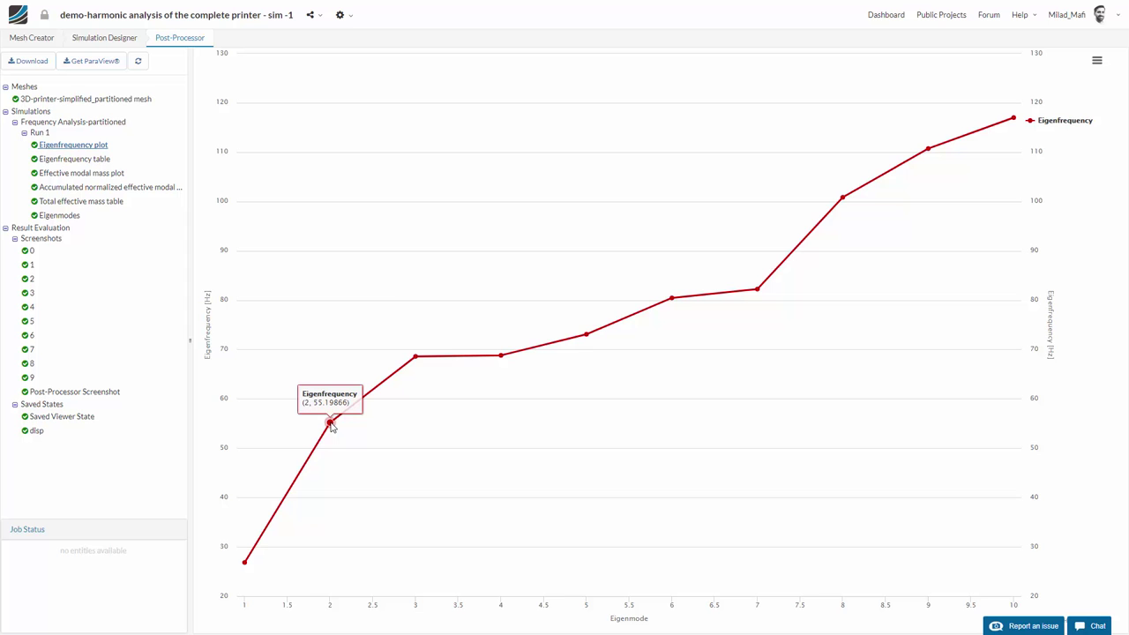
pyautogui.click(81, 162)
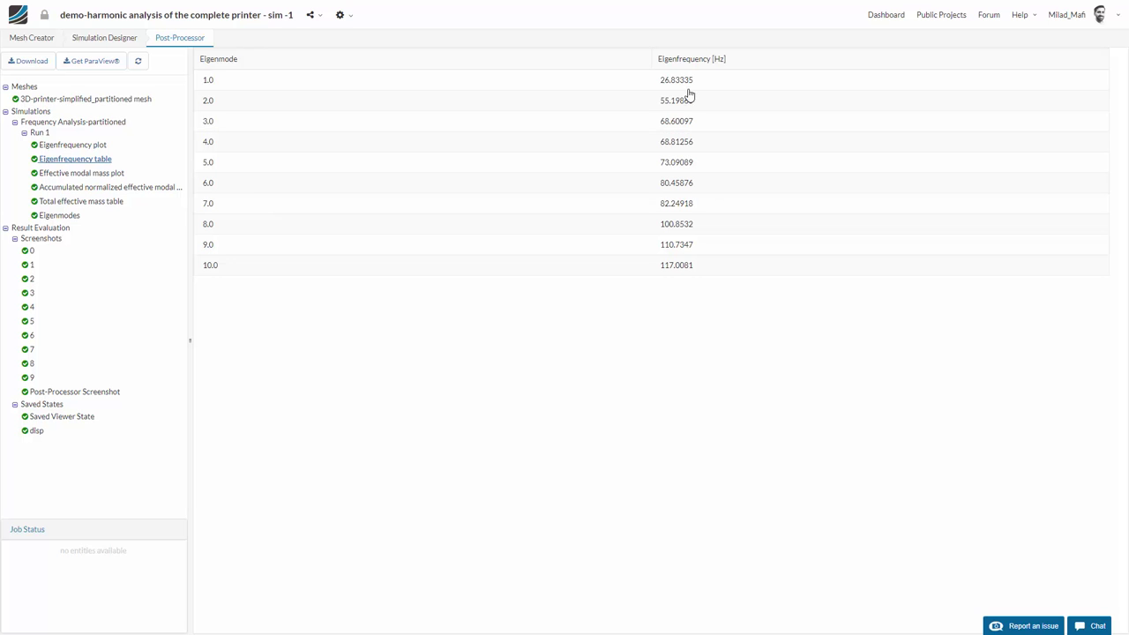
pyautogui.click(764, 86)
pyautogui.rightClick(680, 86)
pyautogui.click(646, 129)
# - Examine the effective modal mass plot at eigenmodes 1 and 2, and display the Eigenmodes result of Run 1
pyautogui.click(88, 177)
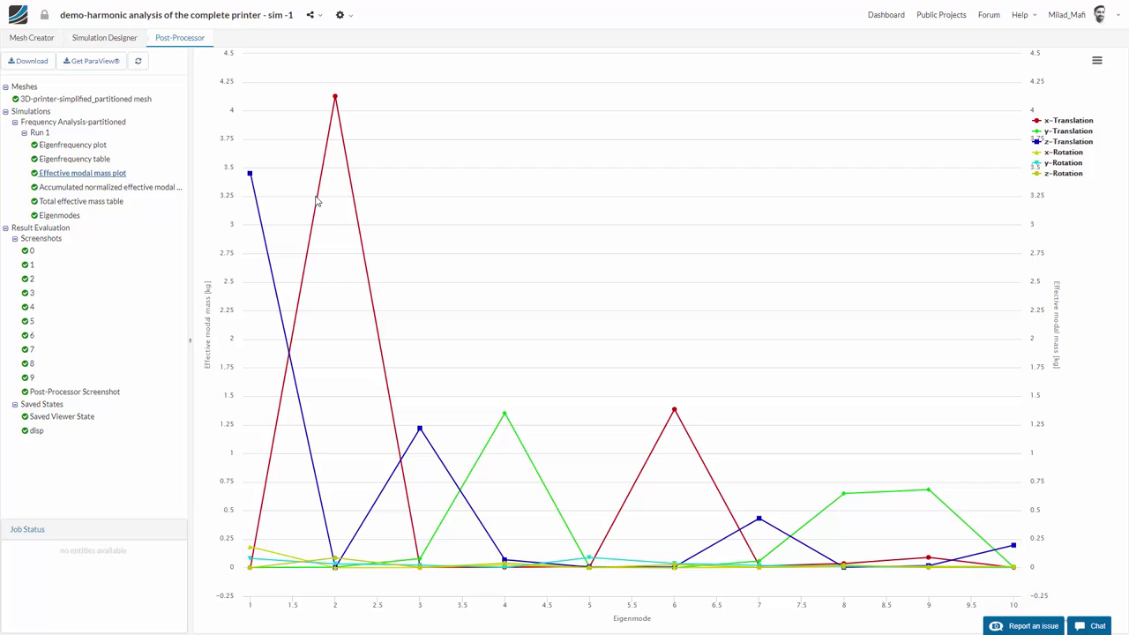
pyautogui.moveTo(251, 172)
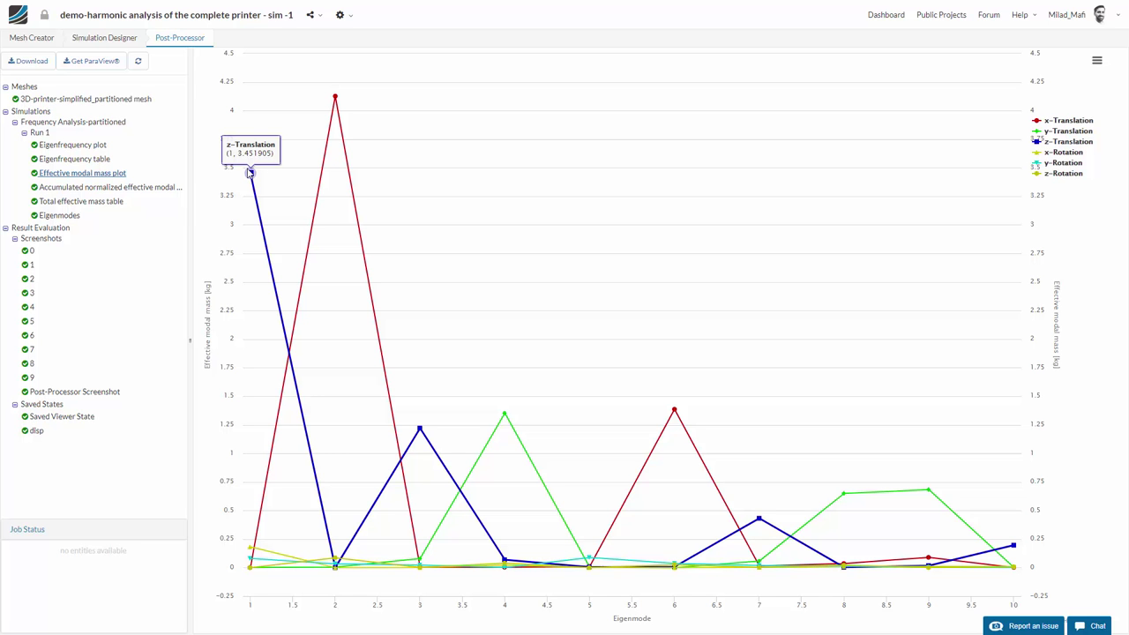
pyautogui.moveTo(269, 565)
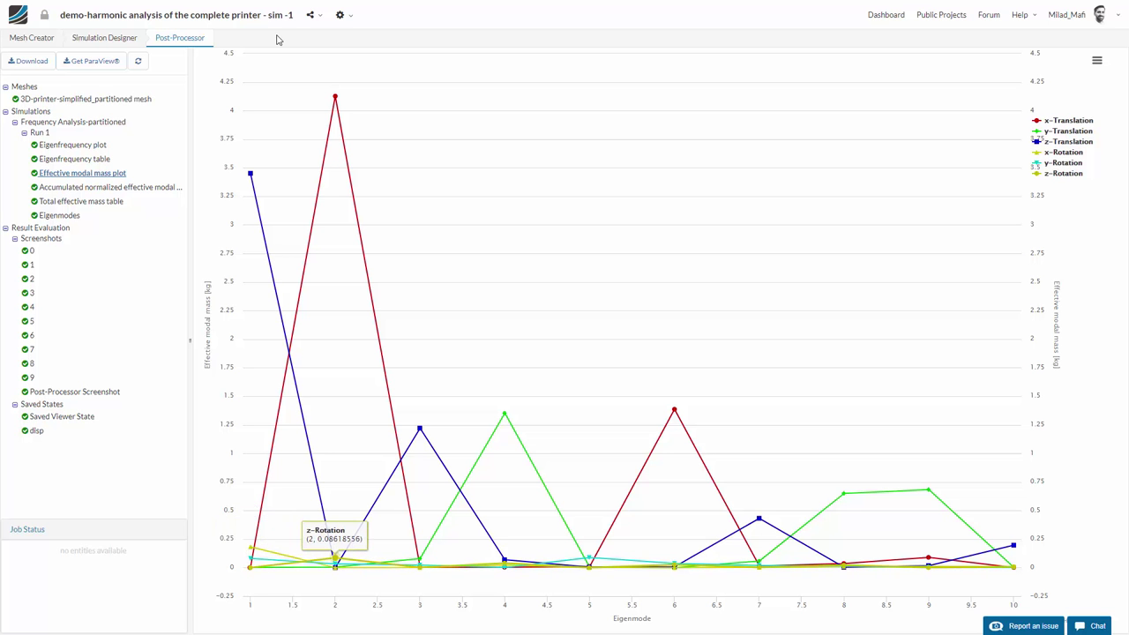
pyautogui.moveTo(336, 102)
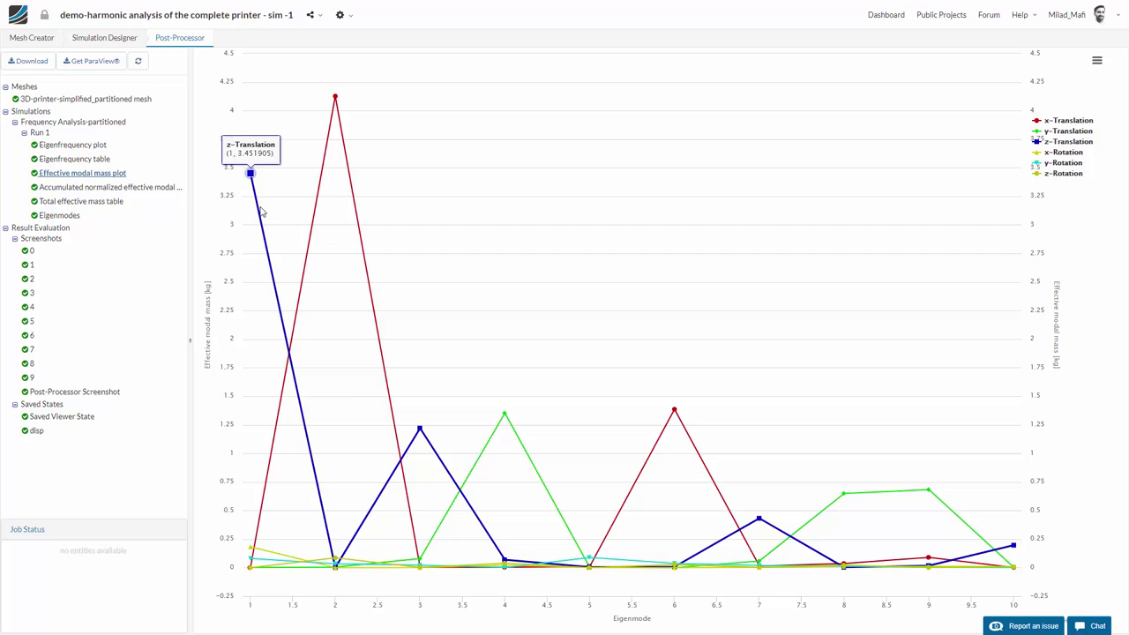
pyautogui.click(59, 217)
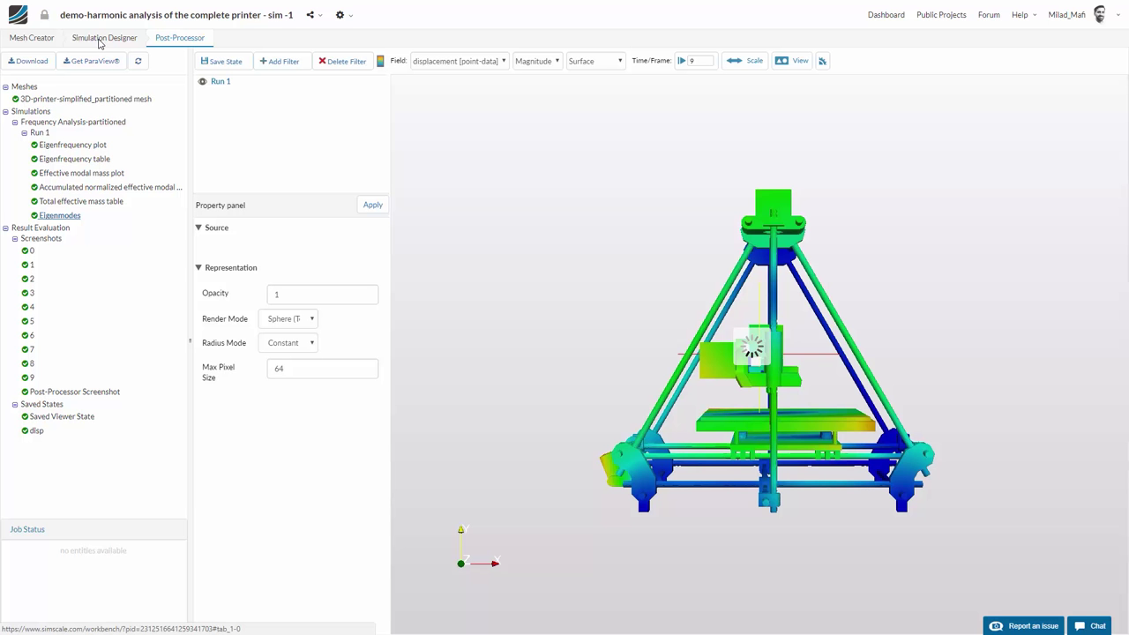
# - Return to the simulation setup and review the domain and analysis type of the Harmonic-damping-partitioned simulation
pyautogui.click(99, 39)
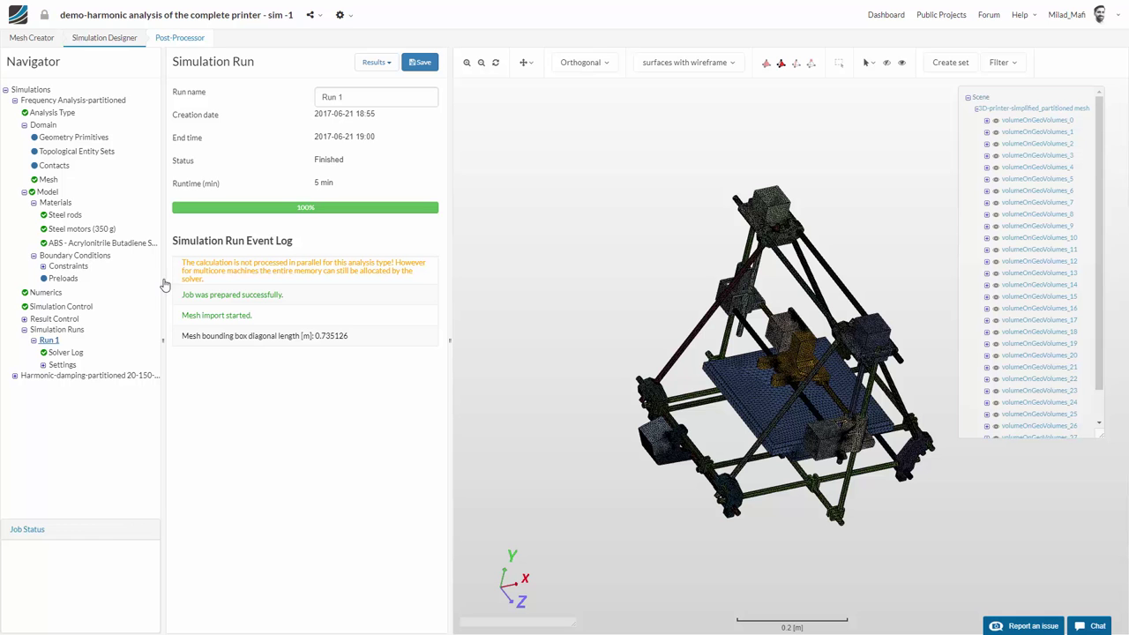
pyautogui.click(24, 380)
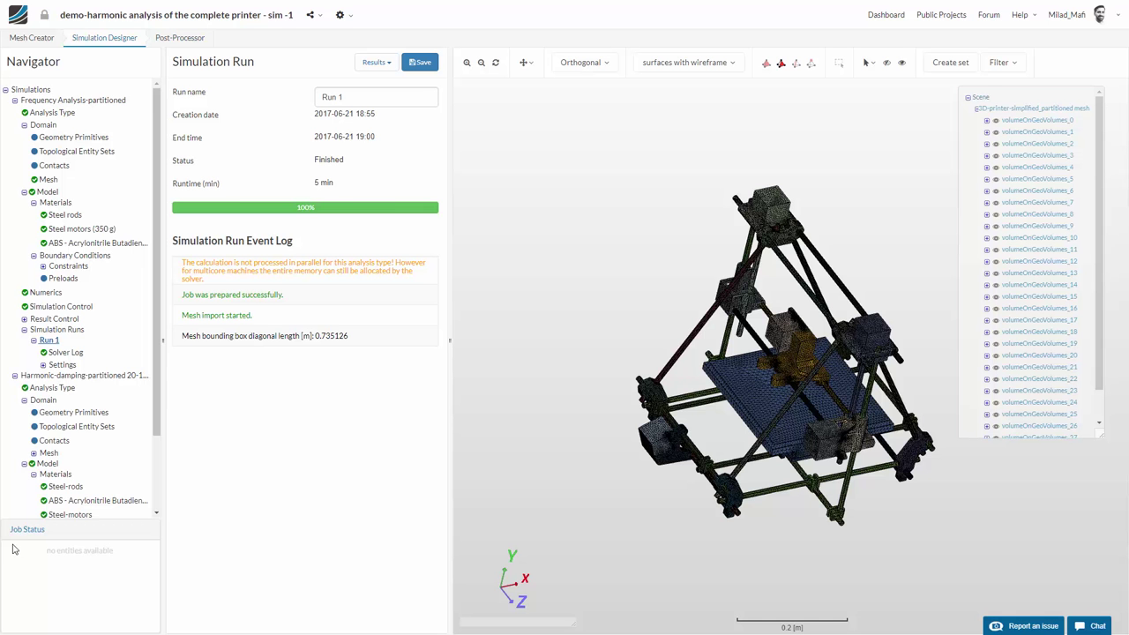
pyautogui.click(44, 400)
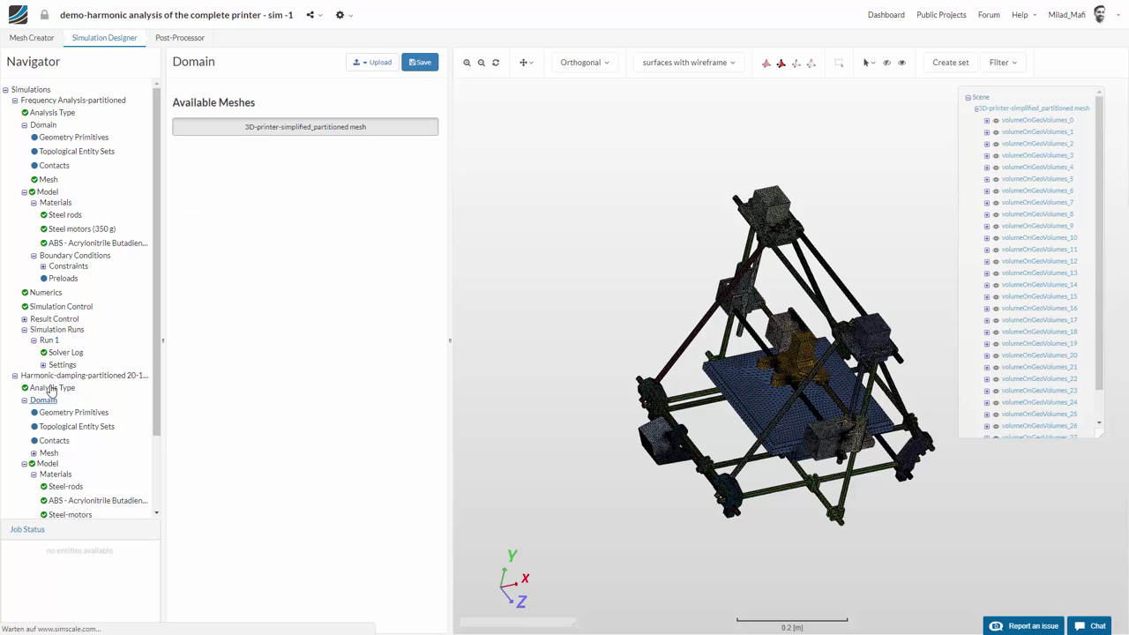
pyautogui.click(50, 390)
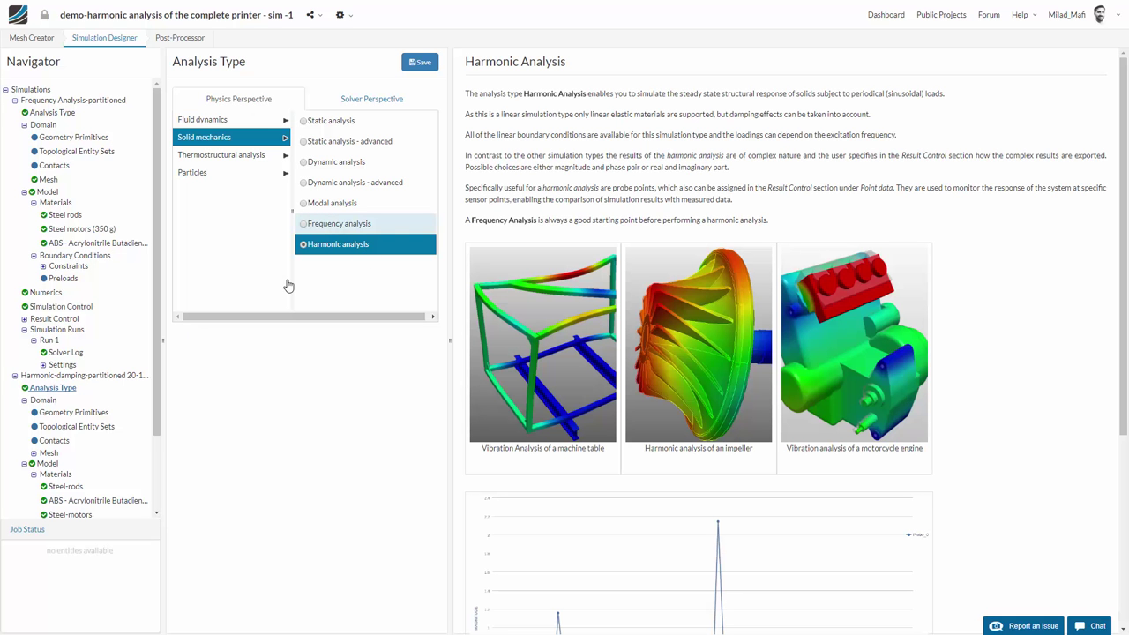
# - Review the Steel-rods material of the harmonic simulation, including its available damping types, keeping Rayleigh Damping
pyautogui.scroll(-1, 123, 412)
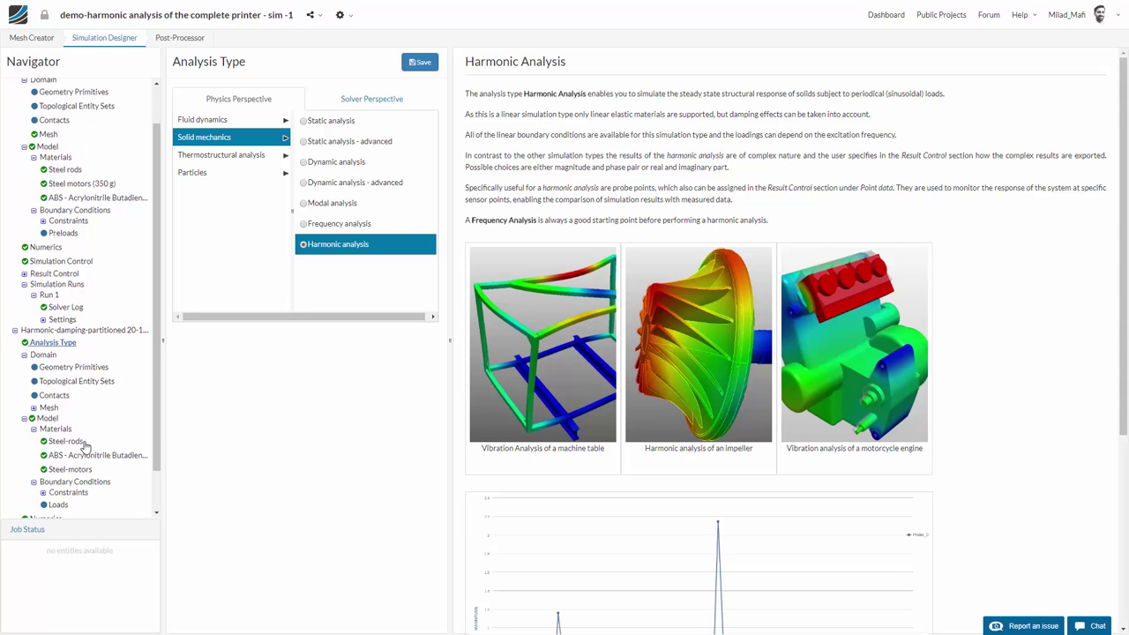
pyautogui.click(71, 442)
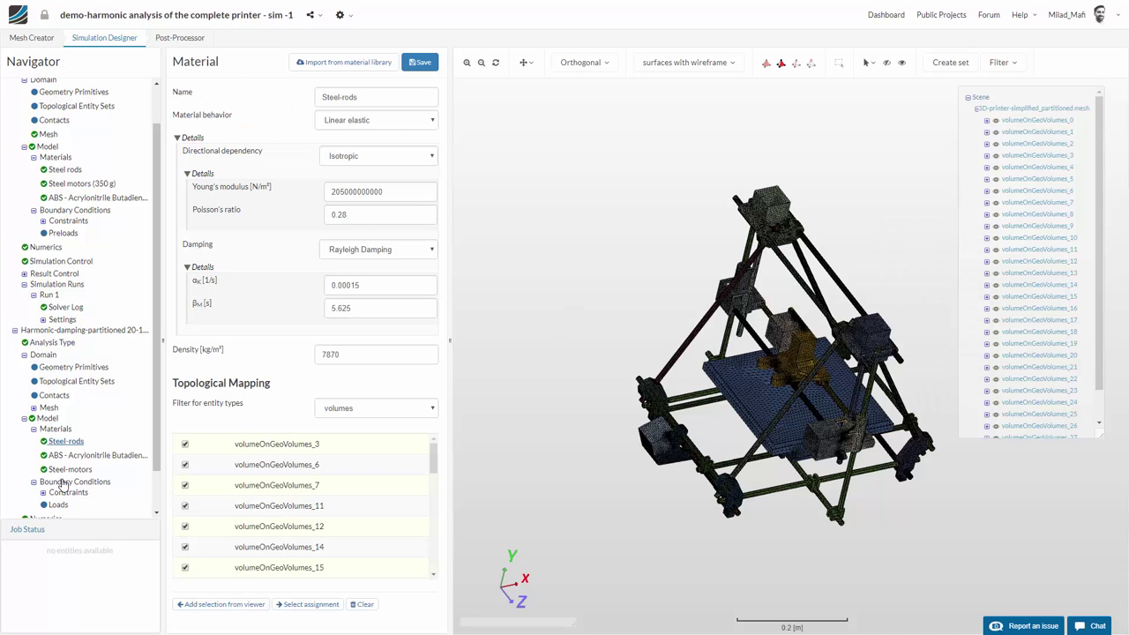
pyautogui.scroll(-2, 139, 449)
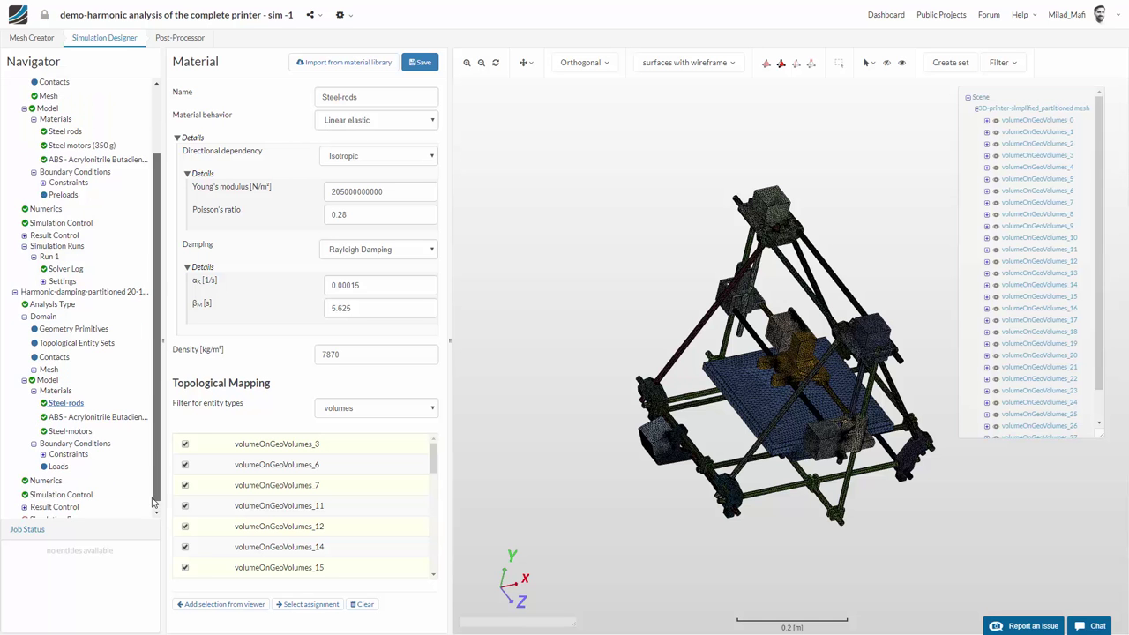
pyautogui.scroll(2, 146, 445)
pyautogui.scroll(1, 142, 440)
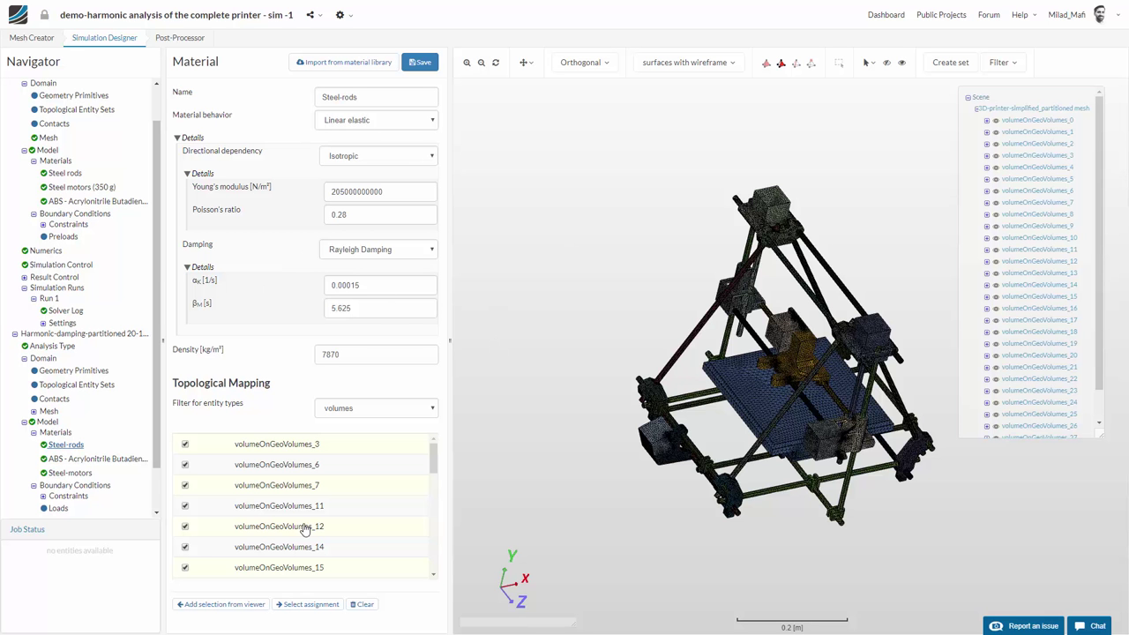
pyautogui.click(378, 251)
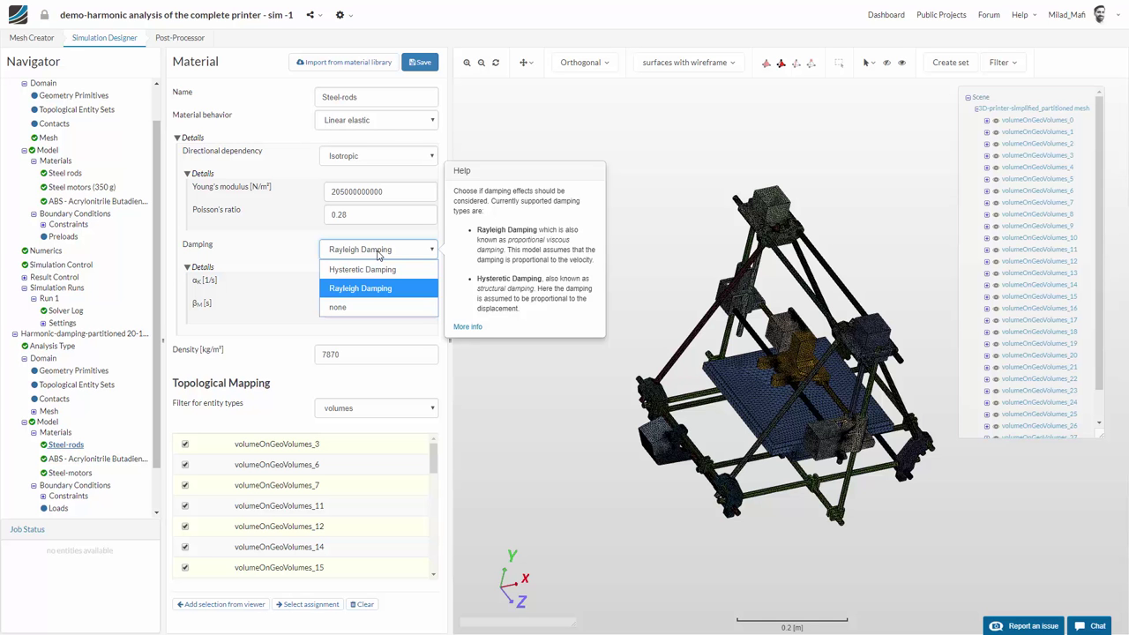
pyautogui.click(378, 253)
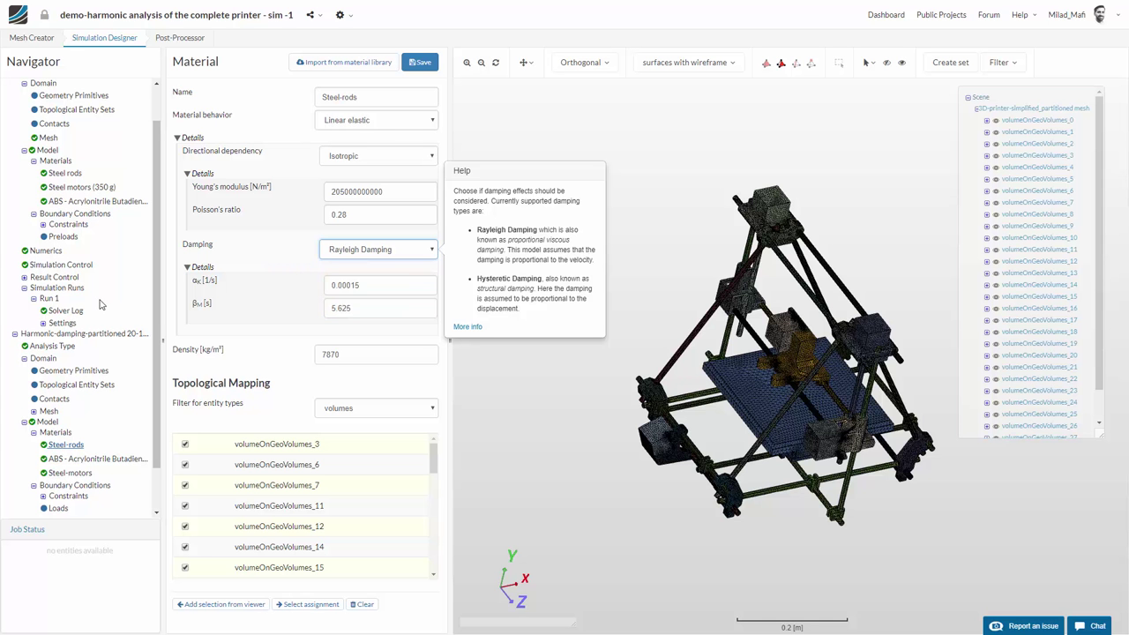
# - Review the ABS and Steel-motors materials of the harmonic simulation, leaving Steel-rods without saving changes
pyautogui.click(56, 460)
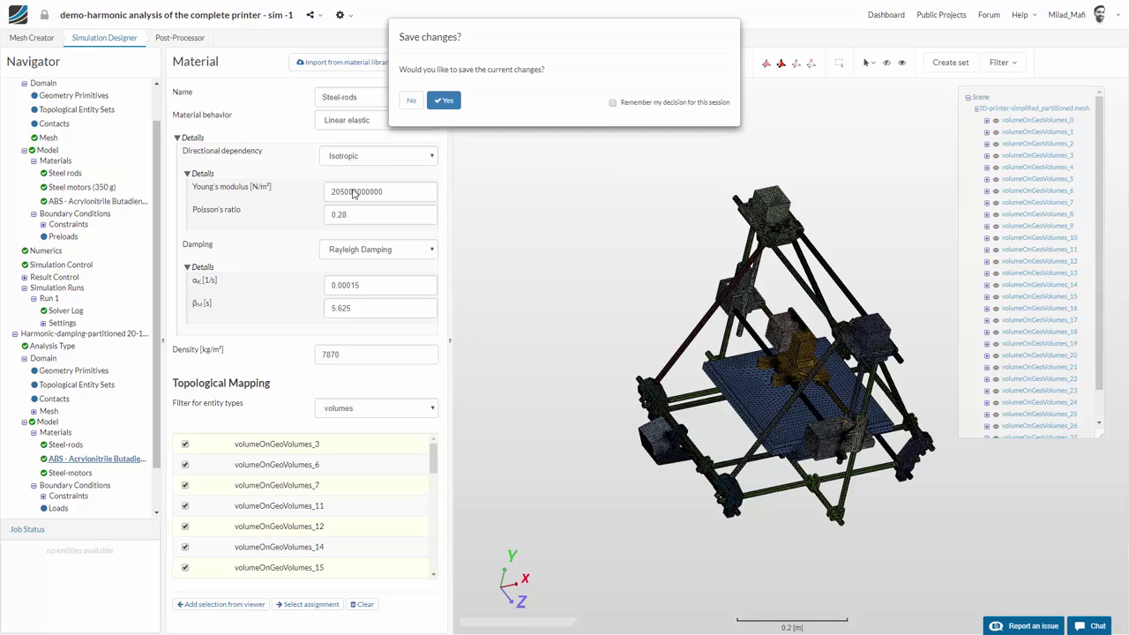
pyautogui.click(410, 102)
pyautogui.click(69, 474)
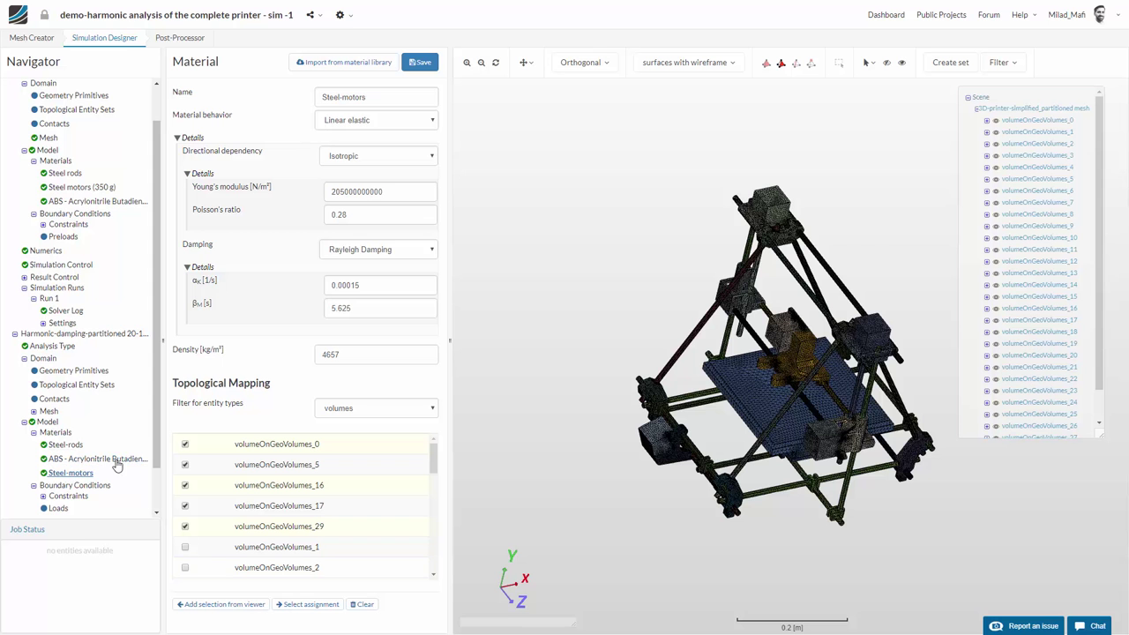
# - Add a Force load to the harmonic simulation with fy set to -4414.5 N, and display the model as surfaces without wireframe
pyautogui.scroll(-1, 161, 489)
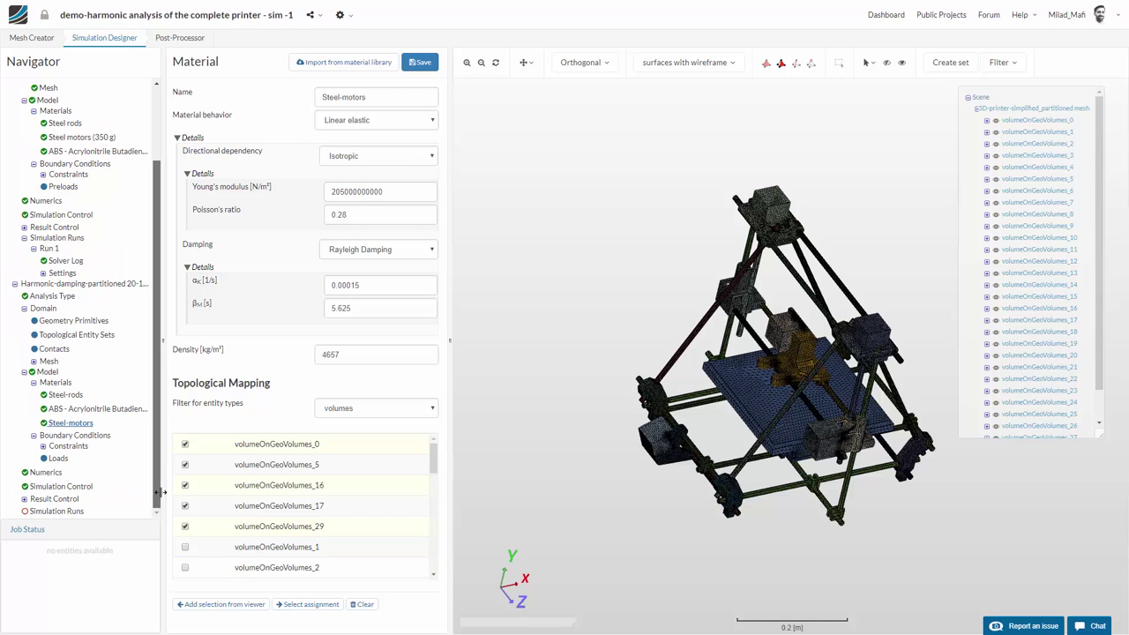
pyautogui.click(52, 459)
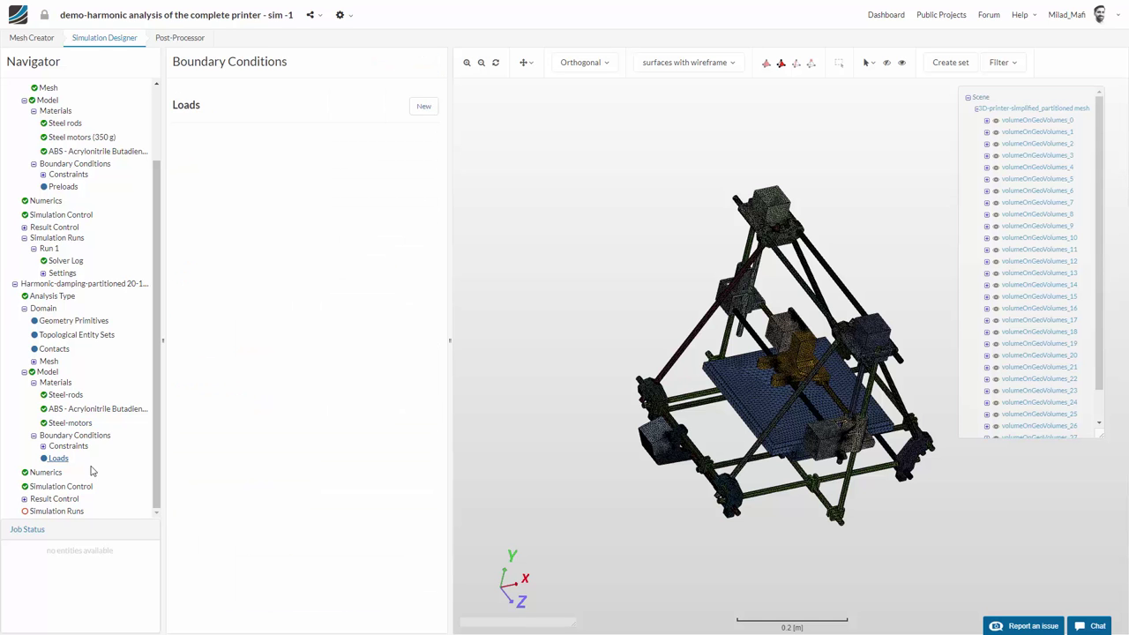
pyautogui.click(430, 106)
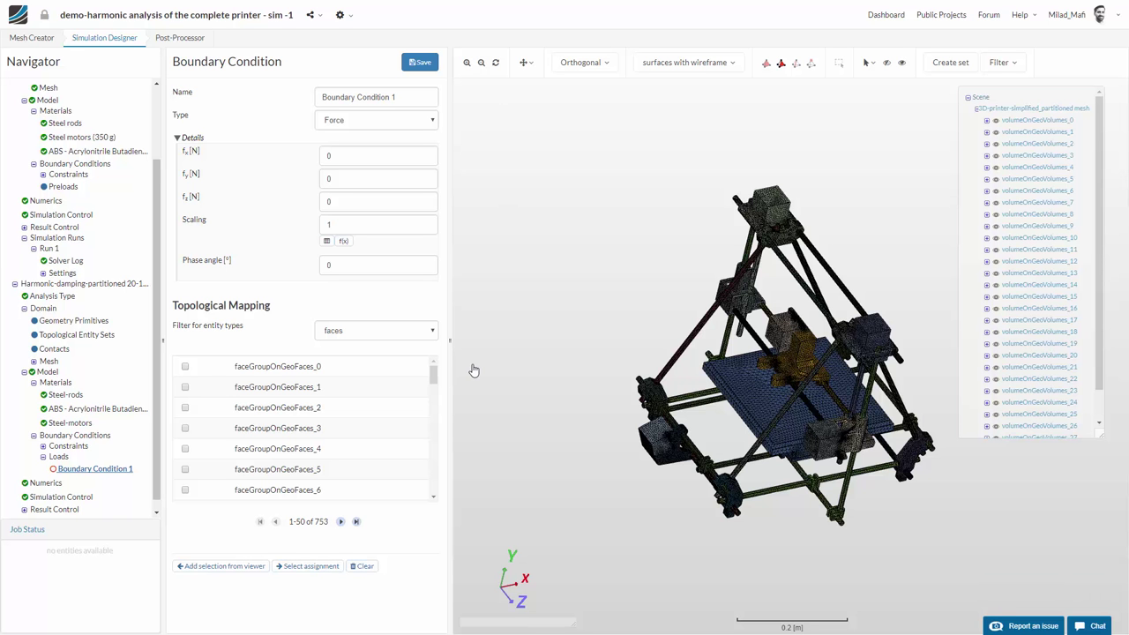
pyautogui.click(696, 63)
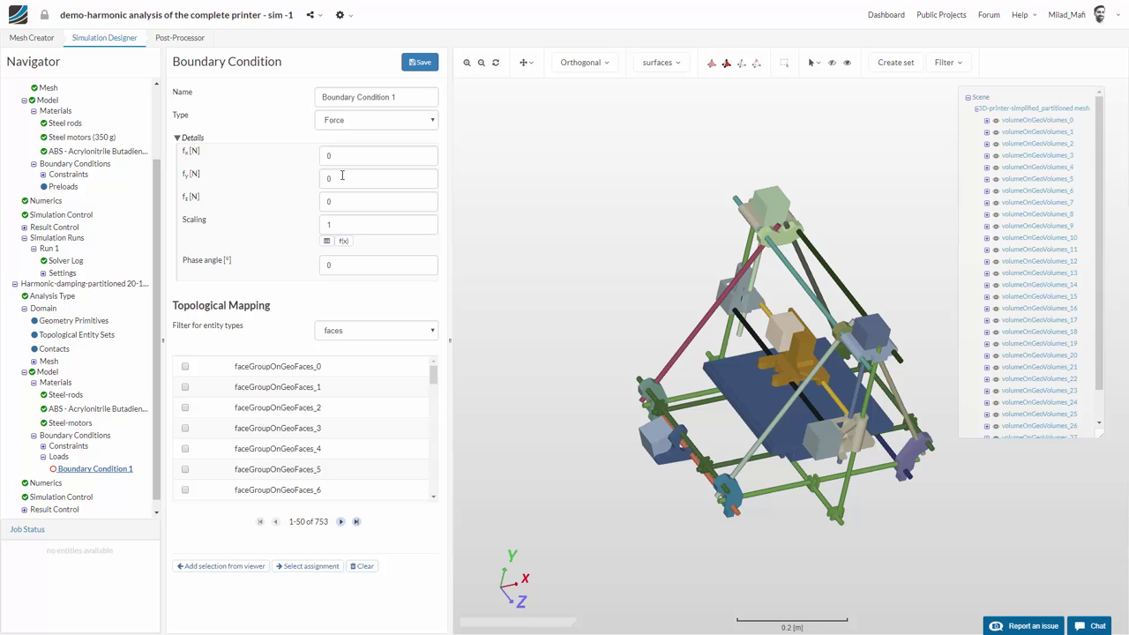
pyautogui.doubleClick(342, 176)
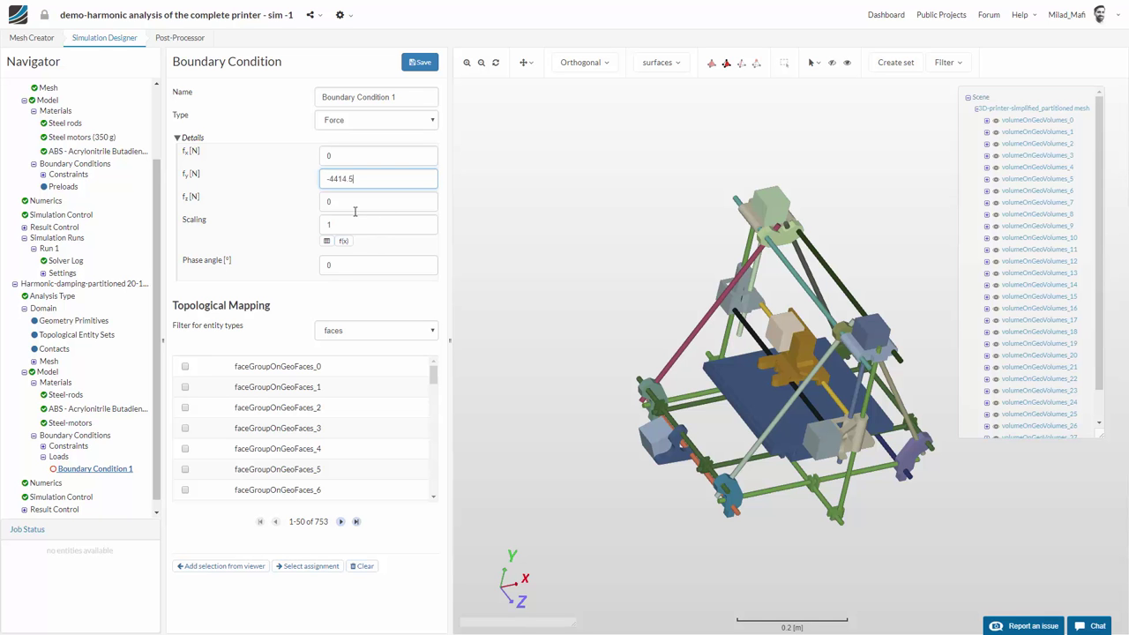
pyautogui.click(721, 514)
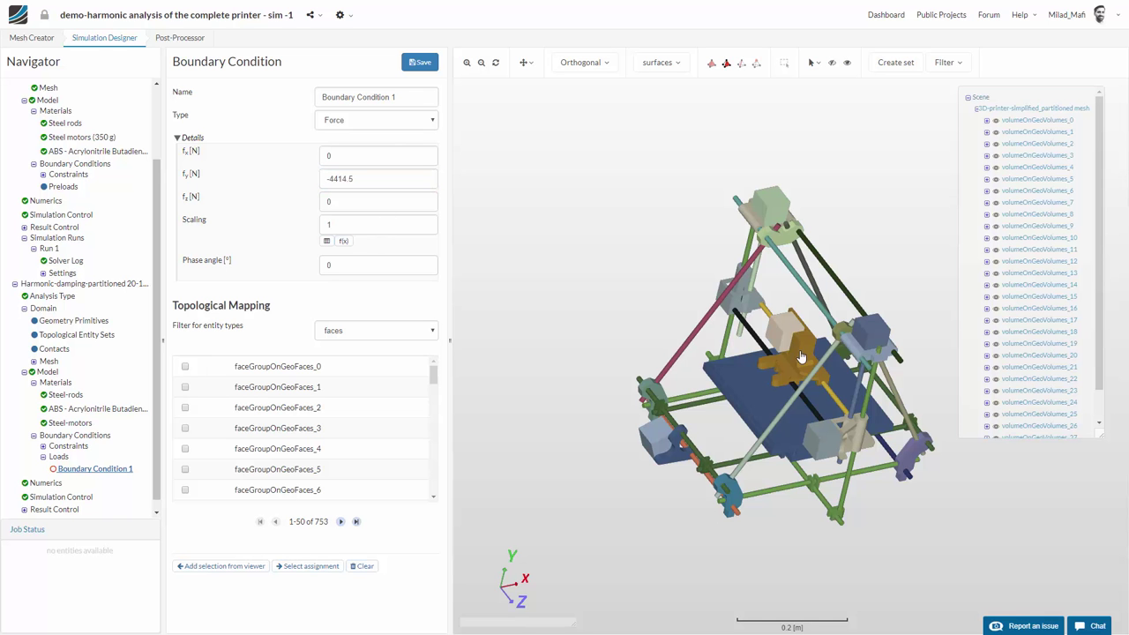
# - Examine the print head and its nozzle from below the print bed
pyautogui.scroll(2, 792, 383)
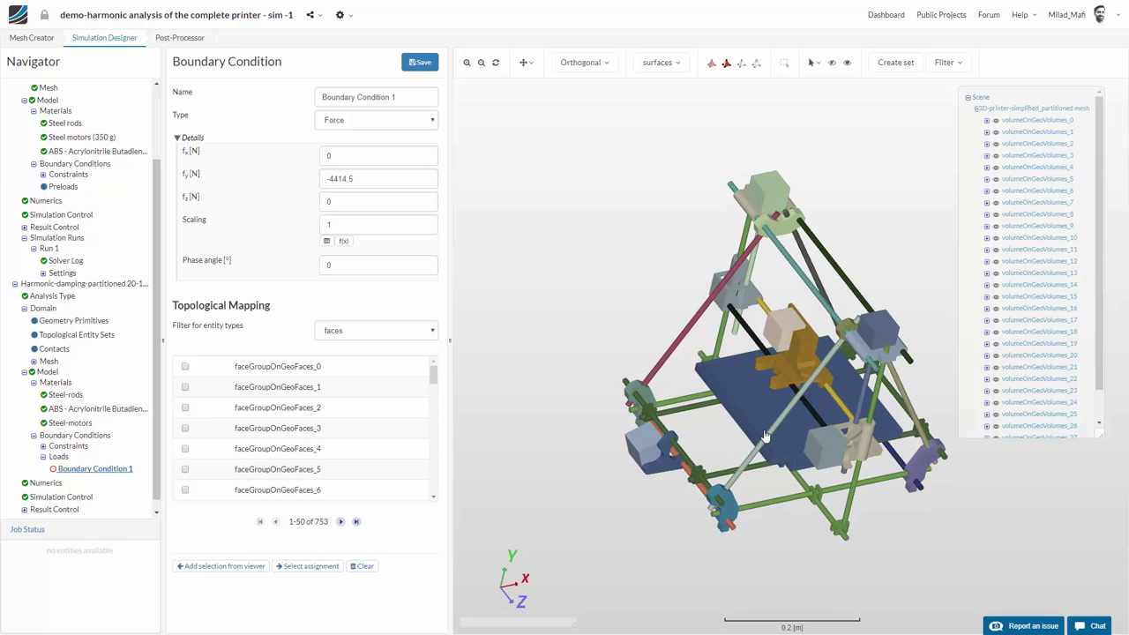
pyautogui.moveTo(714, 563); pyautogui.dragTo(765, 481)
pyautogui.scroll(4, 765, 481)
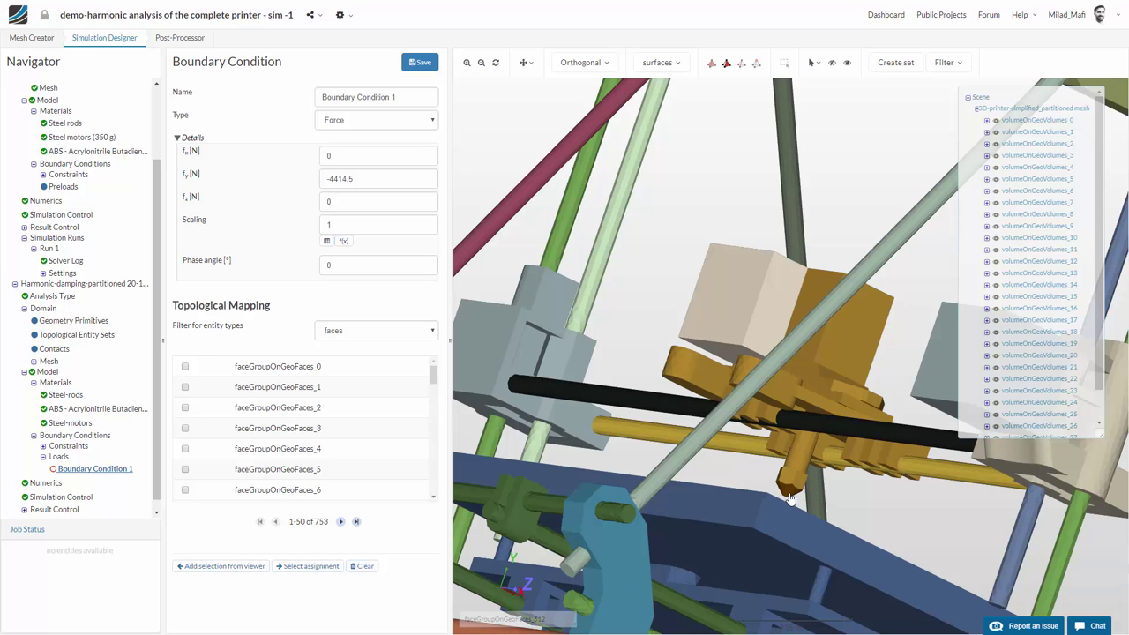
pyautogui.scroll(-3, 785, 494)
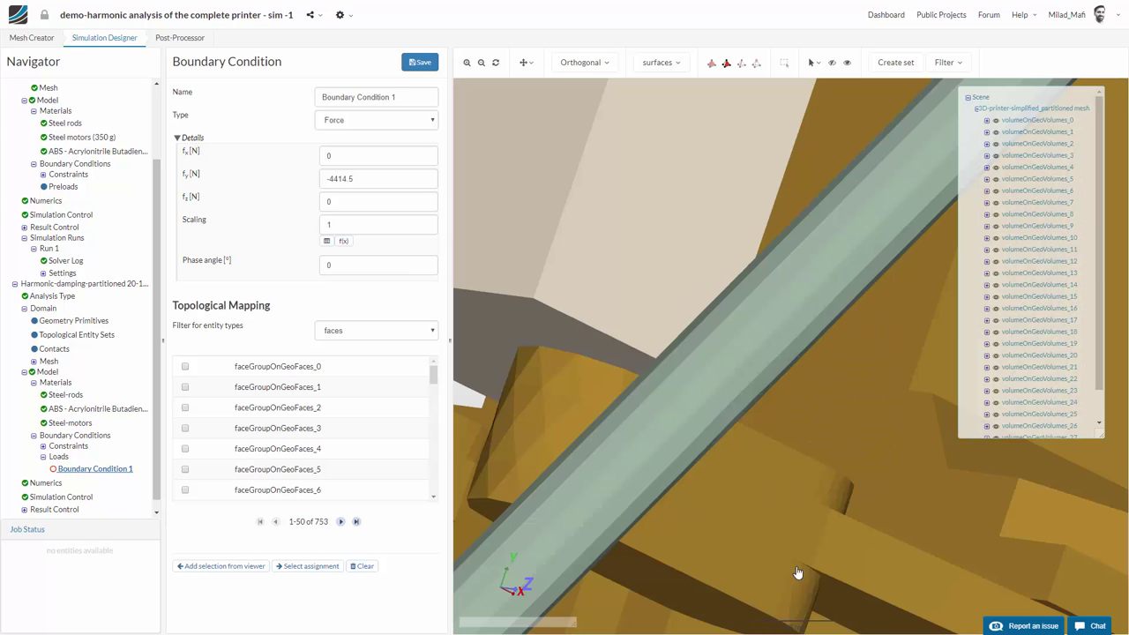
pyautogui.scroll(5, 798, 573)
pyautogui.scroll(-5, 802, 512)
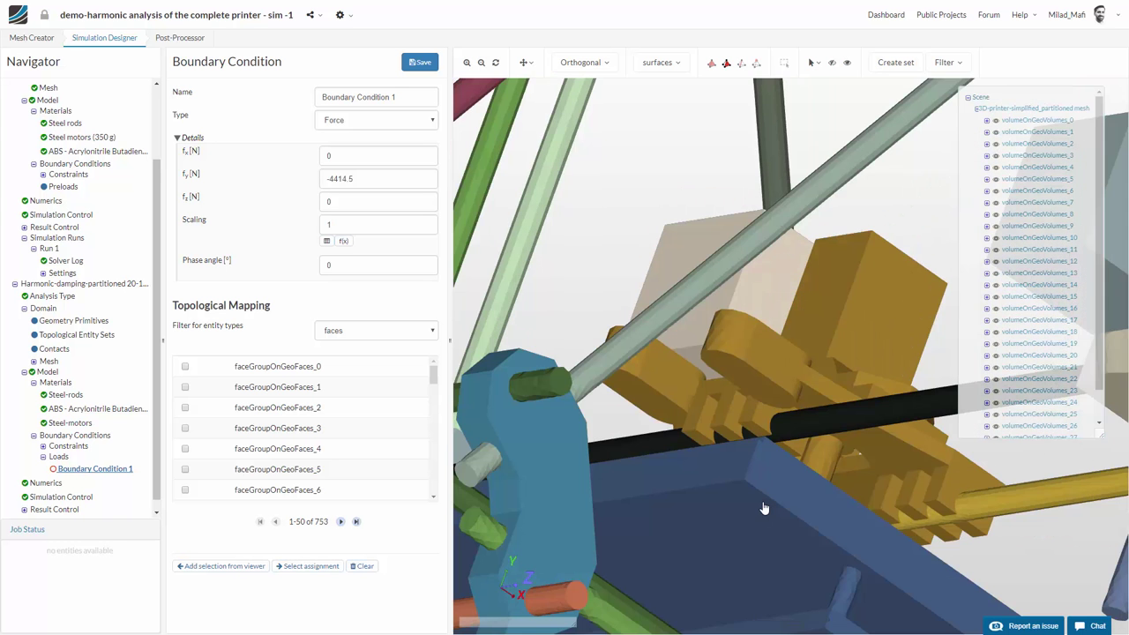
pyautogui.moveTo(764, 508); pyautogui.dragTo(727, 516)
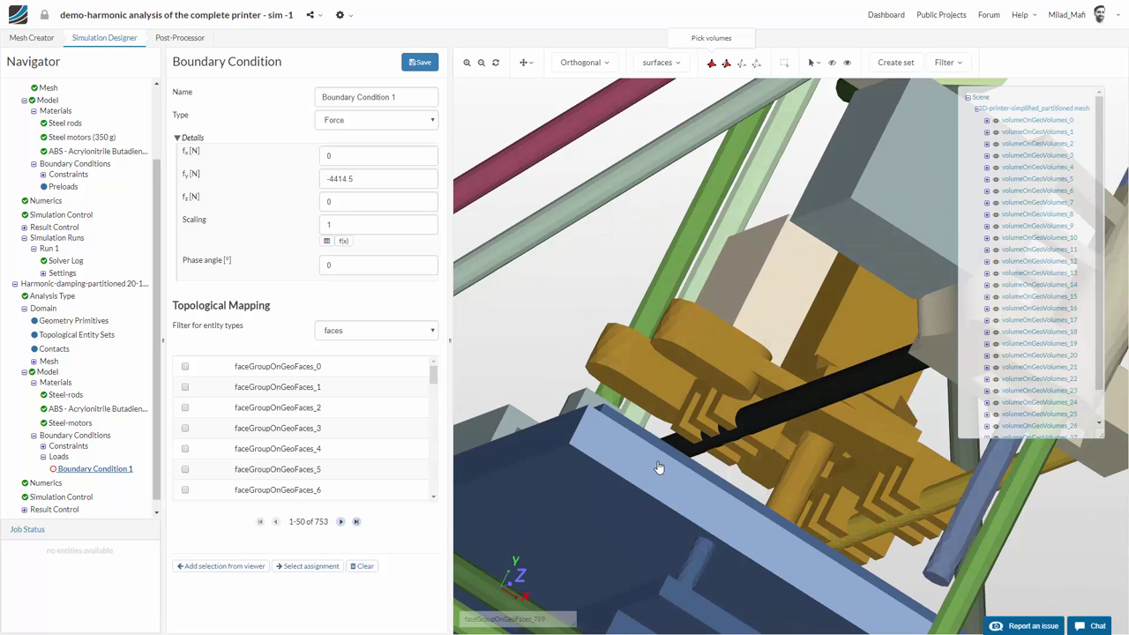
# - Select the print bed as a volume and hide it to expose the underside of the print head
pyautogui.click(642, 487)
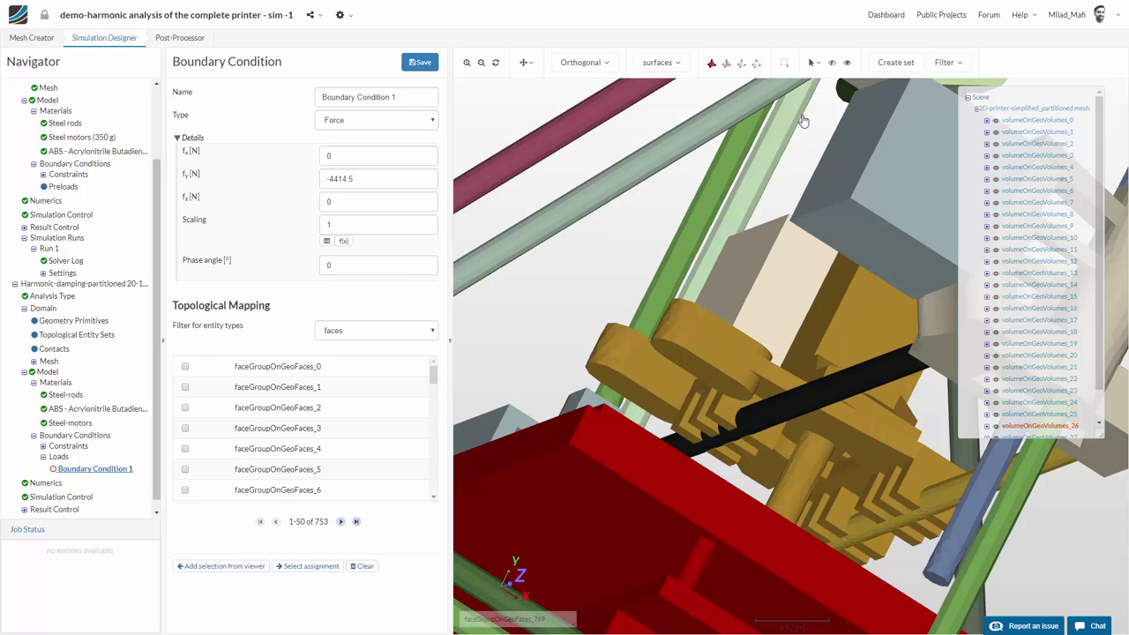
pyautogui.click(739, 69)
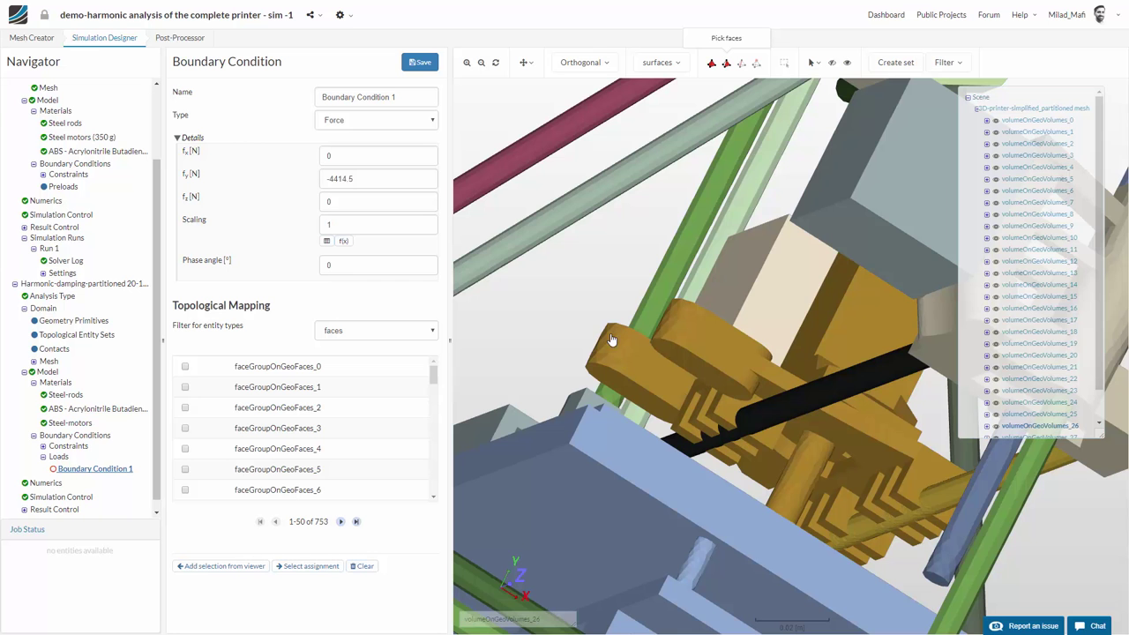
pyautogui.moveTo(619, 343); pyautogui.dragTo(879, 405)
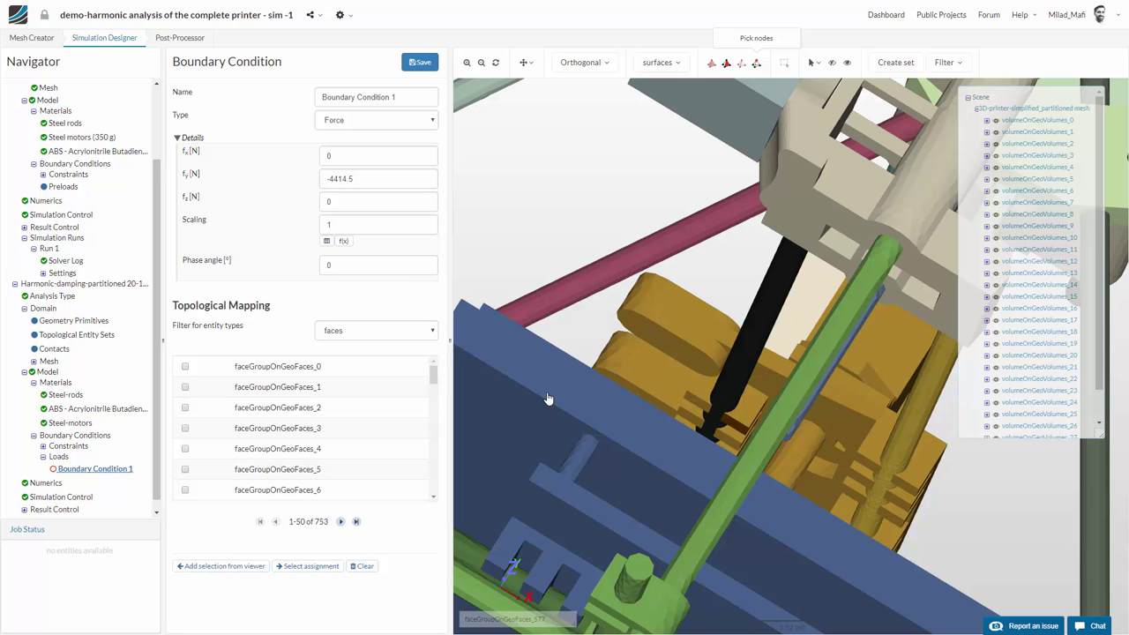
pyautogui.press('v')
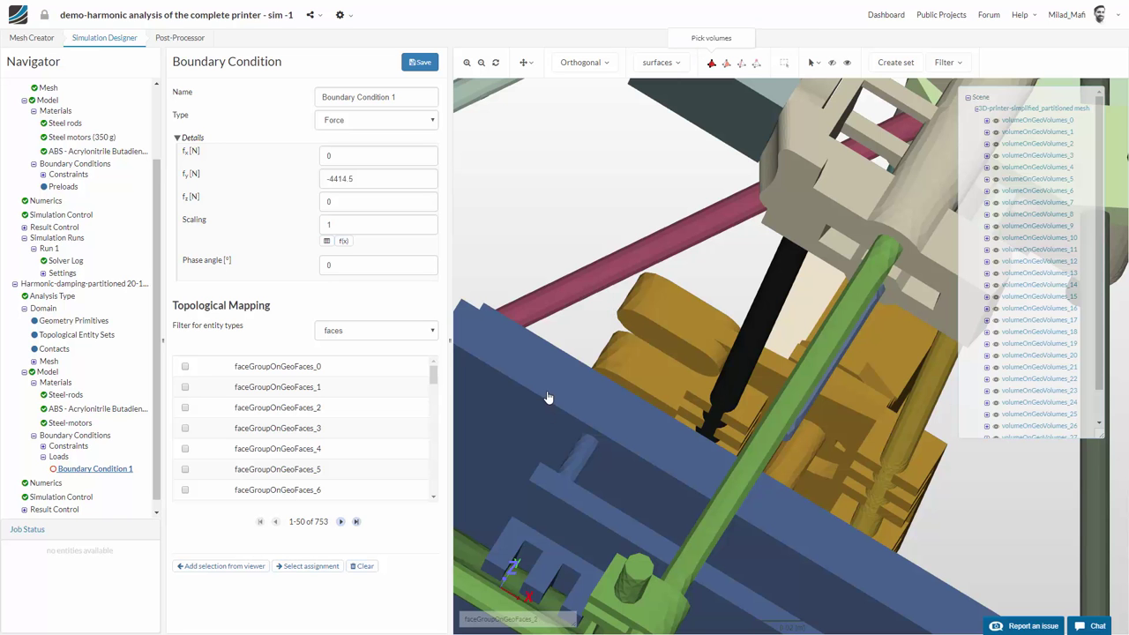
pyautogui.click(547, 399)
pyautogui.moveTo(1098, 193); pyautogui.dragTo(1098, 222)
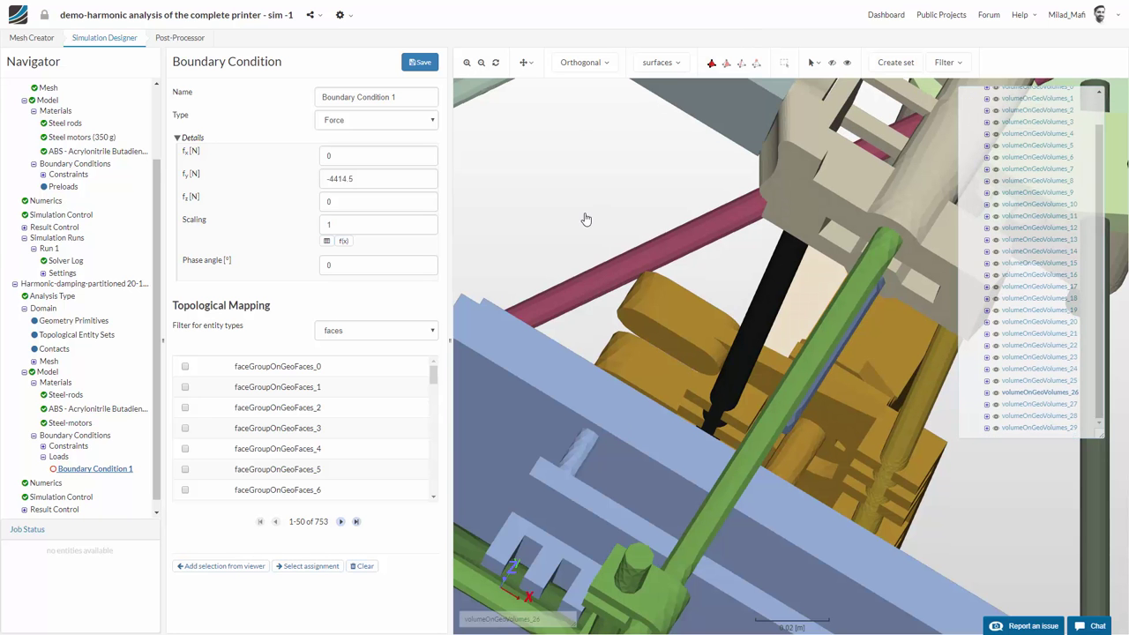
pyautogui.scroll(-5, 584, 217)
pyautogui.scroll(-2, 711, 376)
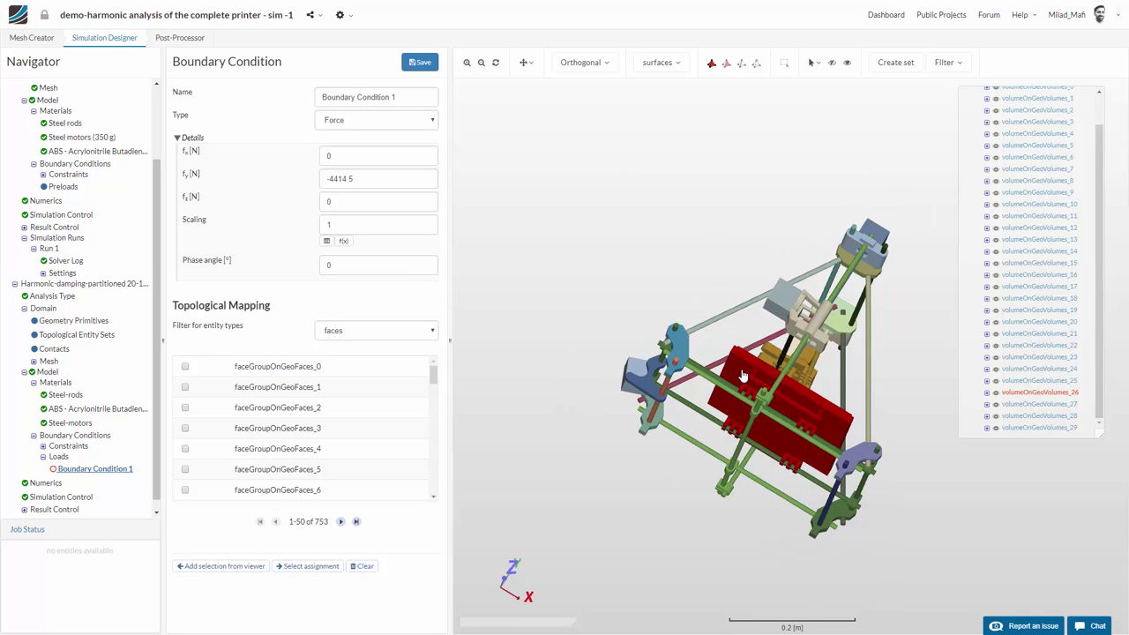
pyautogui.click(820, 68)
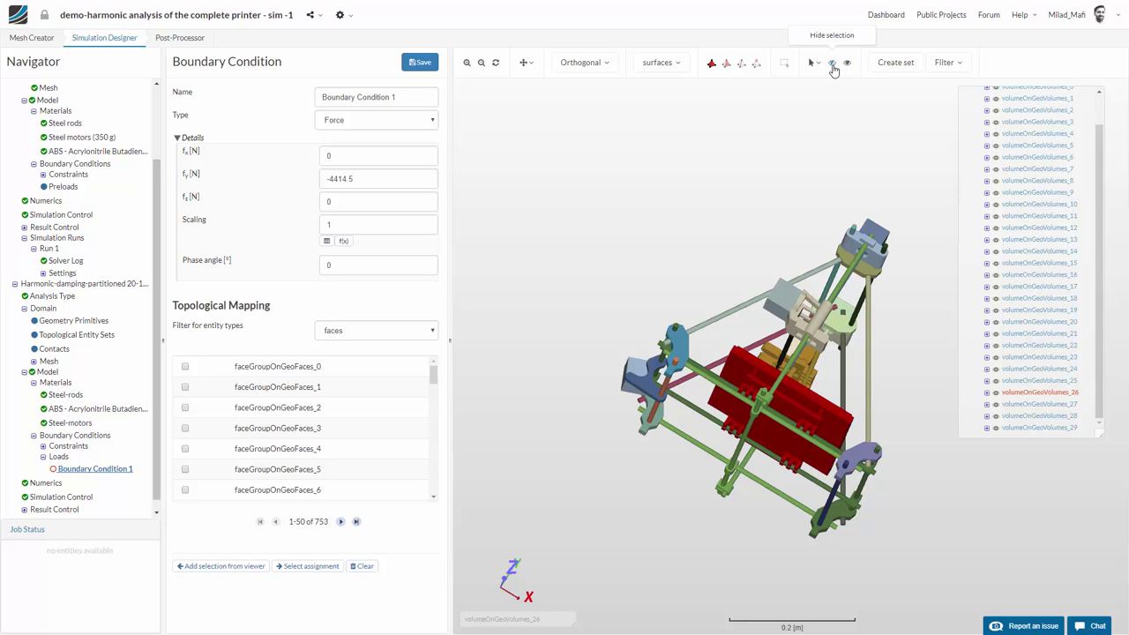
pyautogui.click(832, 69)
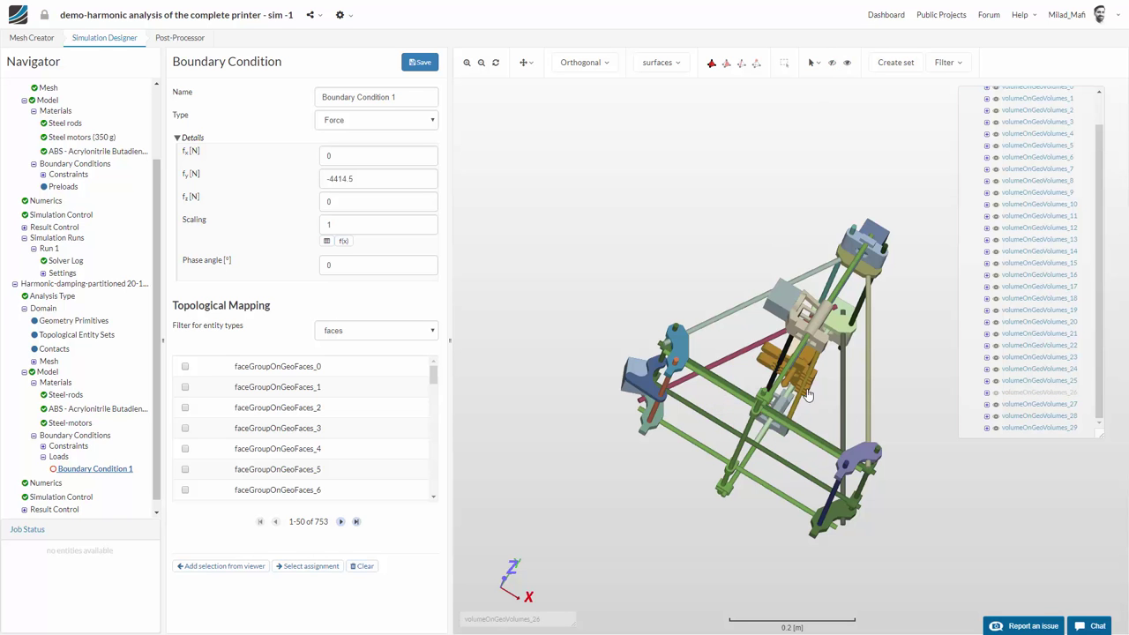
# - Try picking the small nozzle tip face on the underside of the print head
pyautogui.scroll(1, 808, 395)
pyautogui.scroll(1, 838, 321)
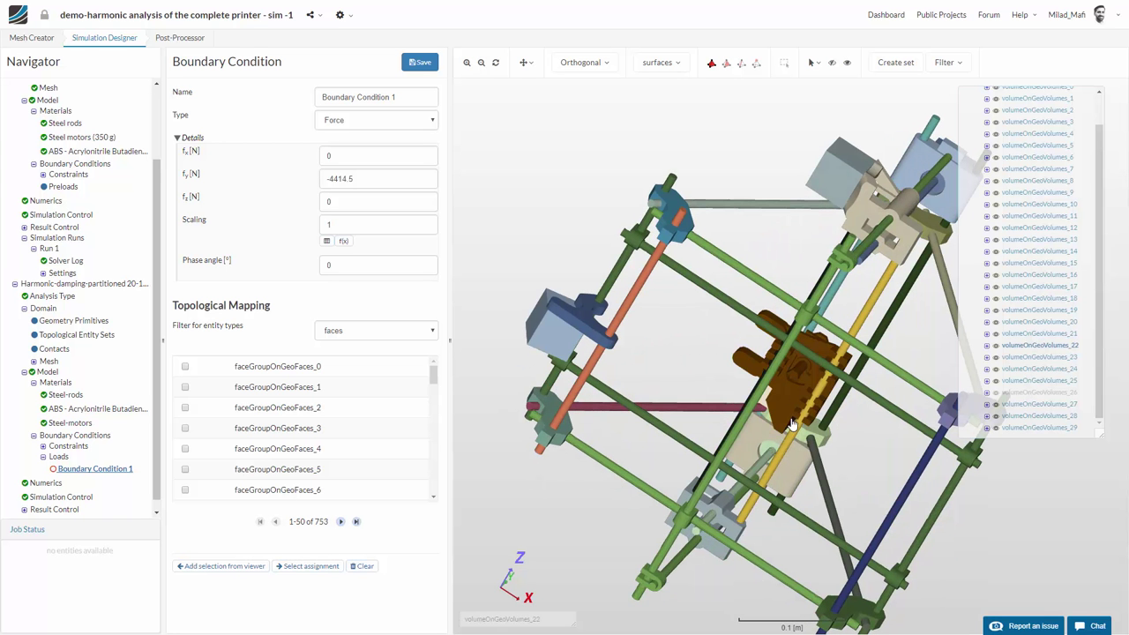
pyautogui.scroll(1, 795, 476)
pyautogui.scroll(1, 805, 373)
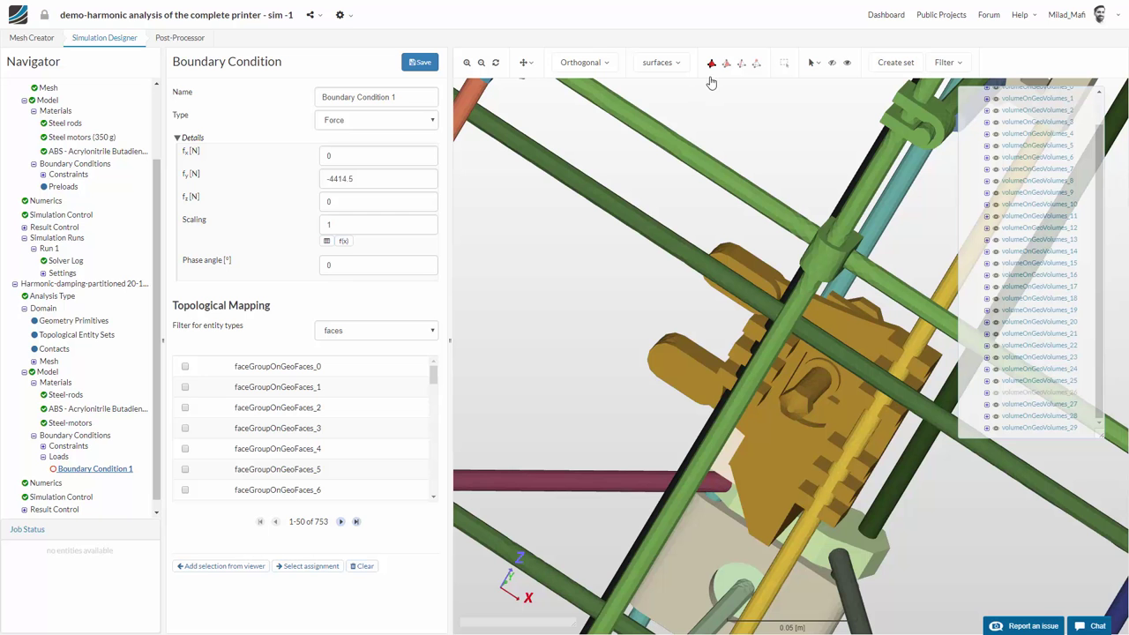
pyautogui.click(790, 409)
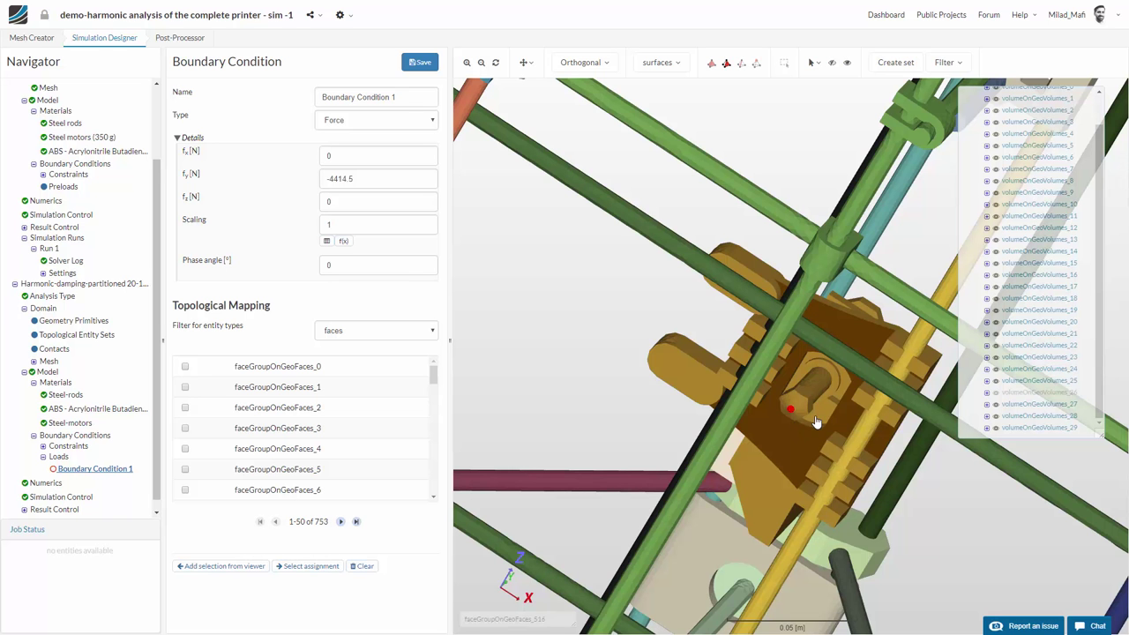
pyautogui.click(789, 409)
pyautogui.click(790, 413)
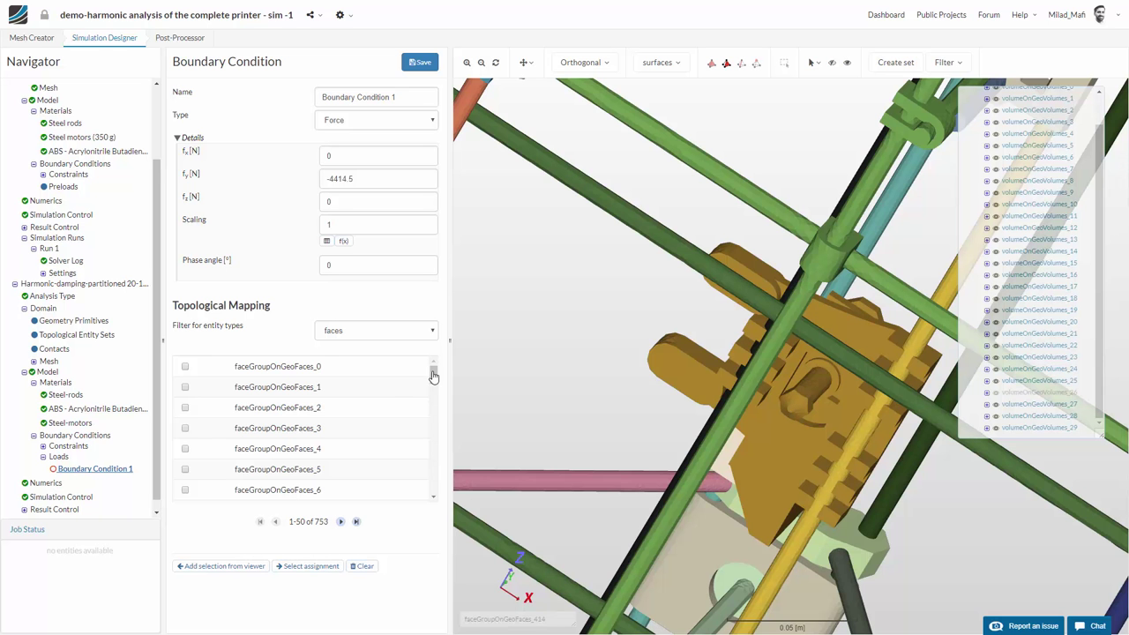
# - Select the print head as a volume and expand its face groups in the scene tree to look through them
pyautogui.scroll(-10, 434, 382)
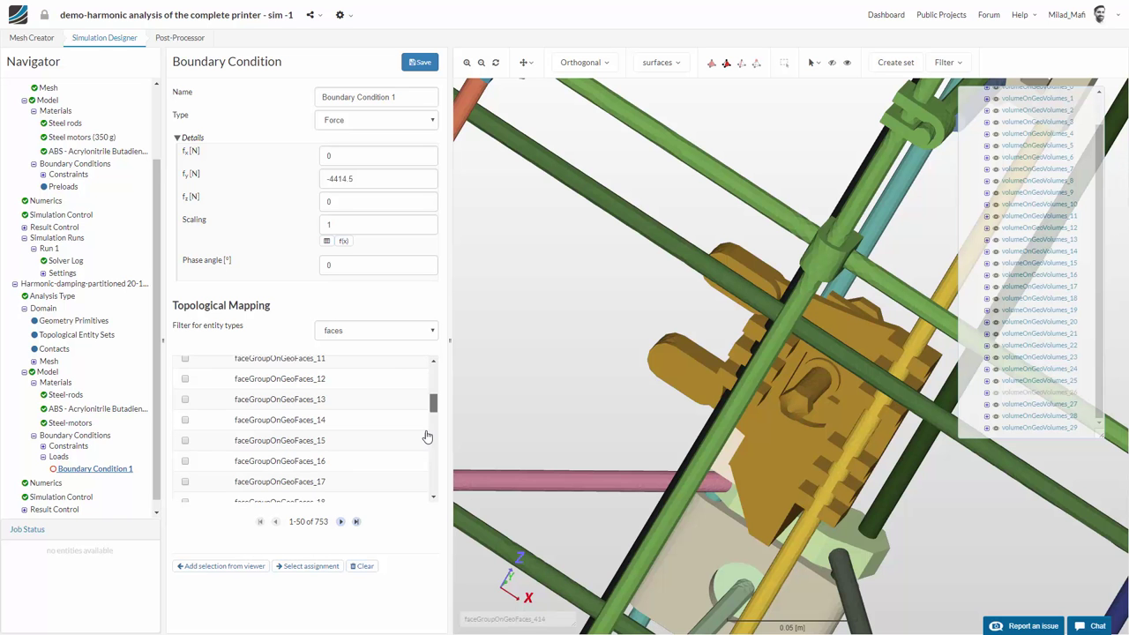
pyautogui.click(356, 522)
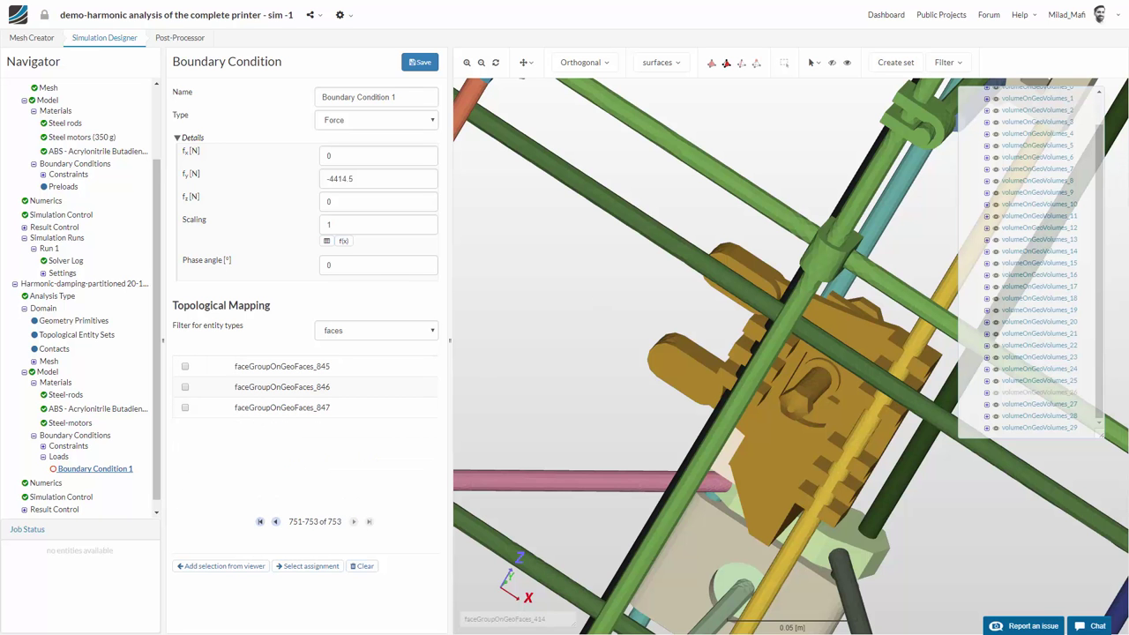
pyautogui.click(712, 62)
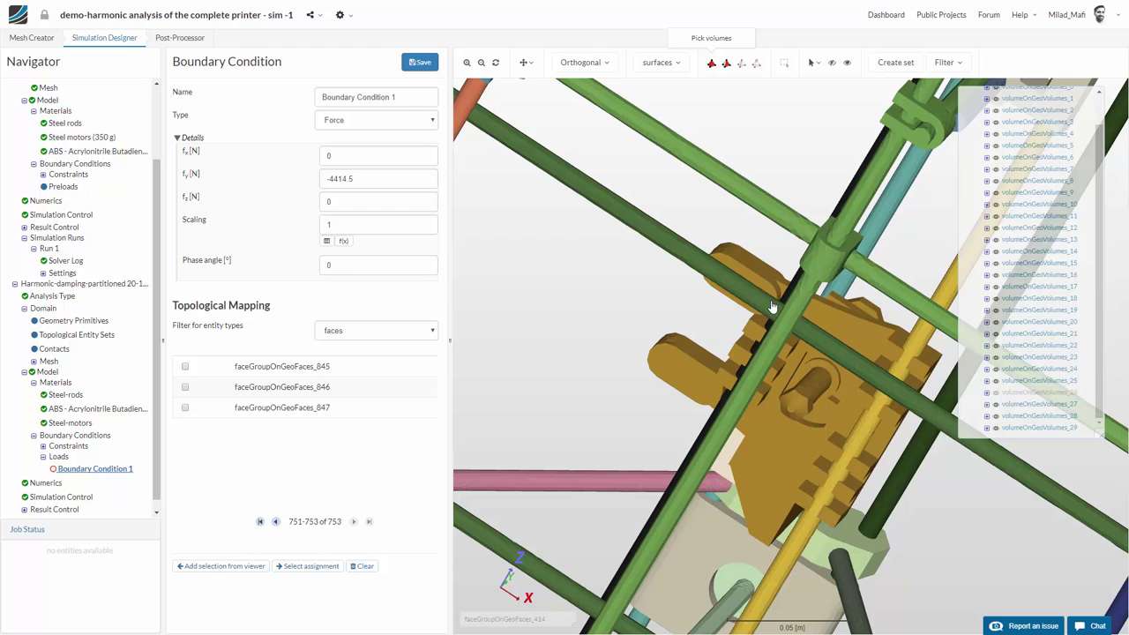
pyautogui.click(712, 64)
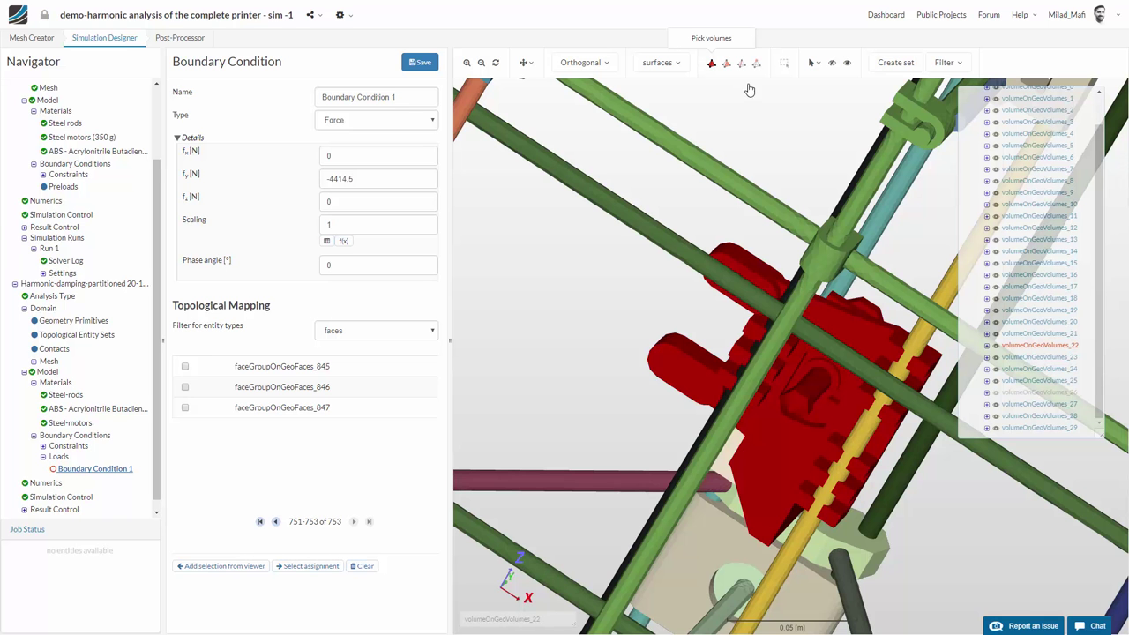
pyautogui.click(987, 346)
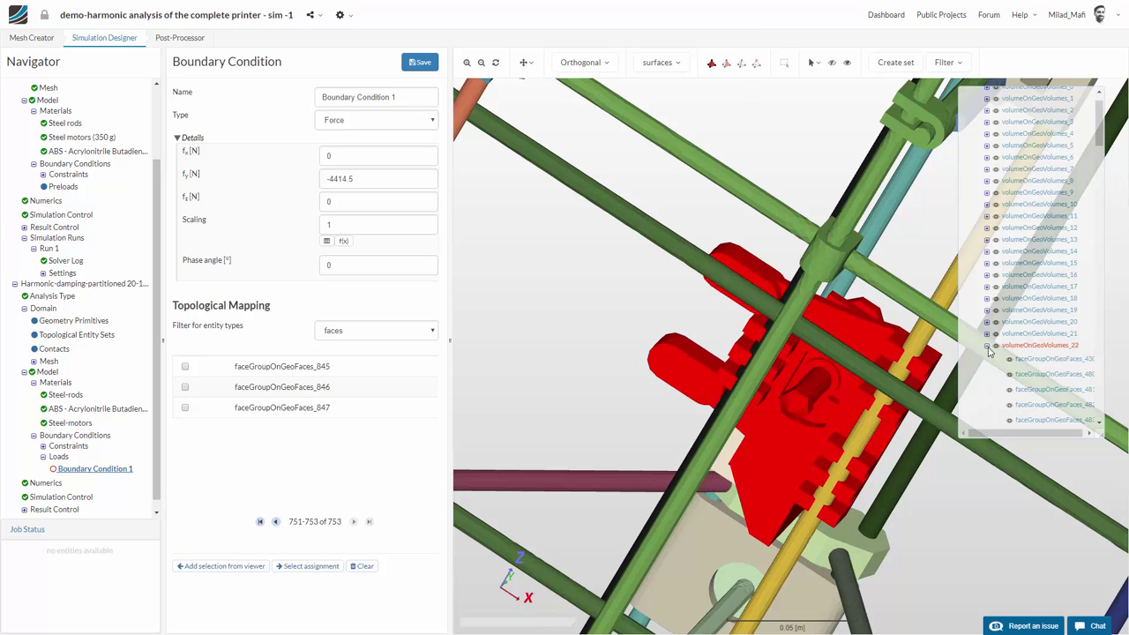
pyautogui.moveTo(1040, 432); pyautogui.dragTo(1043, 432)
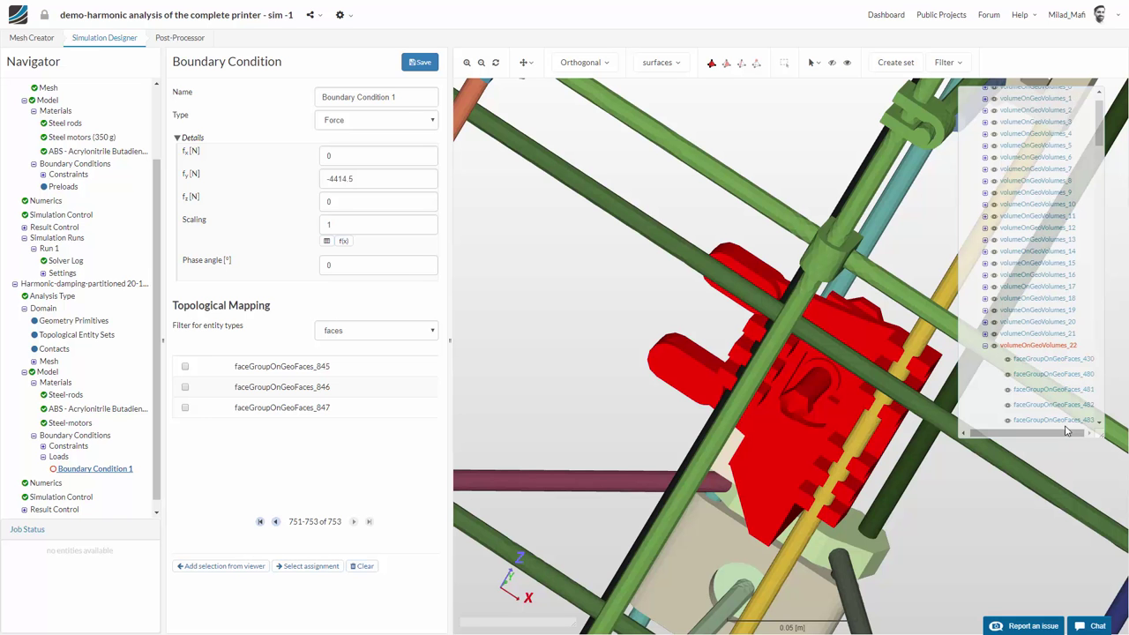
pyautogui.moveTo(1102, 185); pyautogui.dragTo(1092, 380)
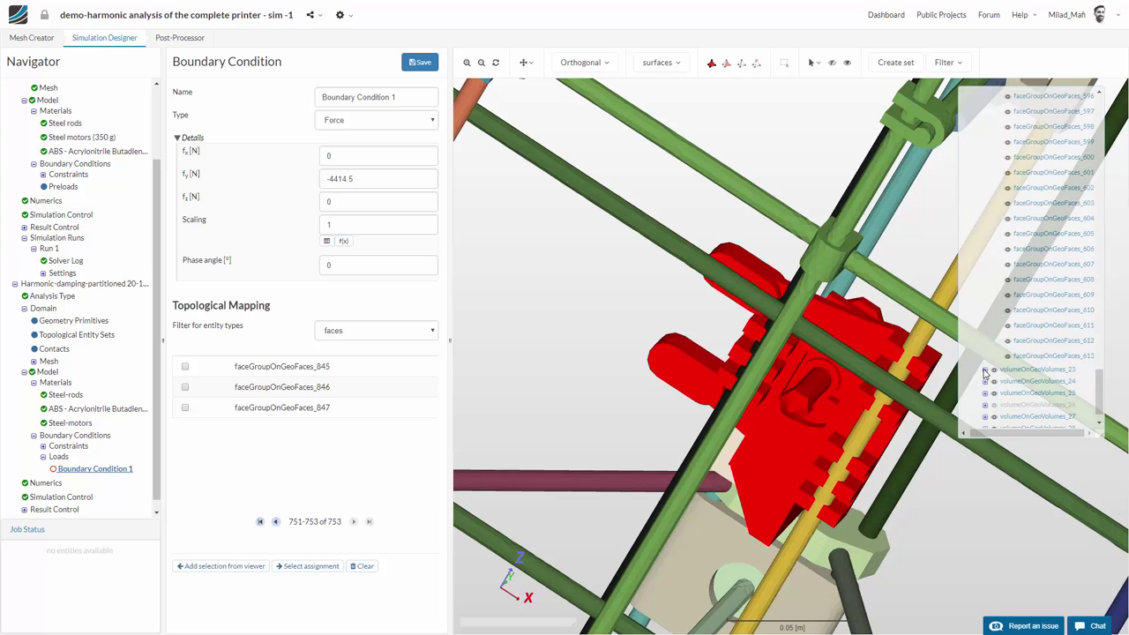
# - Expand and look through the face groups of volumeOnGeoVolumes_23 and volumeOnGeoVolumes_24 in the scene tree
pyautogui.click(984, 370)
pyautogui.scroll(-5, 1099, 361)
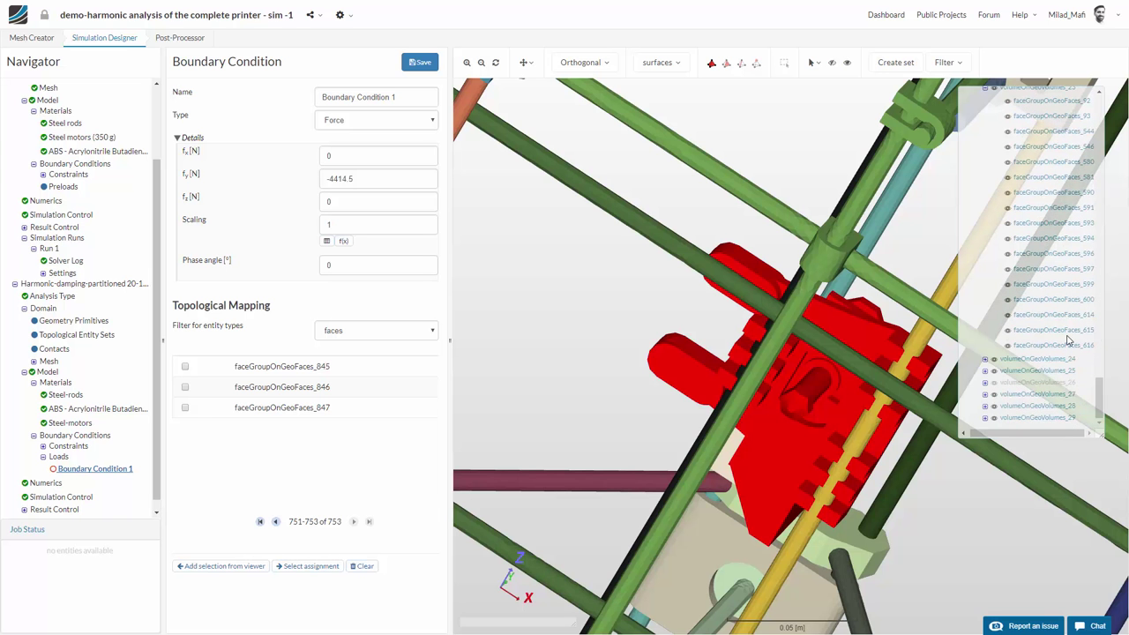
pyautogui.click(985, 360)
pyautogui.scroll(-4, 1099, 390)
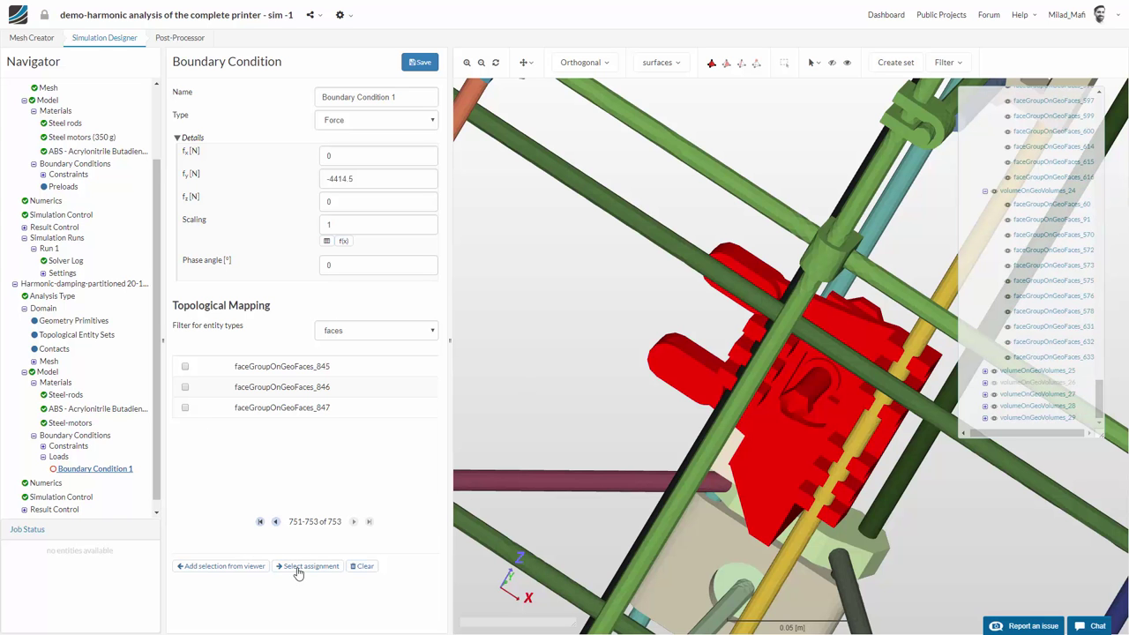
# - Page back and forth through the force's assignable face groups, ending on the last page of the list
pyautogui.click(275, 521)
pyautogui.click(275, 521)
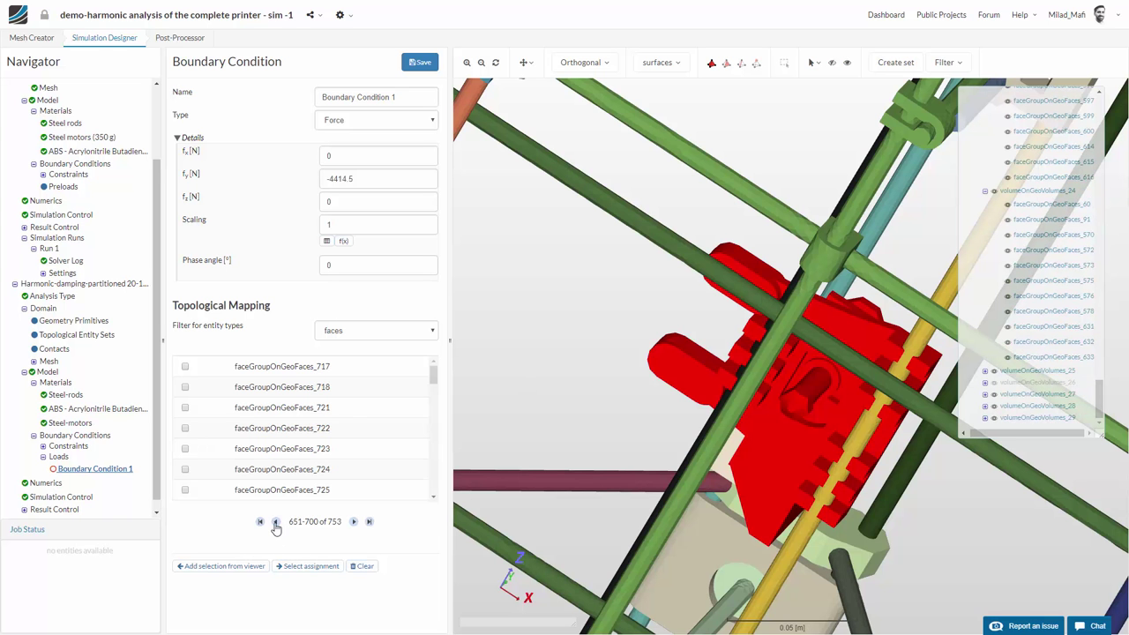
pyautogui.click(275, 521)
pyautogui.click(275, 521)
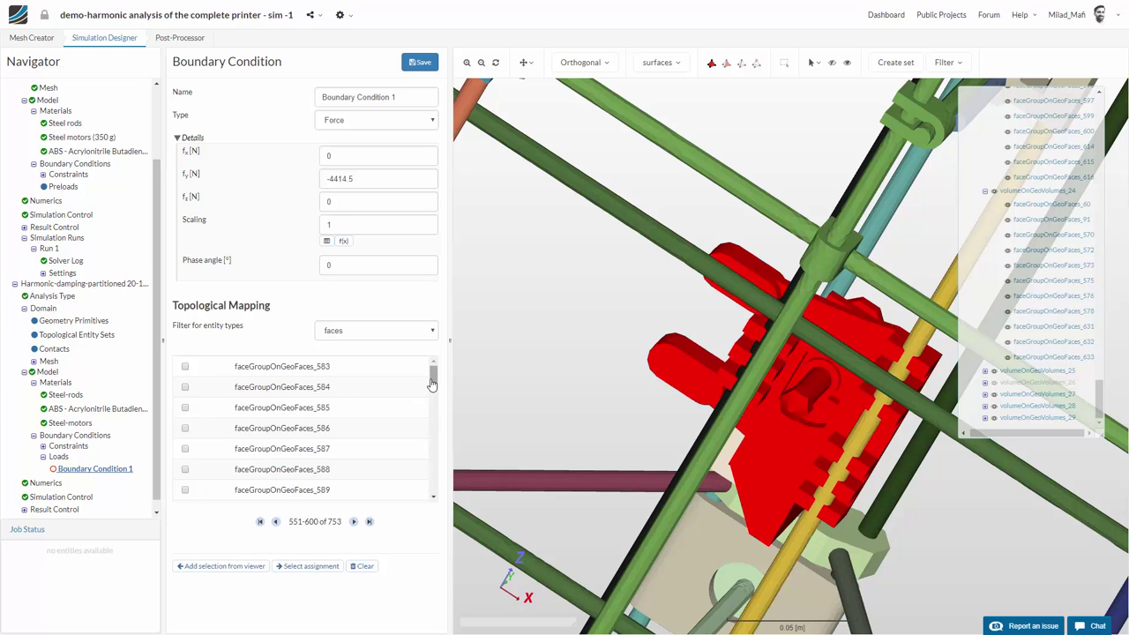
pyautogui.moveTo(432, 381); pyautogui.dragTo(433, 525)
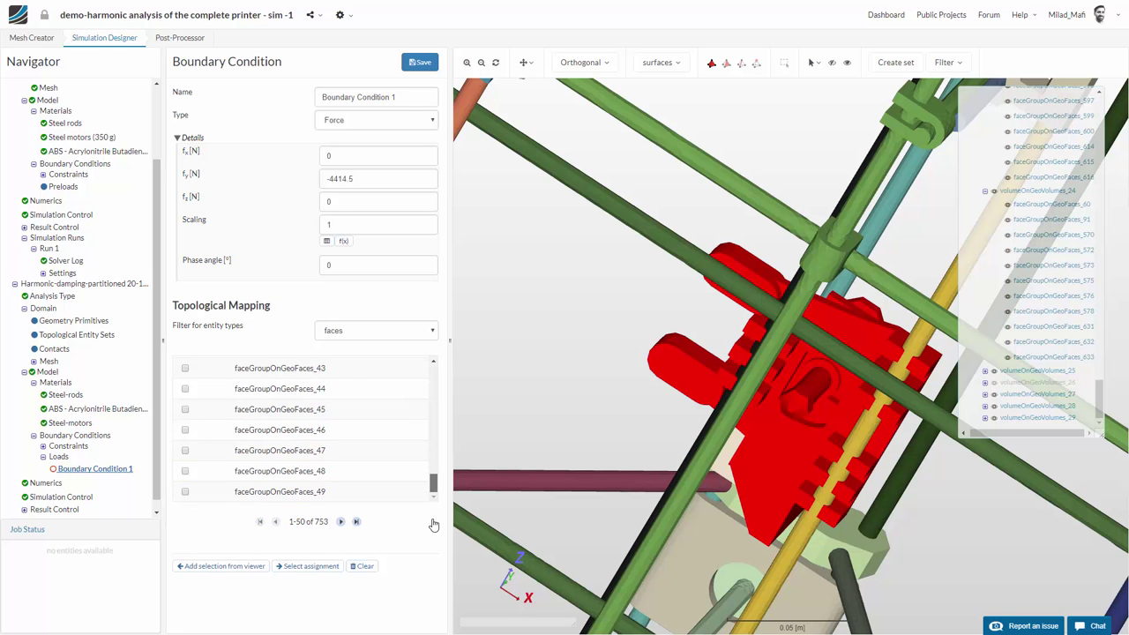
pyautogui.click(341, 524)
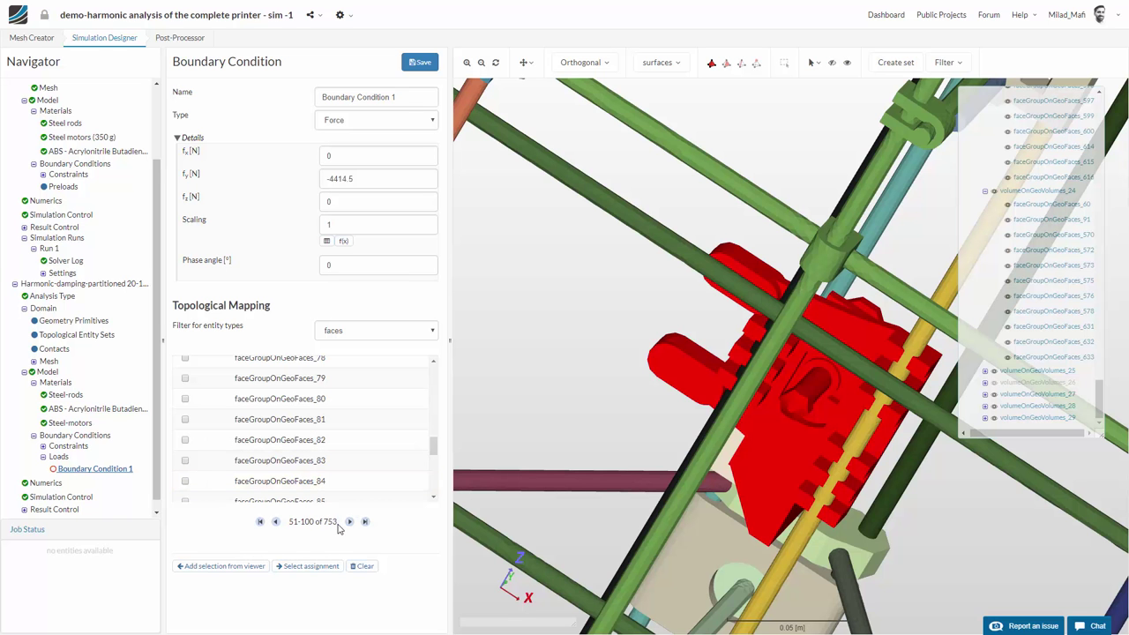
pyautogui.doubleClick(345, 526)
pyautogui.click(349, 523)
pyautogui.click(350, 522)
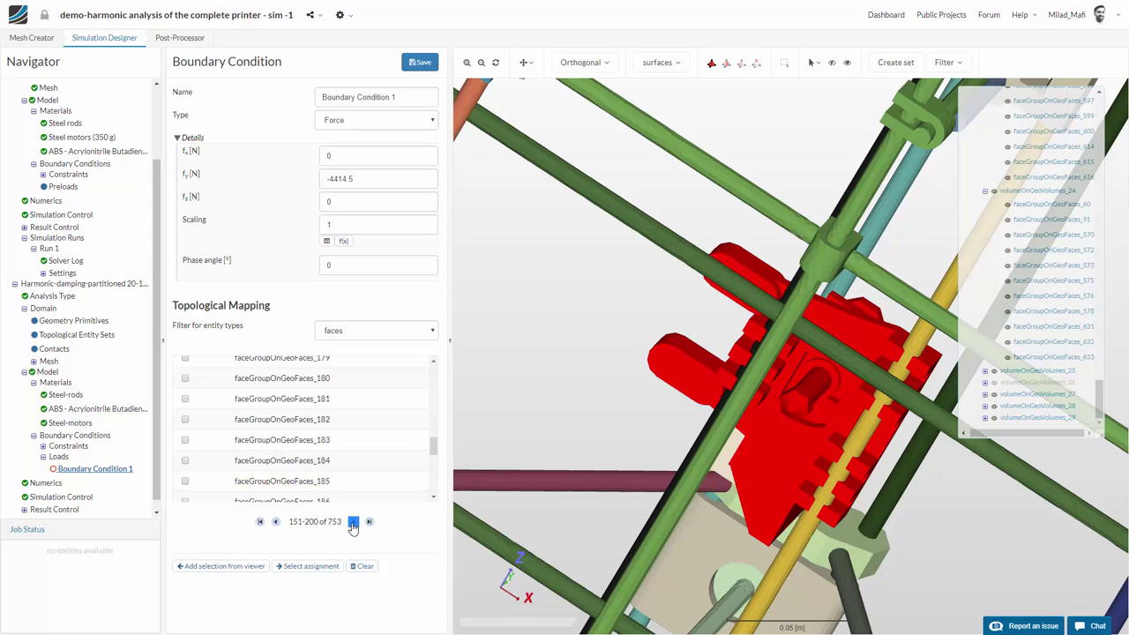
pyautogui.click(352, 523)
pyautogui.click(353, 523)
pyautogui.click(353, 523)
pyautogui.click(352, 523)
pyautogui.click(353, 523)
pyautogui.click(353, 523)
pyautogui.click(352, 523)
pyautogui.click(353, 522)
pyautogui.click(353, 523)
pyautogui.click(352, 523)
pyautogui.click(353, 523)
pyautogui.click(353, 523)
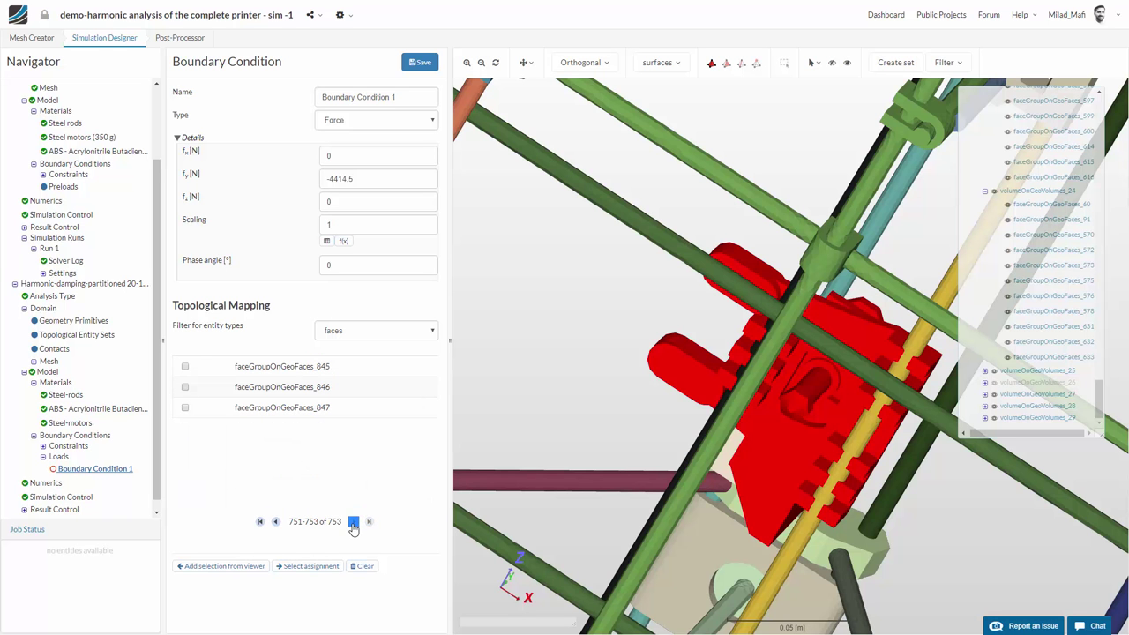
# - Add faceGroupOnGeoFaces_653 to the force's assigned faces, save the boundary condition and show the assignment in the viewer
pyautogui.click(276, 522)
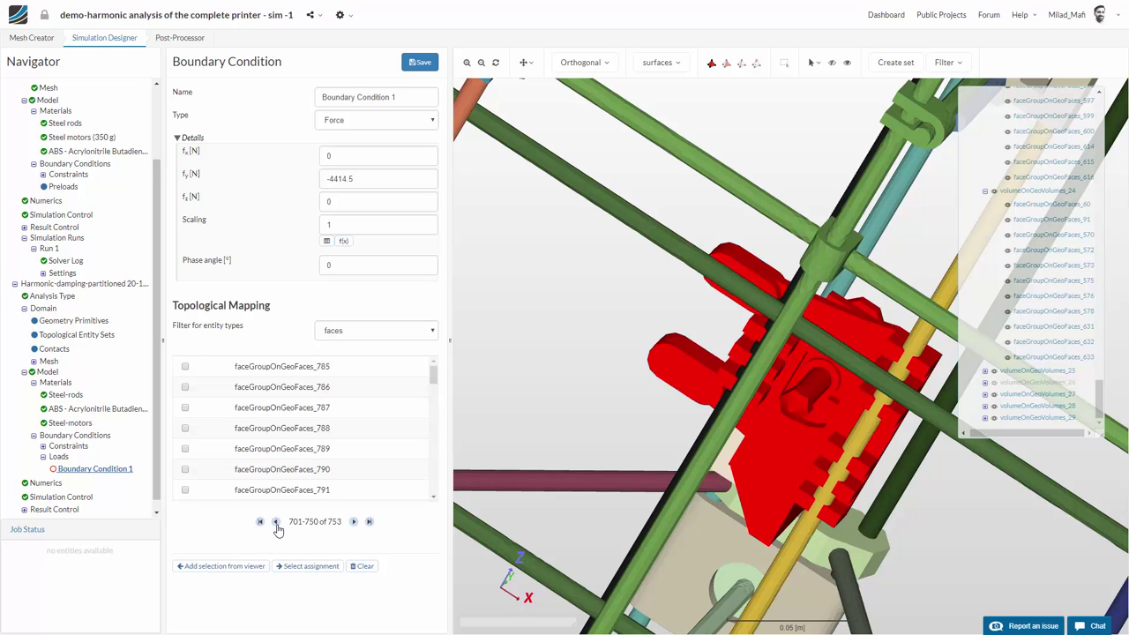
pyautogui.click(276, 522)
pyautogui.click(276, 521)
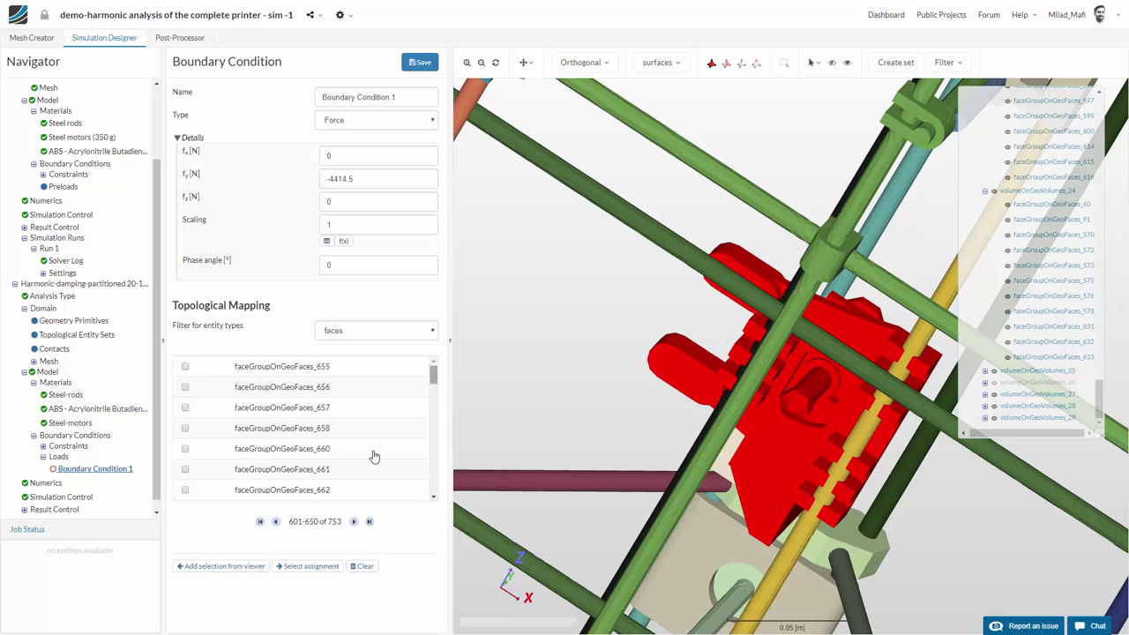
pyautogui.click(280, 522)
pyautogui.moveTo(433, 375); pyautogui.dragTo(432, 492)
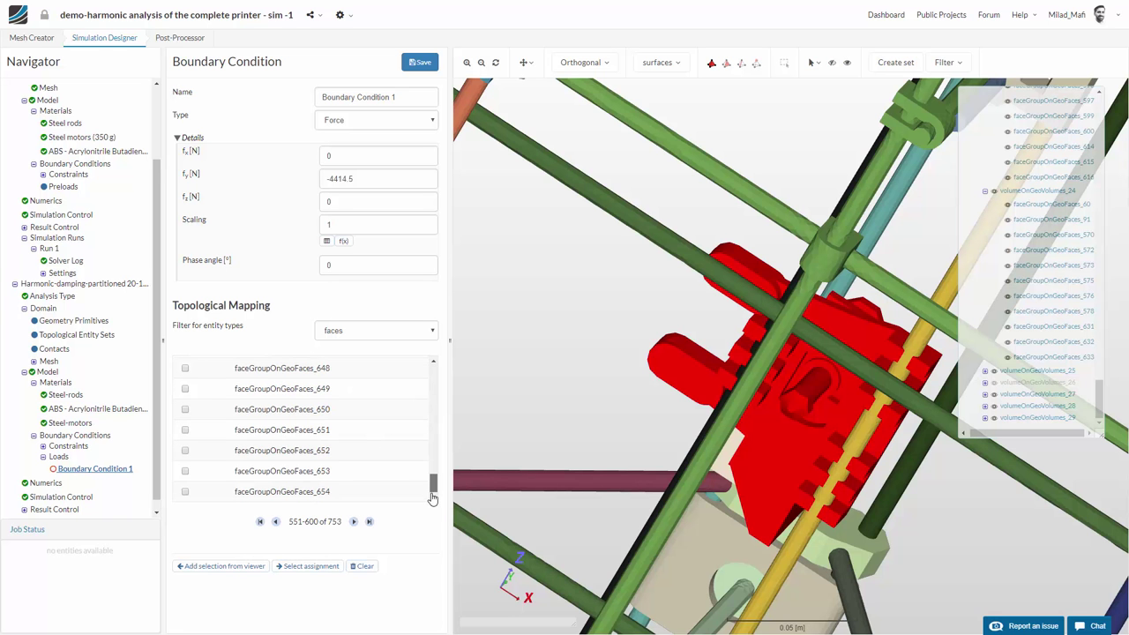
pyautogui.click(185, 472)
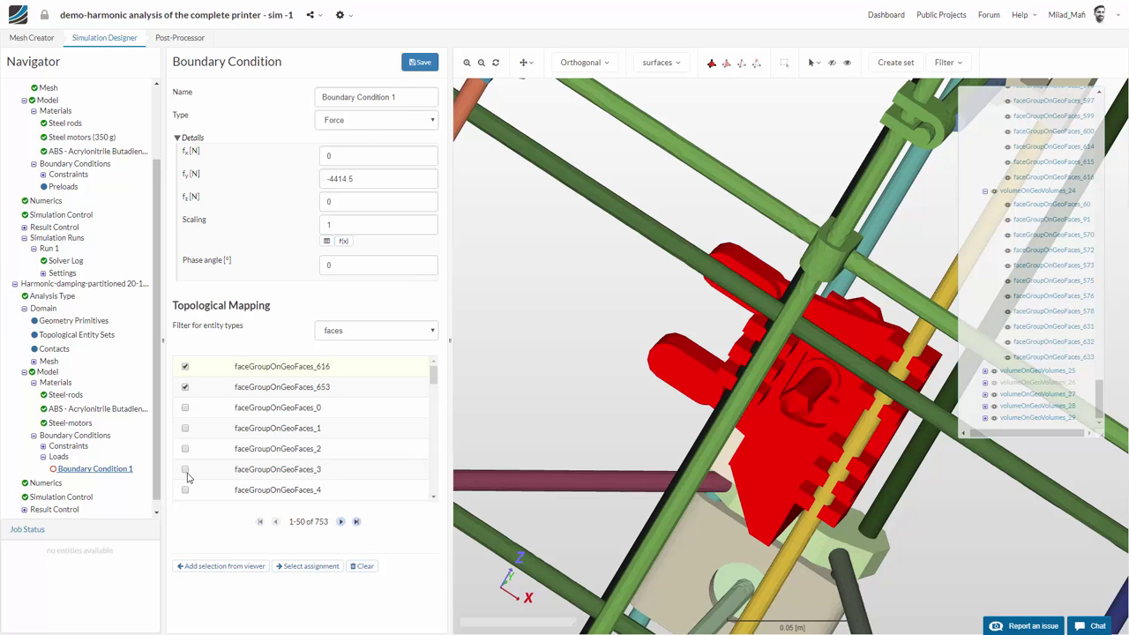
pyautogui.click(423, 58)
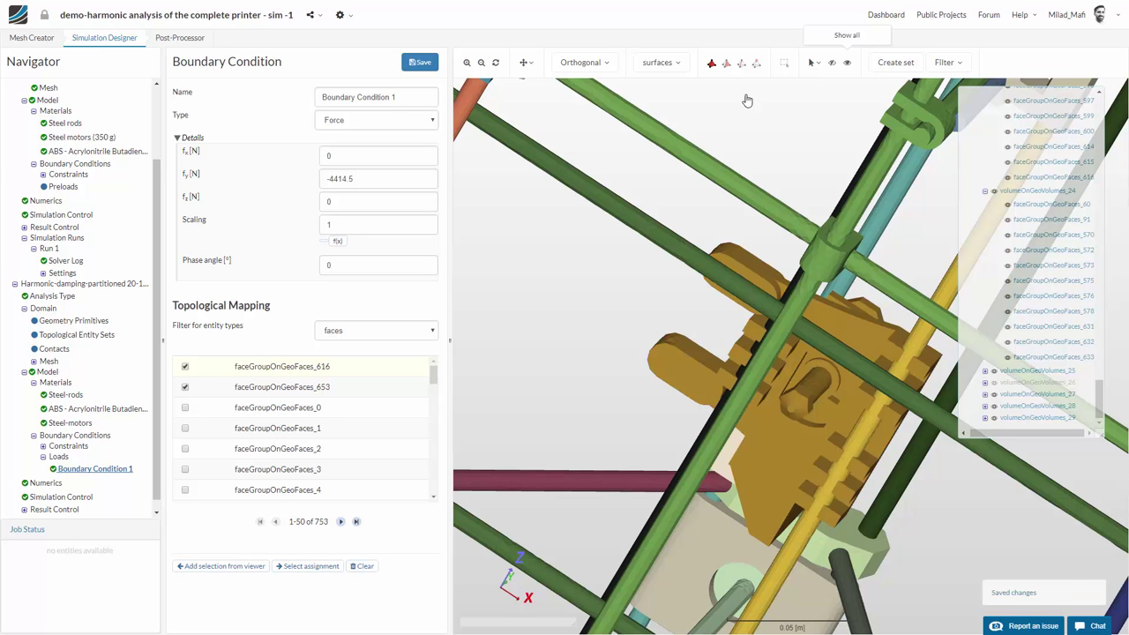
pyautogui.click(310, 566)
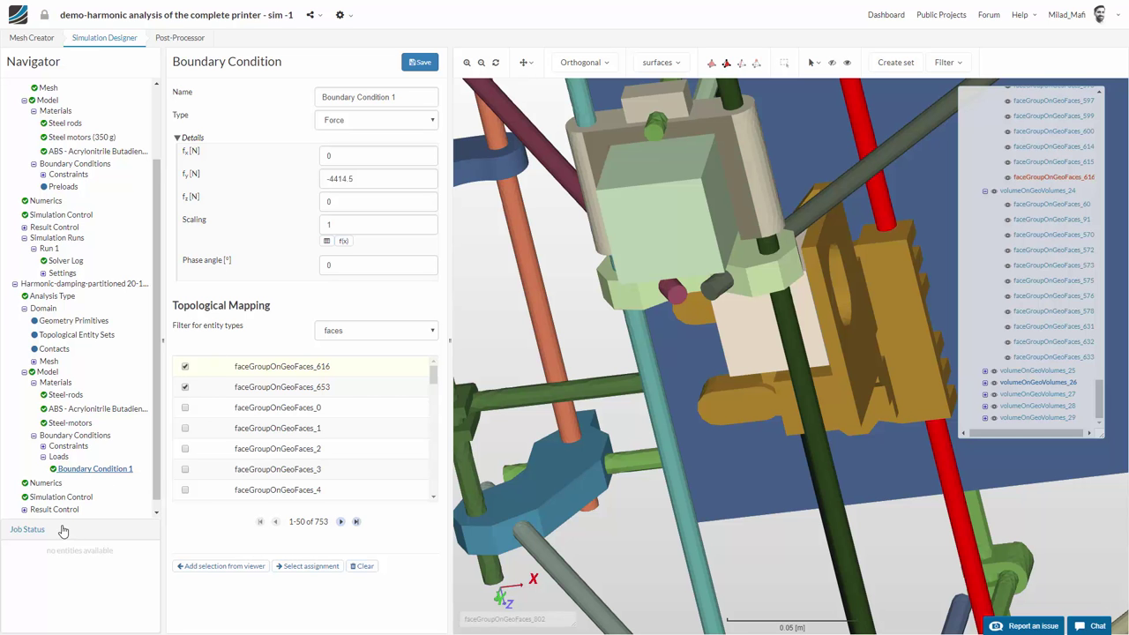
# - Open the harmonic simulation's Simulation Control and examine its excitation frequency range, stepping and runtime settings
pyautogui.scroll(-1, 106, 493)
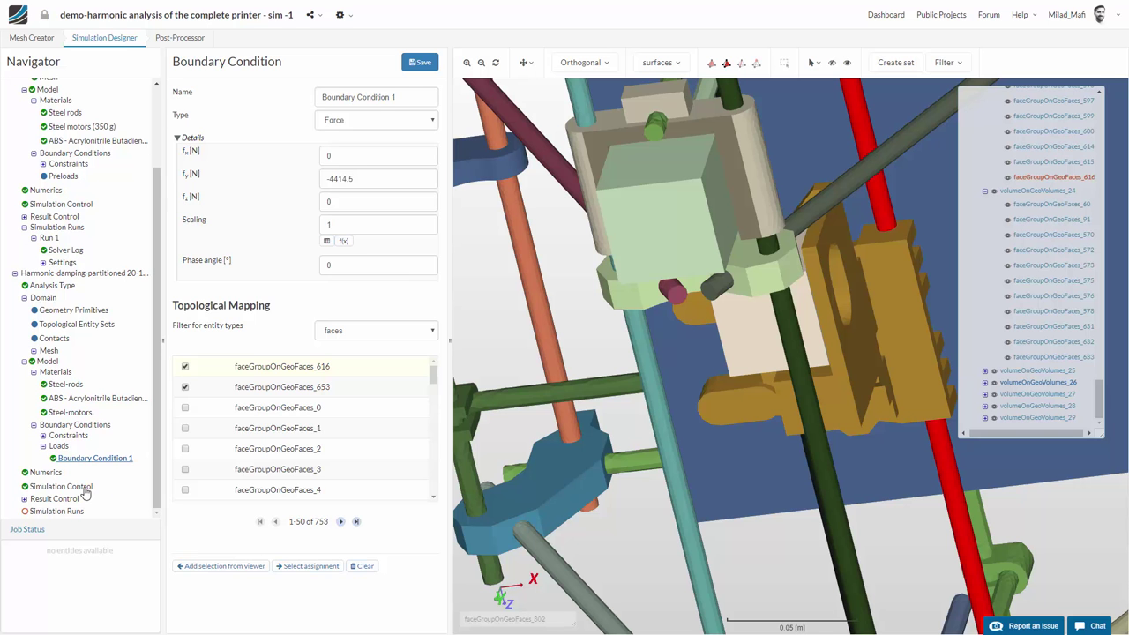
pyautogui.click(85, 490)
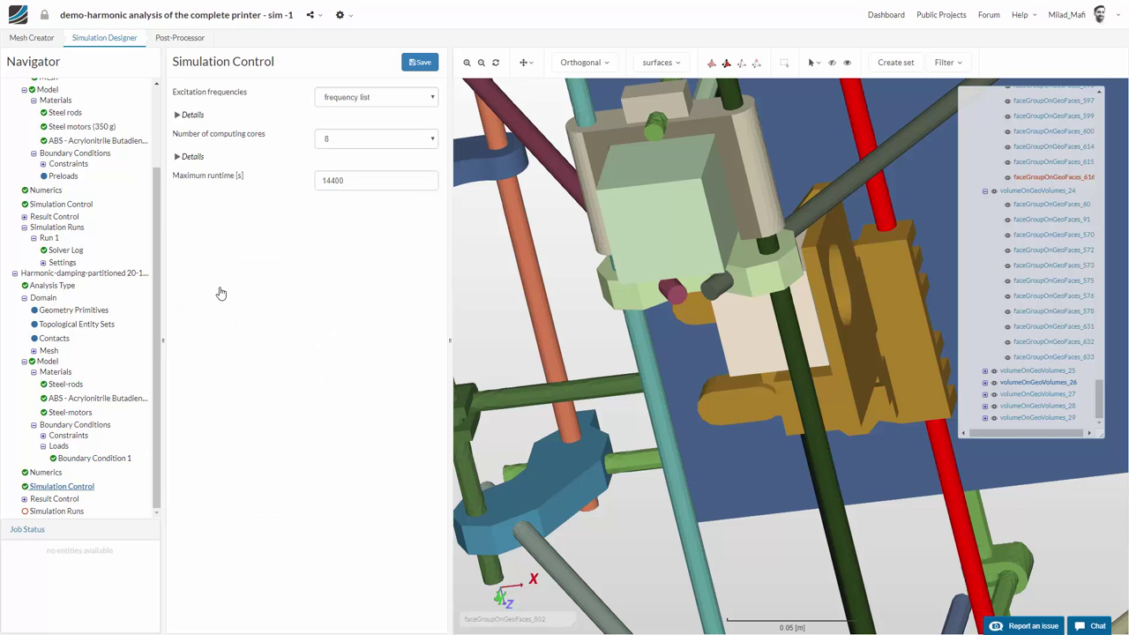
pyautogui.click(182, 118)
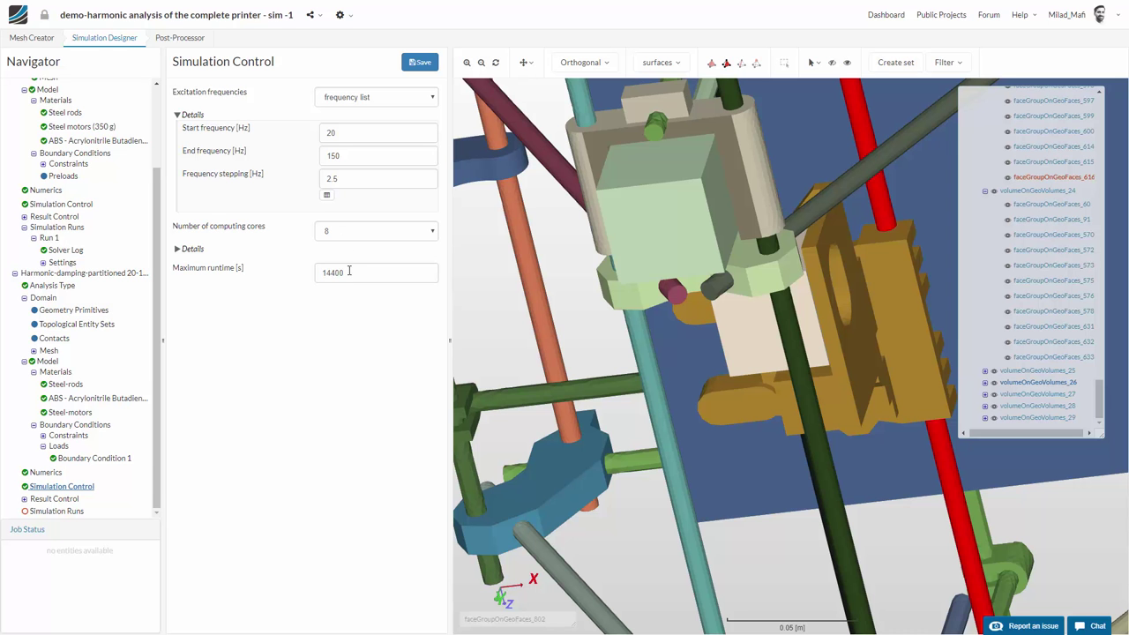
pyautogui.scroll(1, 20, 505)
# - Expand the harmonic simulation's Result Control and add a new point data item
pyautogui.scroll(-2, 20, 502)
pyautogui.click(24, 493)
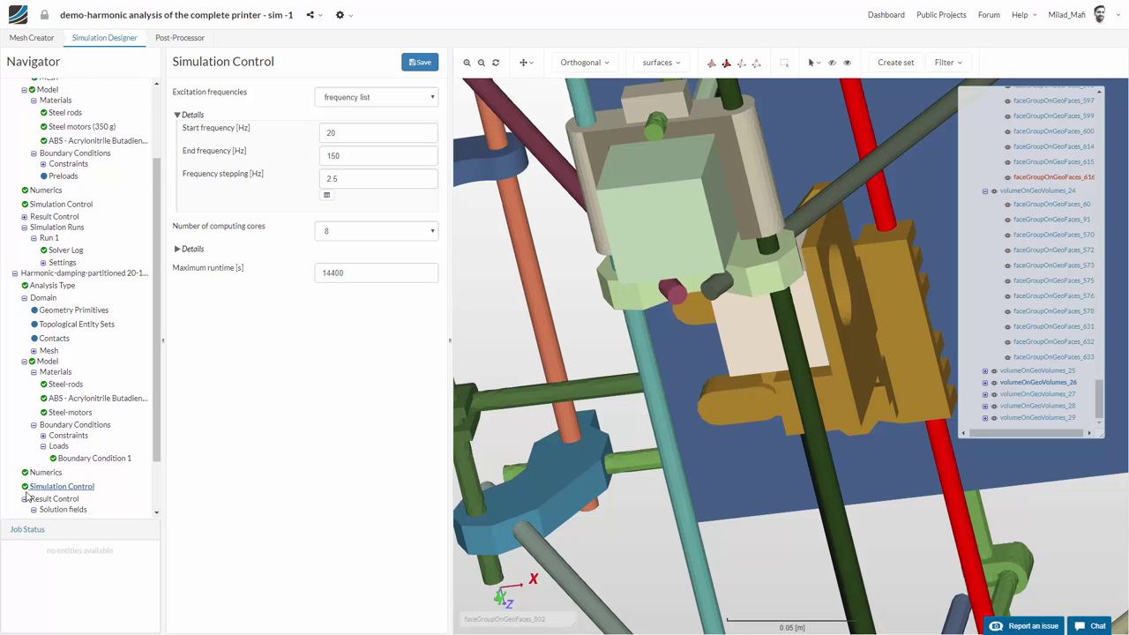
pyautogui.scroll(-1, 21, 494)
pyautogui.scroll(-1, 20, 493)
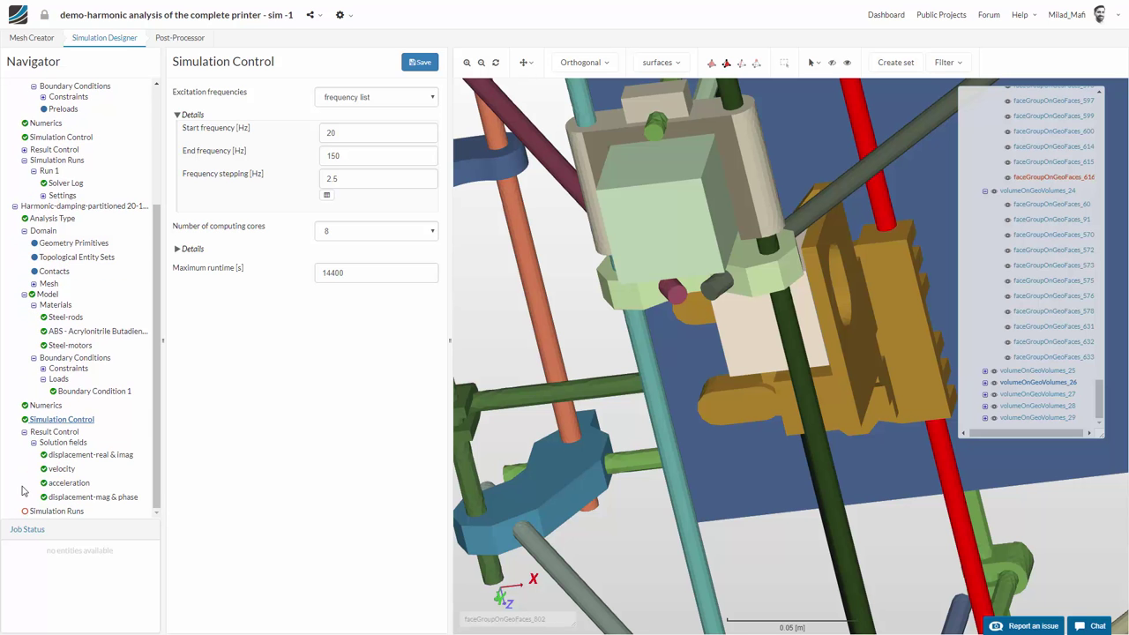
pyautogui.click(66, 433)
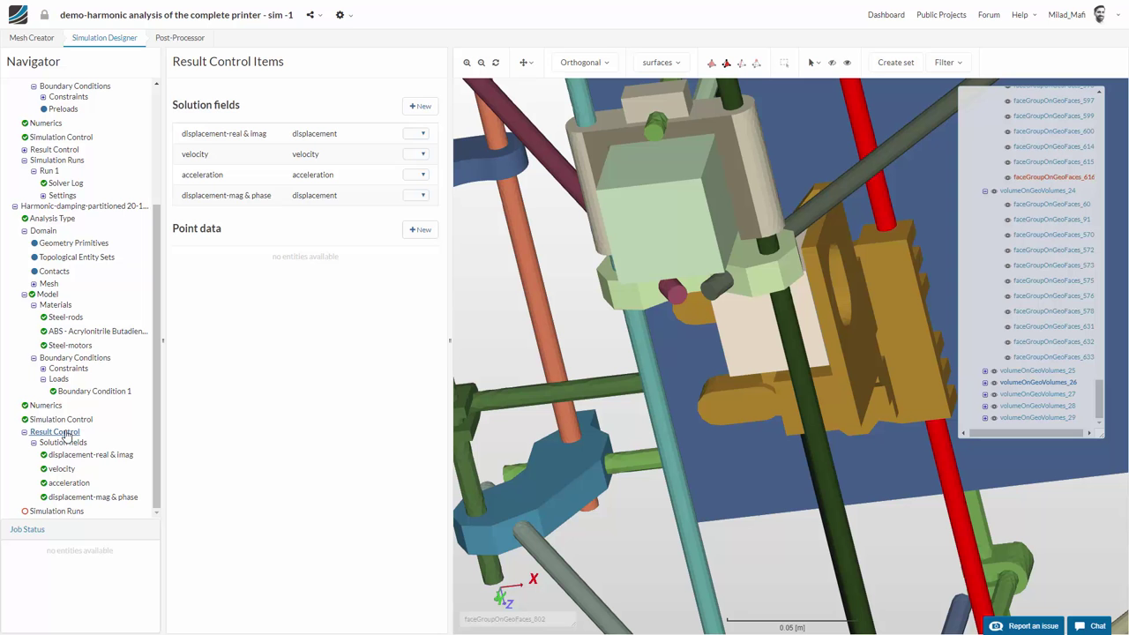
pyautogui.click(408, 236)
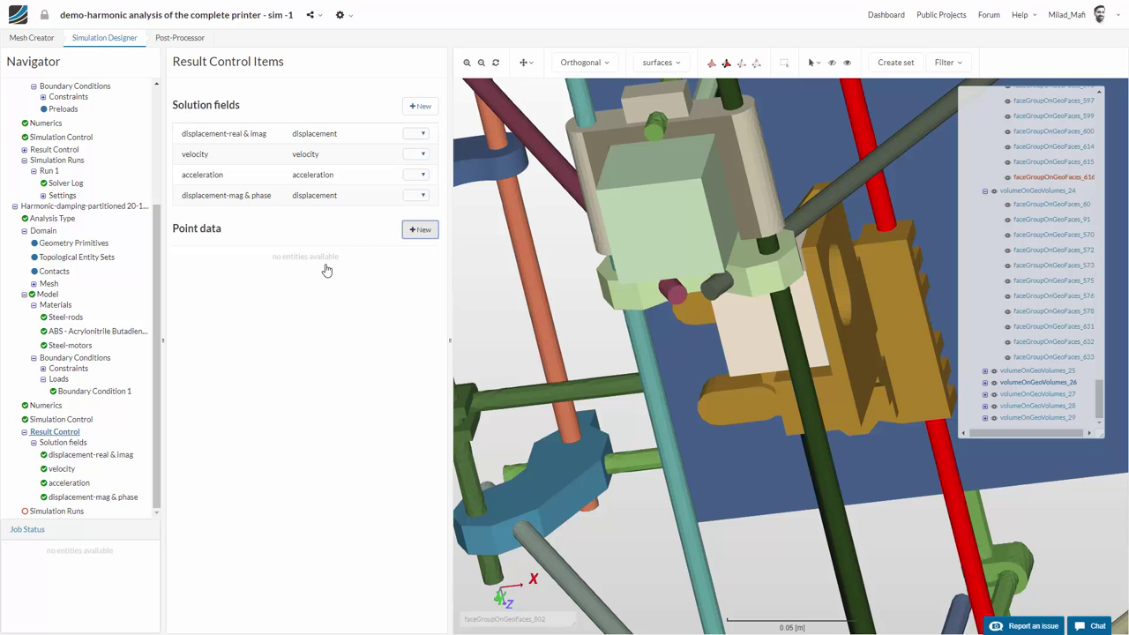
pyautogui.click(410, 230)
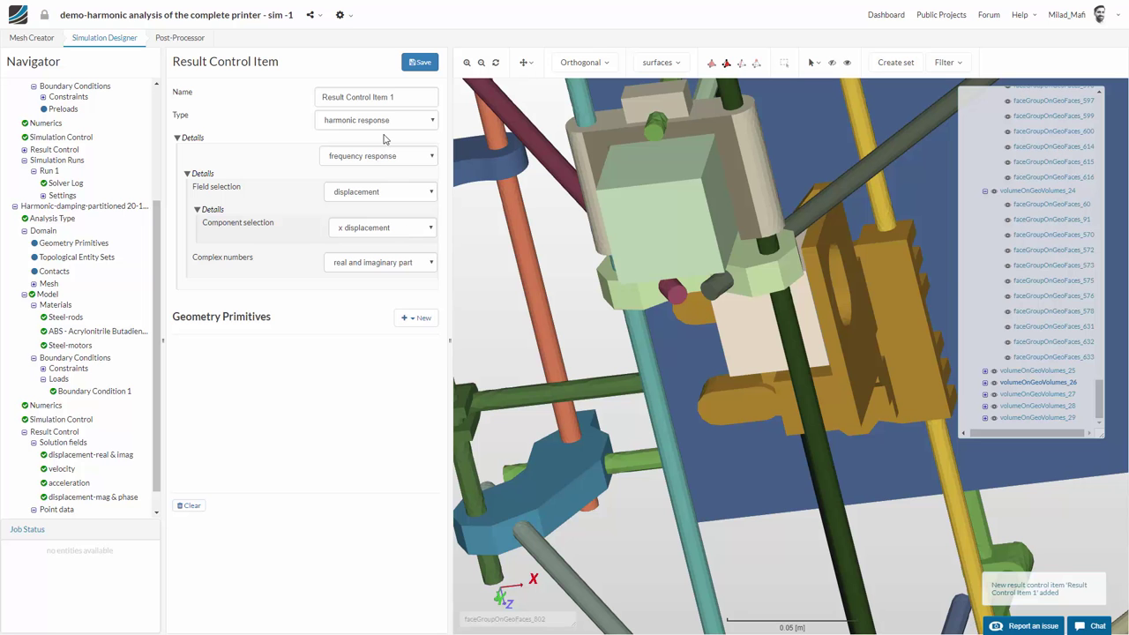
# - Try to name the point data item point-1-x, keeping the harmonic response type with frequency response
pyautogui.doubleClick(374, 96)
pyautogui.hotkey('ctrl', 'a')
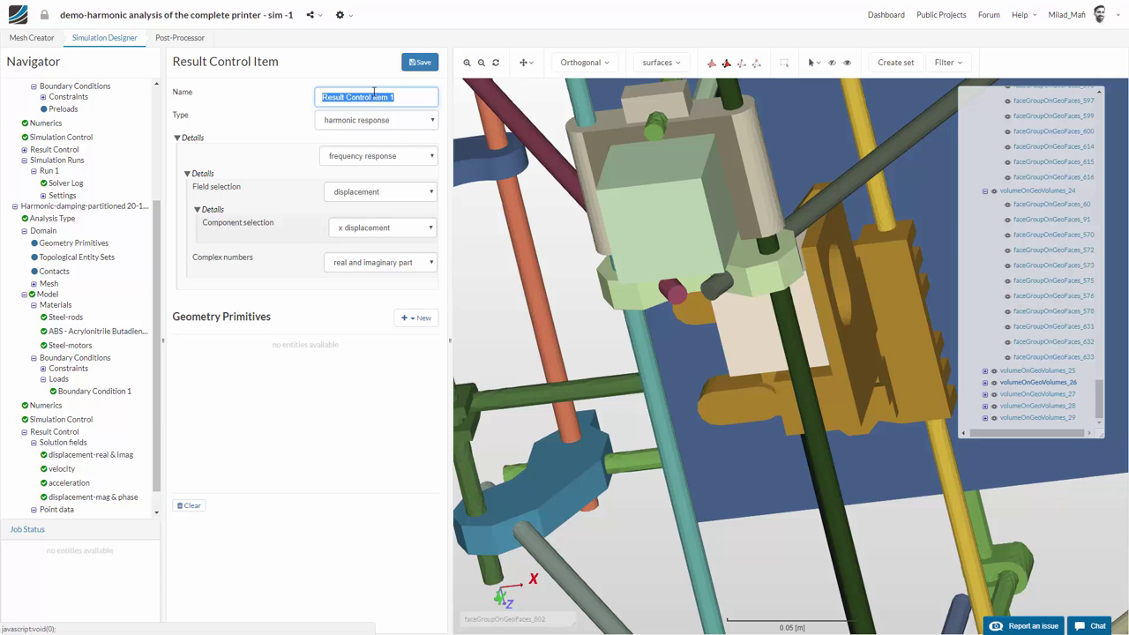
pyautogui.write('point-1-x')
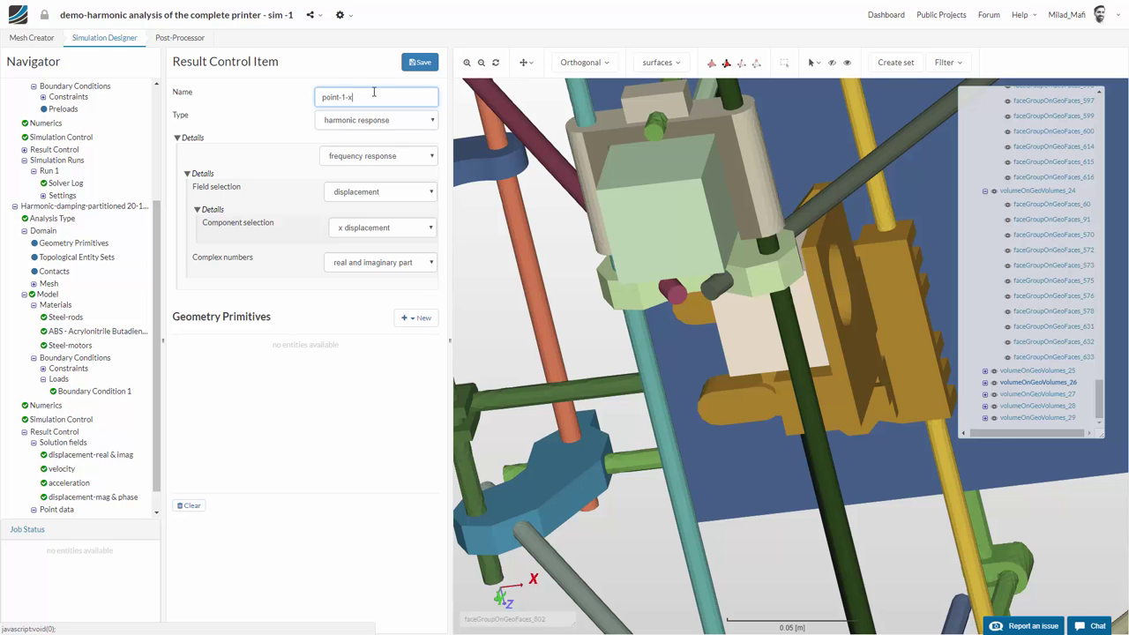
pyautogui.click(366, 127)
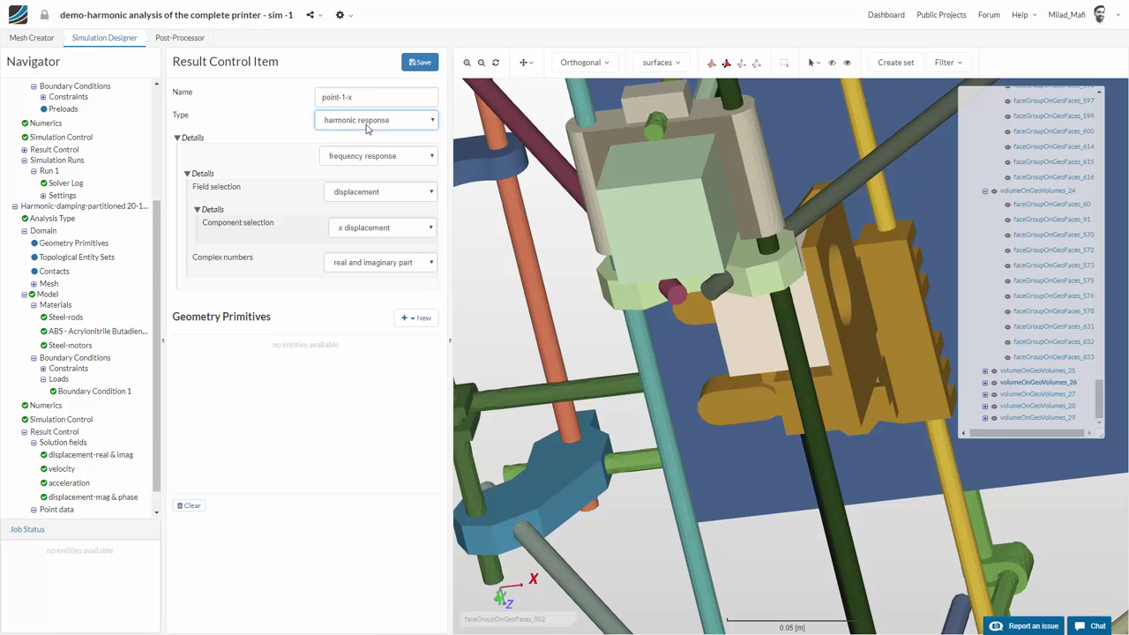
pyautogui.click(353, 157)
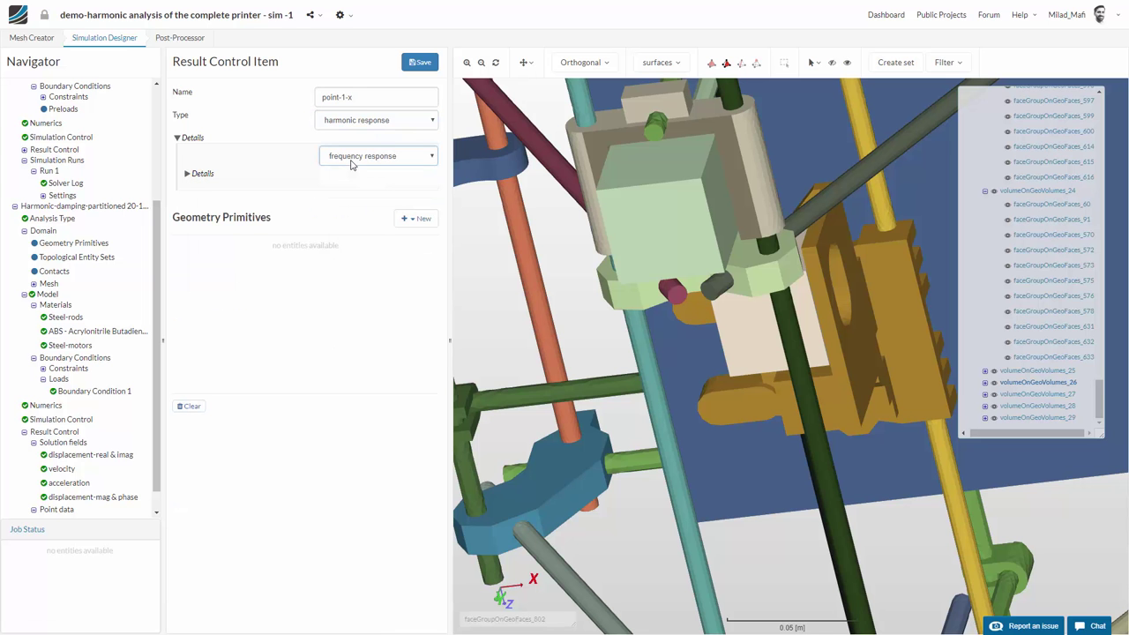
pyautogui.click(282, 150)
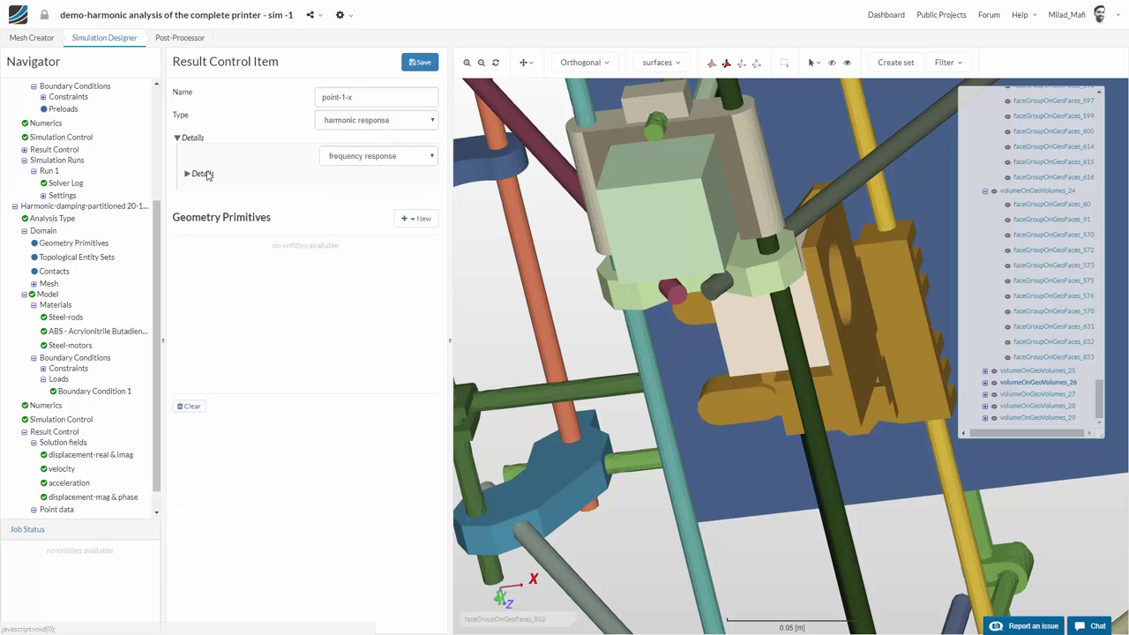
# - Try to set the point data item's complex numbers to magnitude and phase, keeping x displacement as the evaluated component
pyautogui.click(205, 174)
pyautogui.click(378, 191)
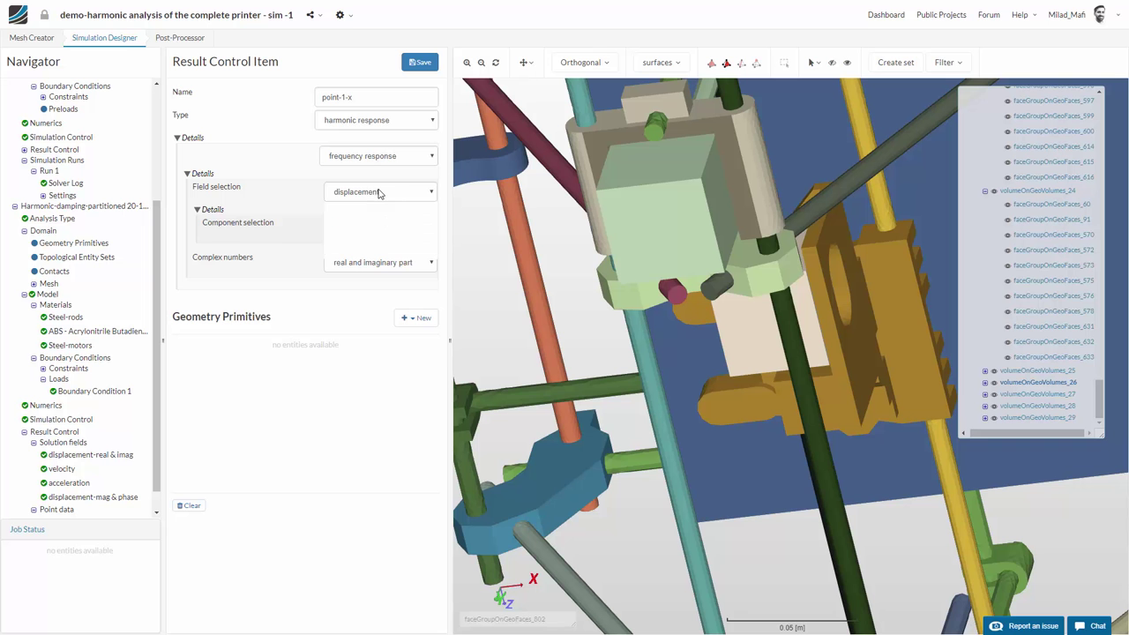
pyautogui.click(379, 193)
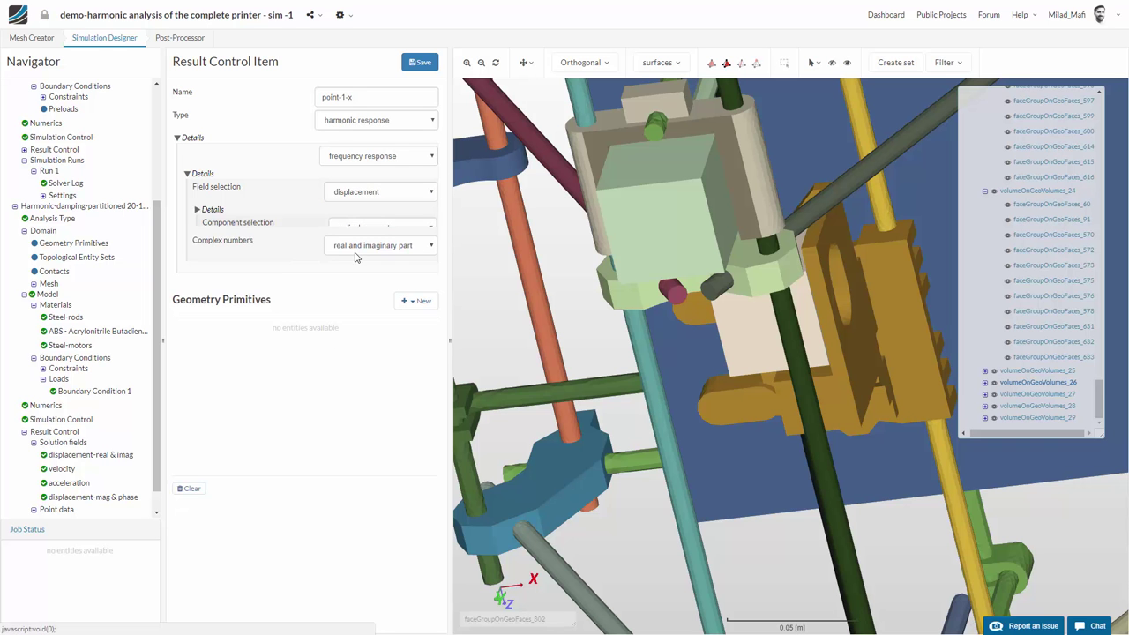
pyautogui.click(212, 209)
pyautogui.click(213, 210)
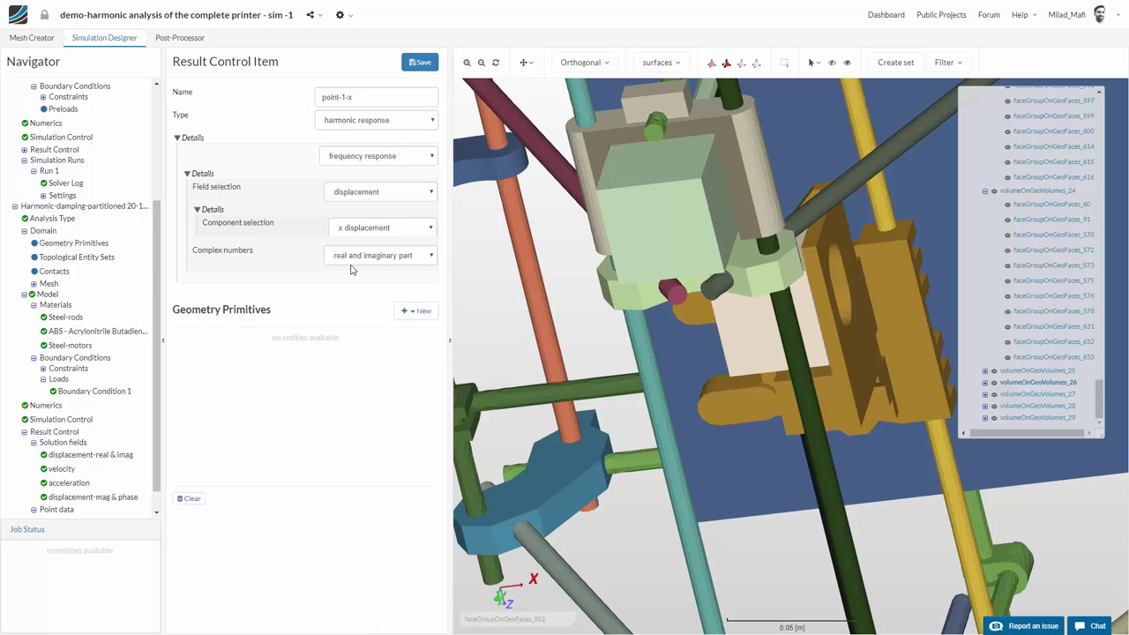
pyautogui.click(348, 268)
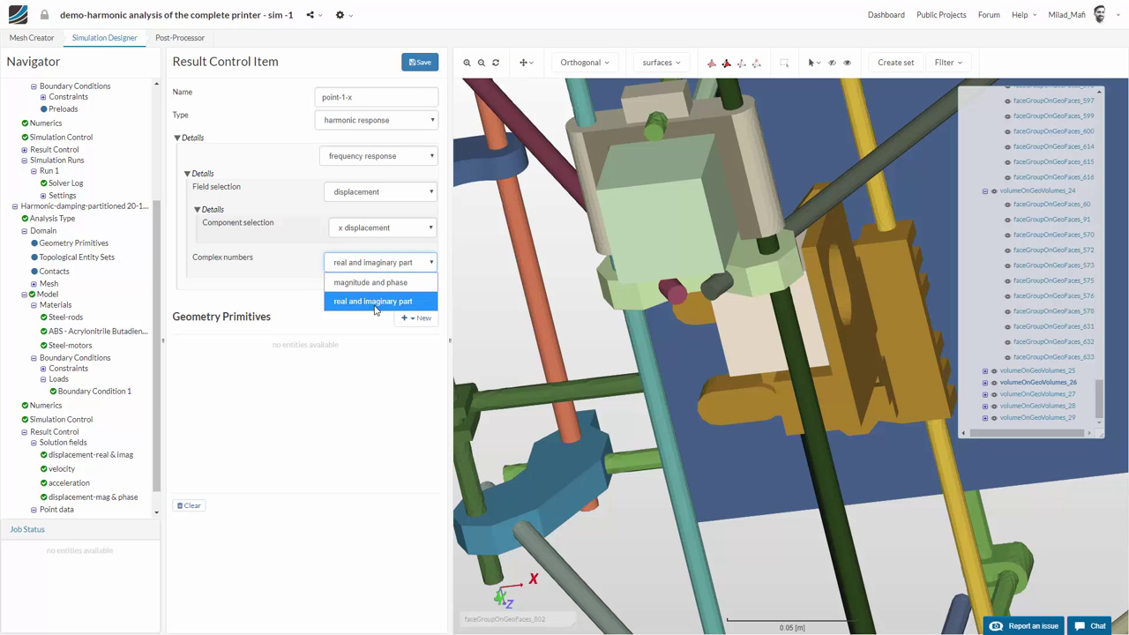
pyautogui.click(370, 283)
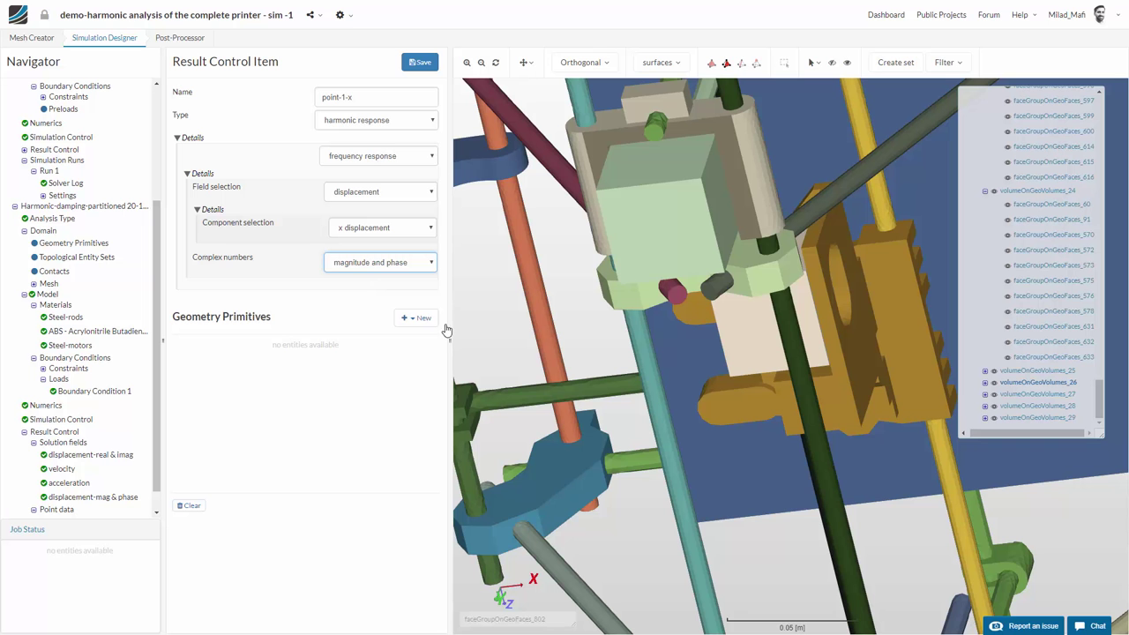
# - Create a new point geometry primitive for the result control item and agree to save the current changes
pyautogui.click(412, 316)
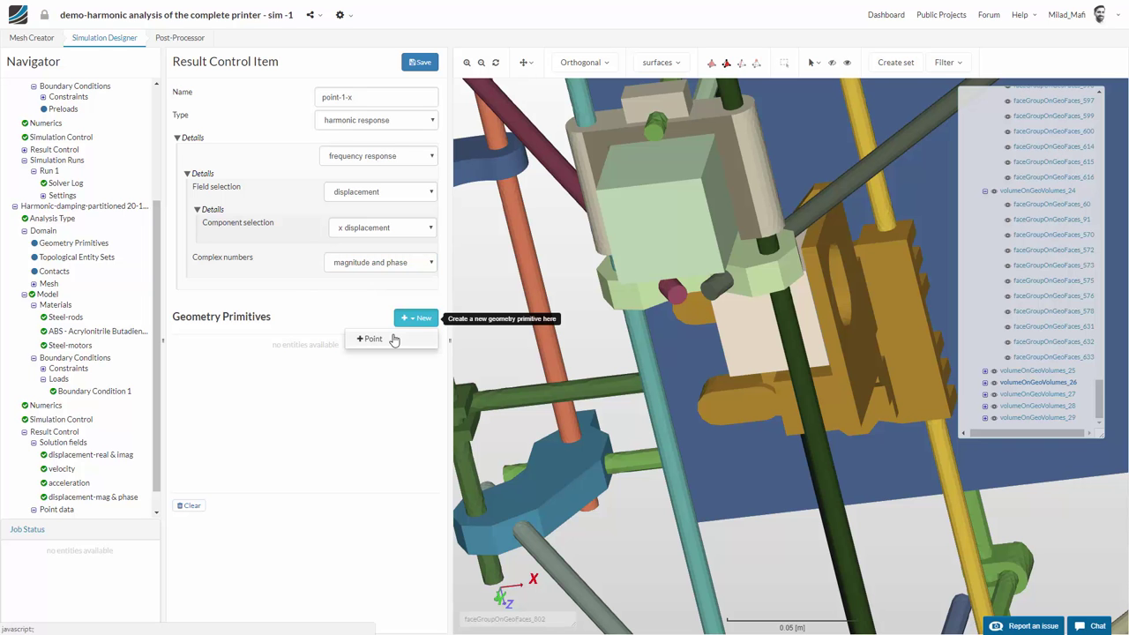
pyautogui.click(393, 337)
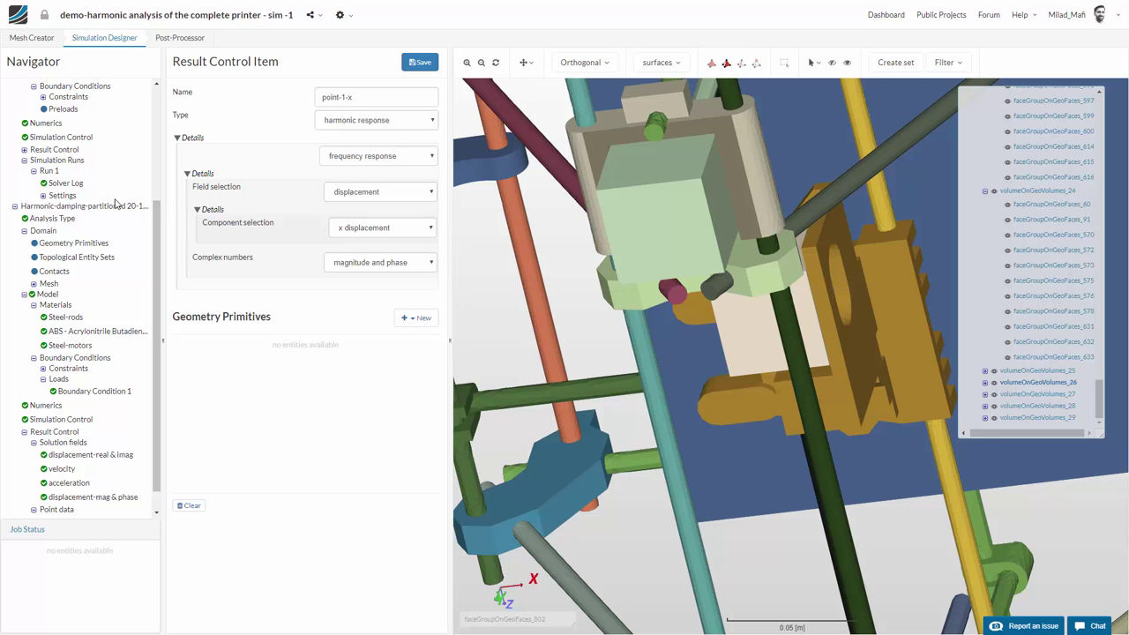
pyautogui.click(448, 101)
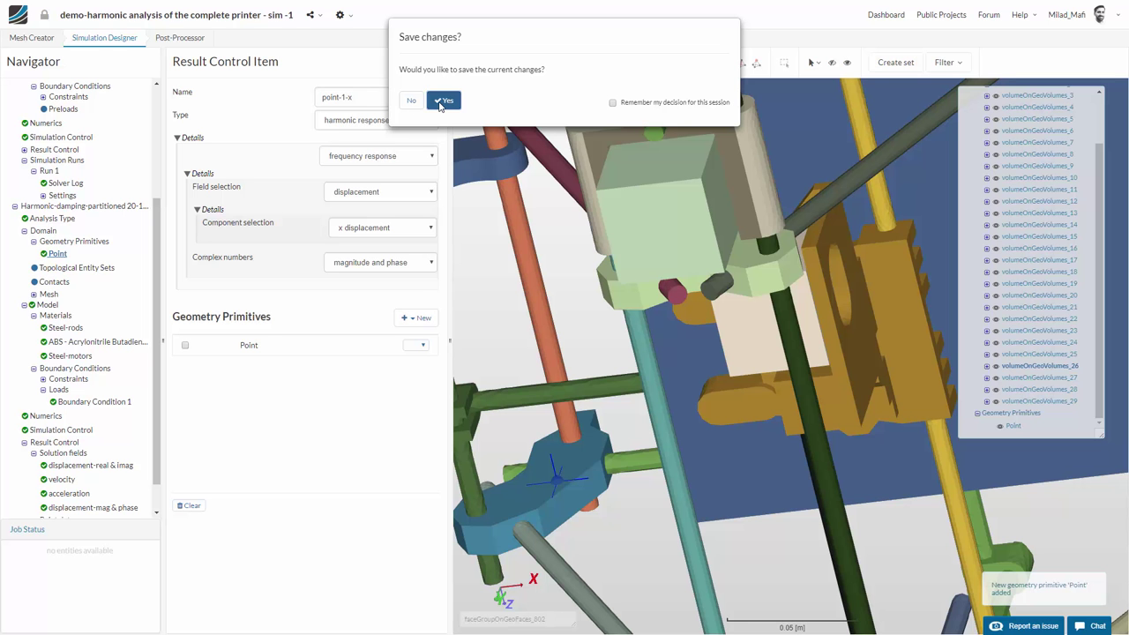
pyautogui.click(443, 103)
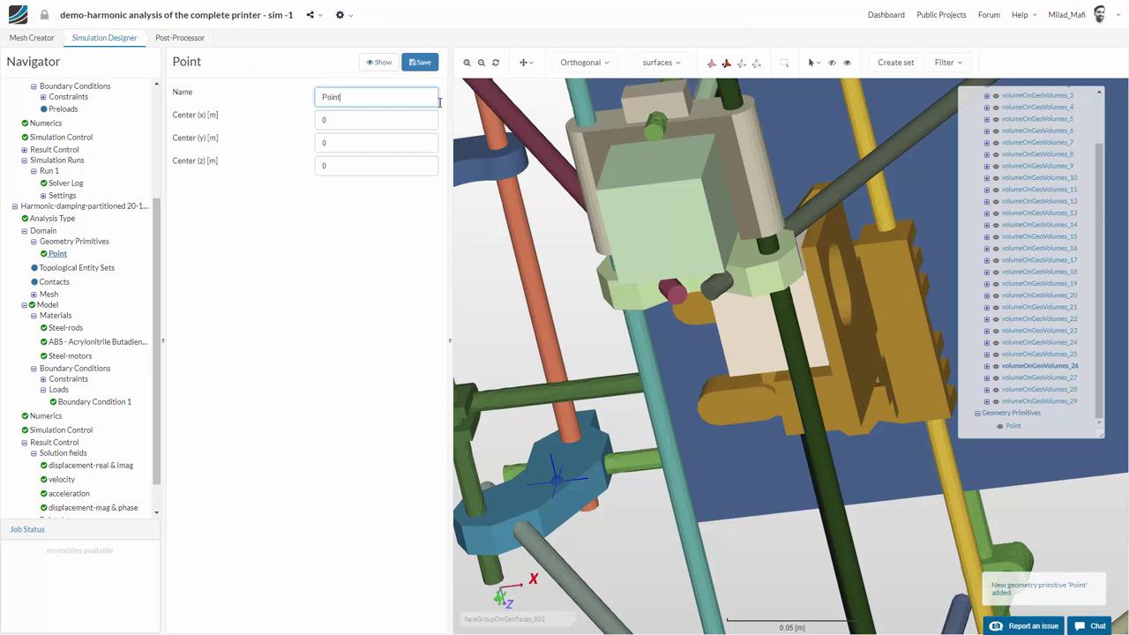
# - Set the point's center to x 0.181, y 0.334 and z -0.303 m, save it and show it in the viewer
pyautogui.rightClick(357, 115)
pyautogui.doubleClick(327, 119)
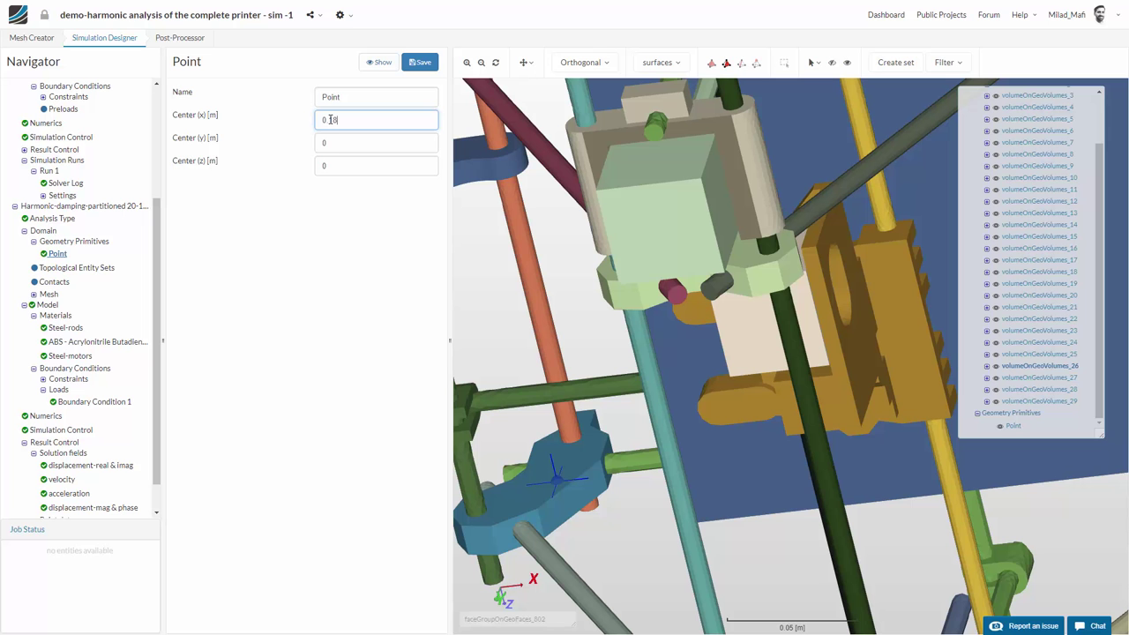
pyautogui.write('0.33')
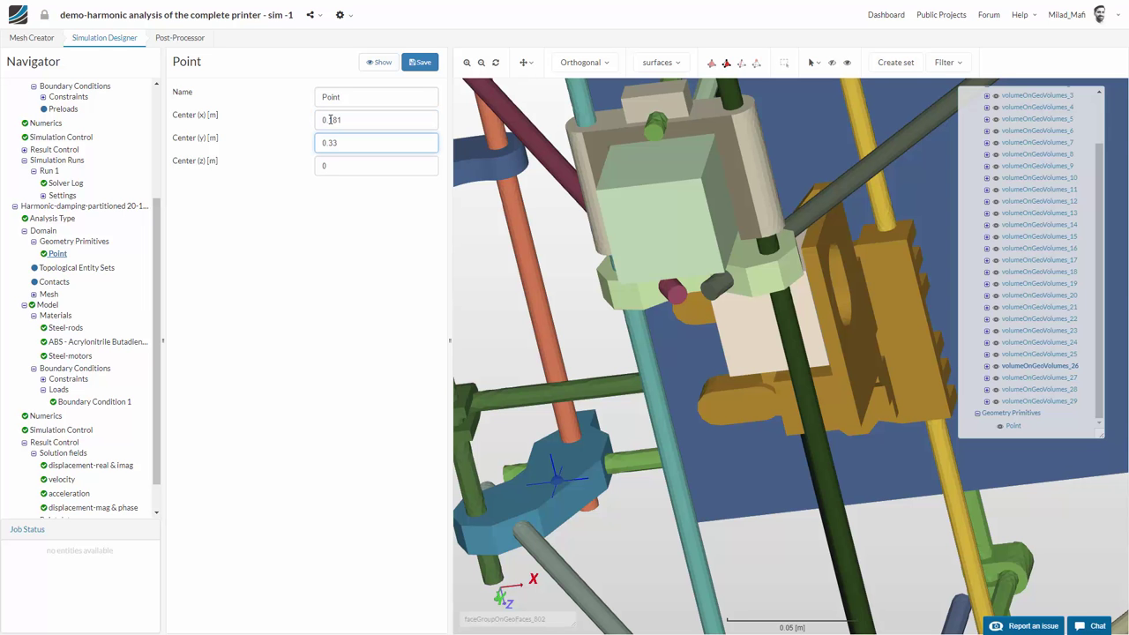
pyautogui.write('-0.303')
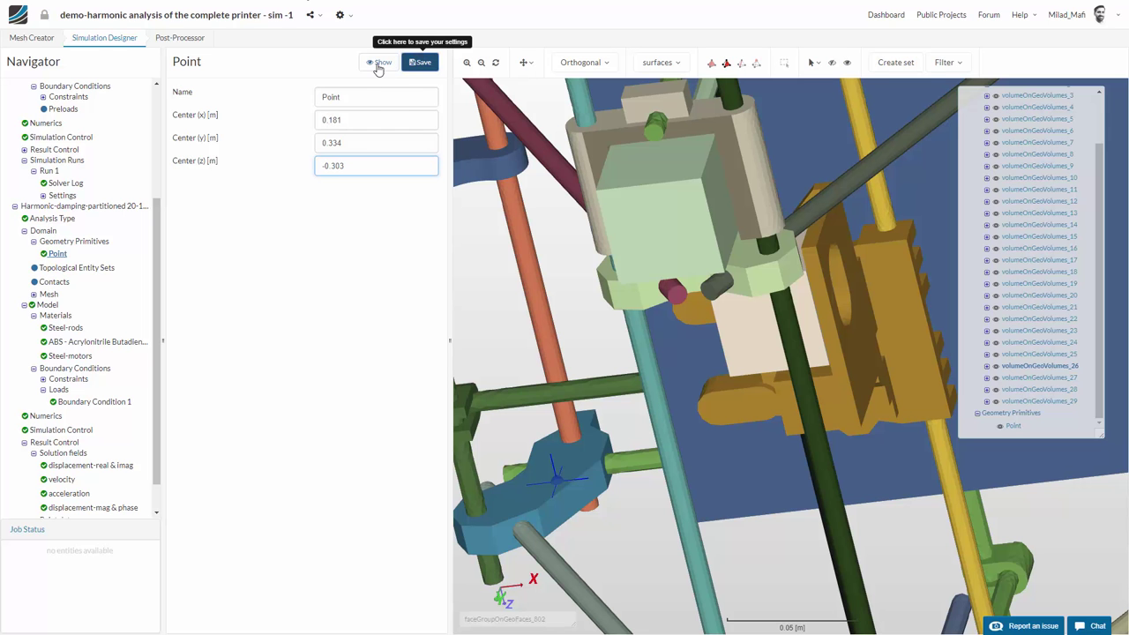
pyautogui.click(420, 61)
pyautogui.click(369, 62)
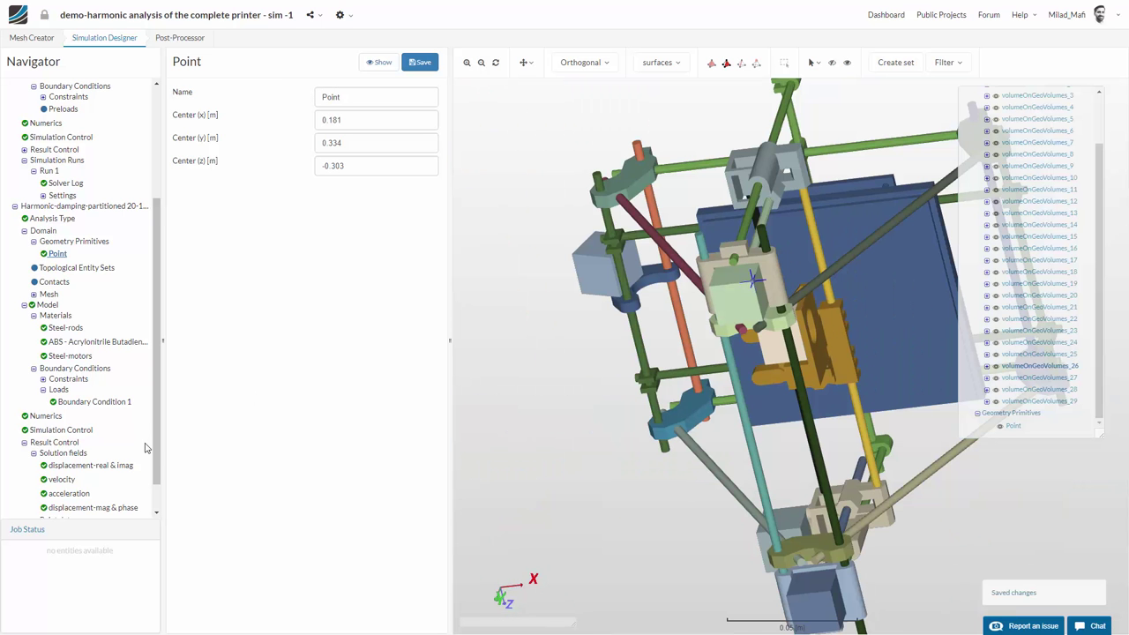
# - Assign the Point primitive to Result Control Item 1 and save the item
pyautogui.scroll(-2, 147, 510)
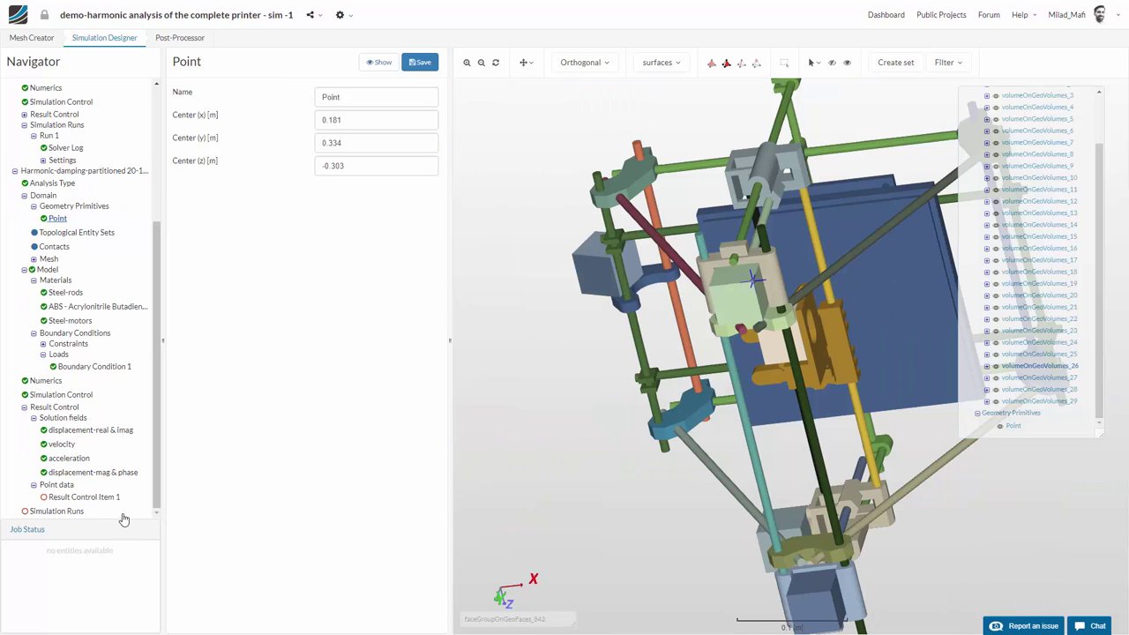
pyautogui.click(75, 497)
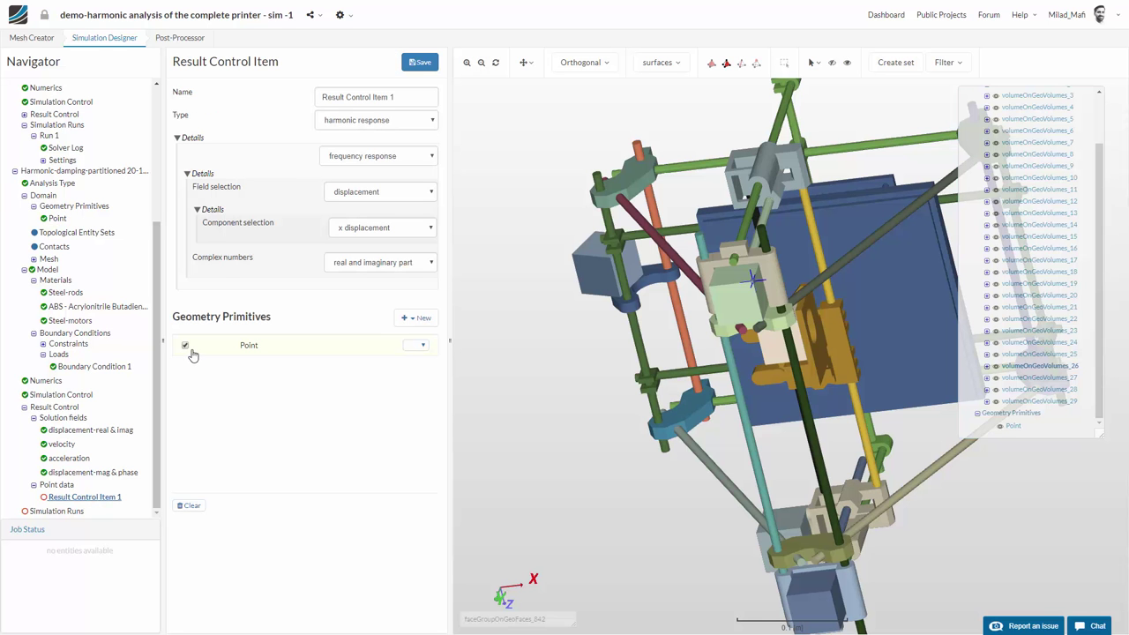
pyautogui.click(419, 62)
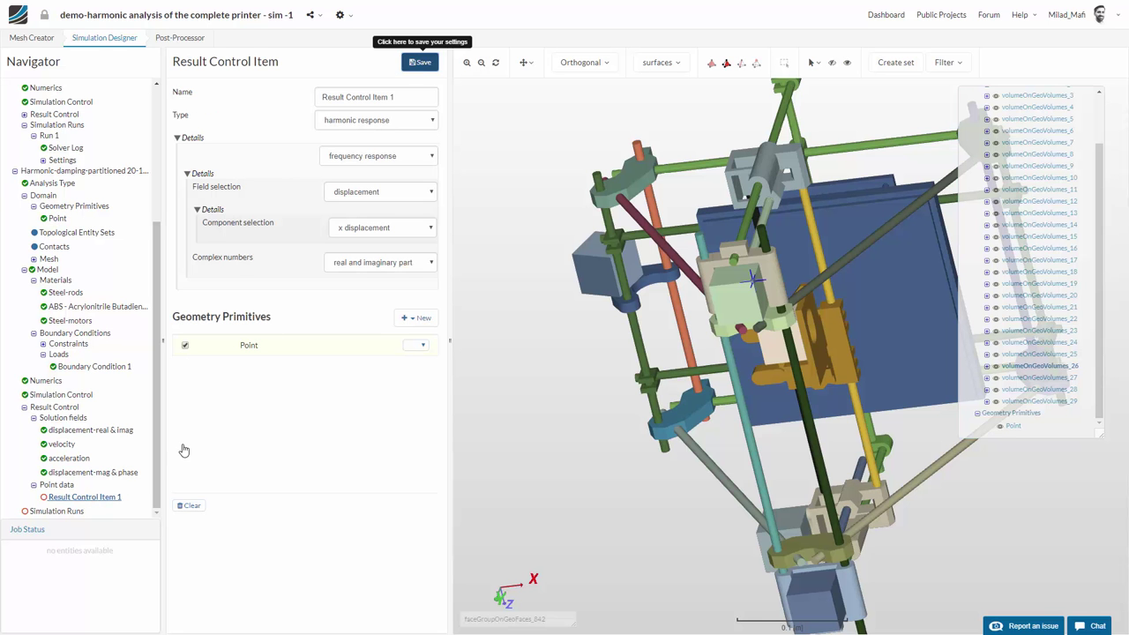
# - Check the harmonic damping simulation setup before running it and acknowledge the model check warnings
pyautogui.click(72, 512)
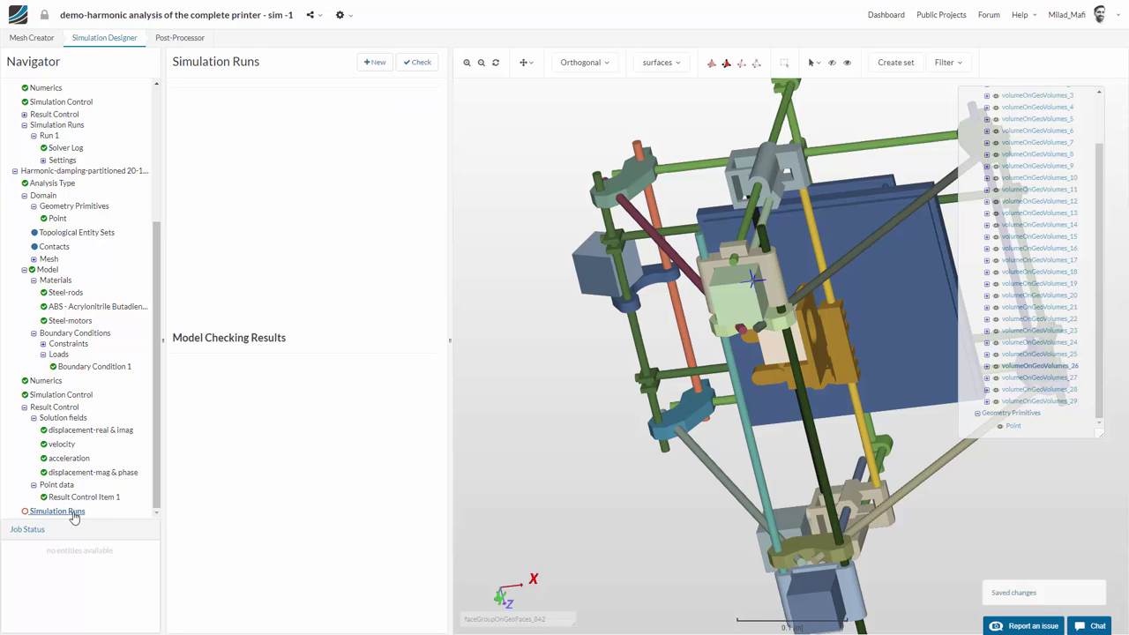
pyautogui.click(412, 62)
pyautogui.click(411, 228)
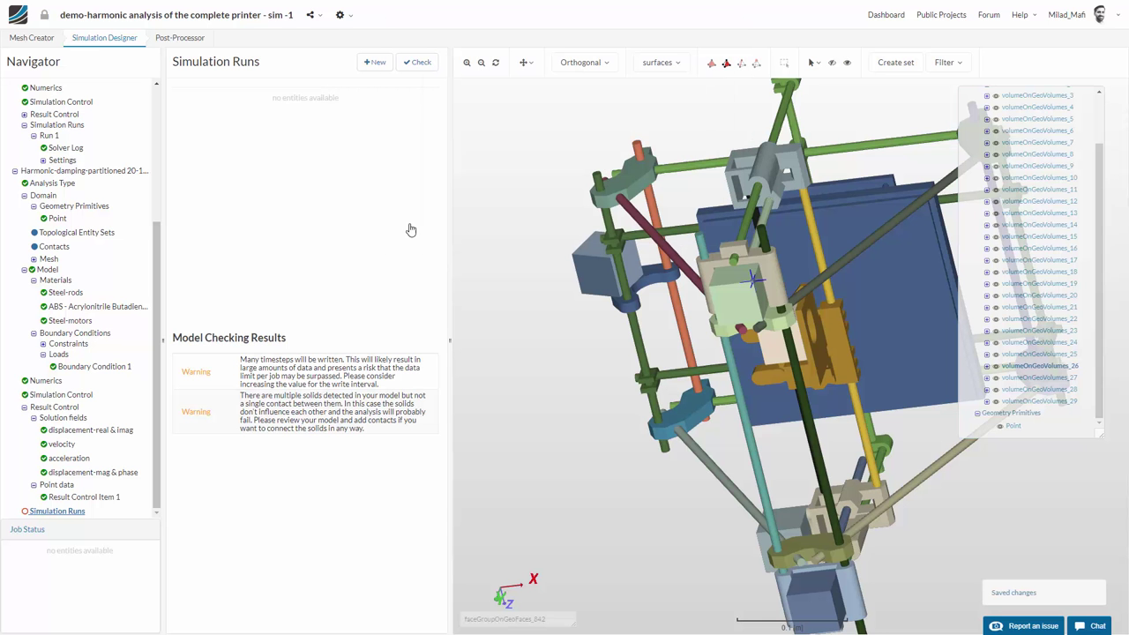
# - Review the excitation frequency range, frequency stepping and computing core details in the harmonic damping simulation's Simulation Control
pyautogui.click(57, 396)
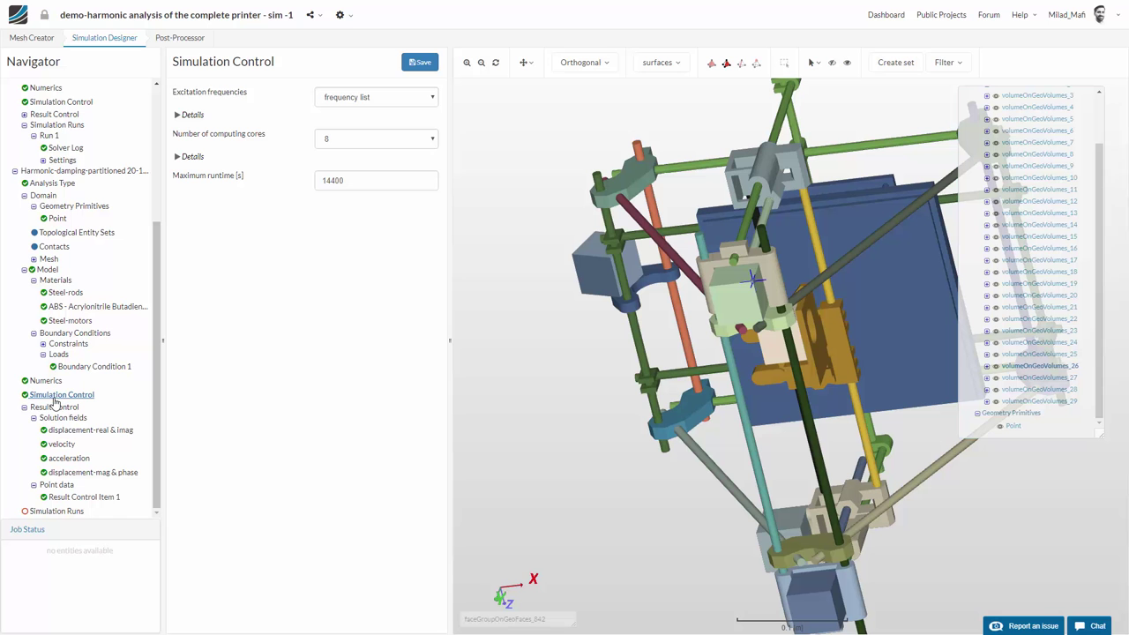
pyautogui.click(198, 158)
pyautogui.click(198, 116)
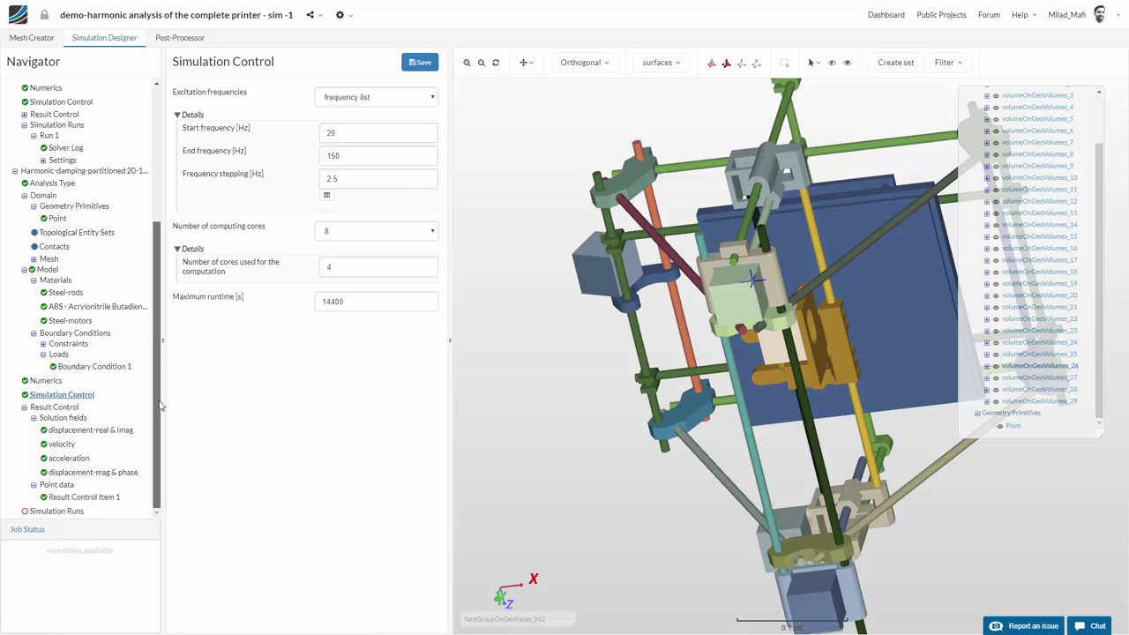
# - Create a new simulation run for the harmonic damping analysis, accept the warnings and start it
pyautogui.click(64, 513)
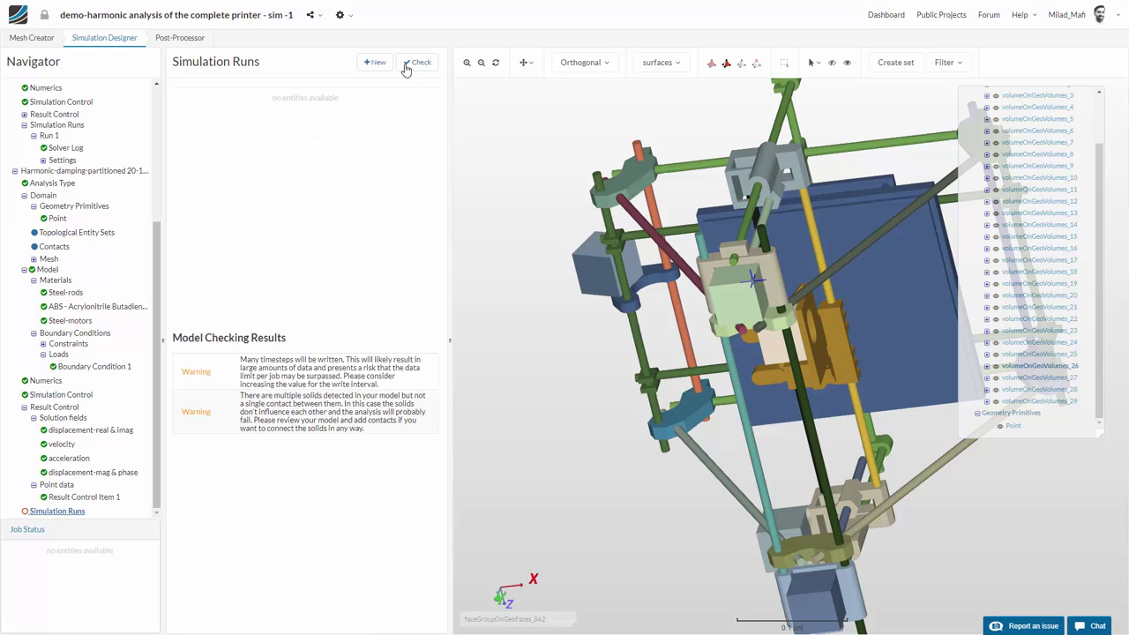
pyautogui.click(378, 62)
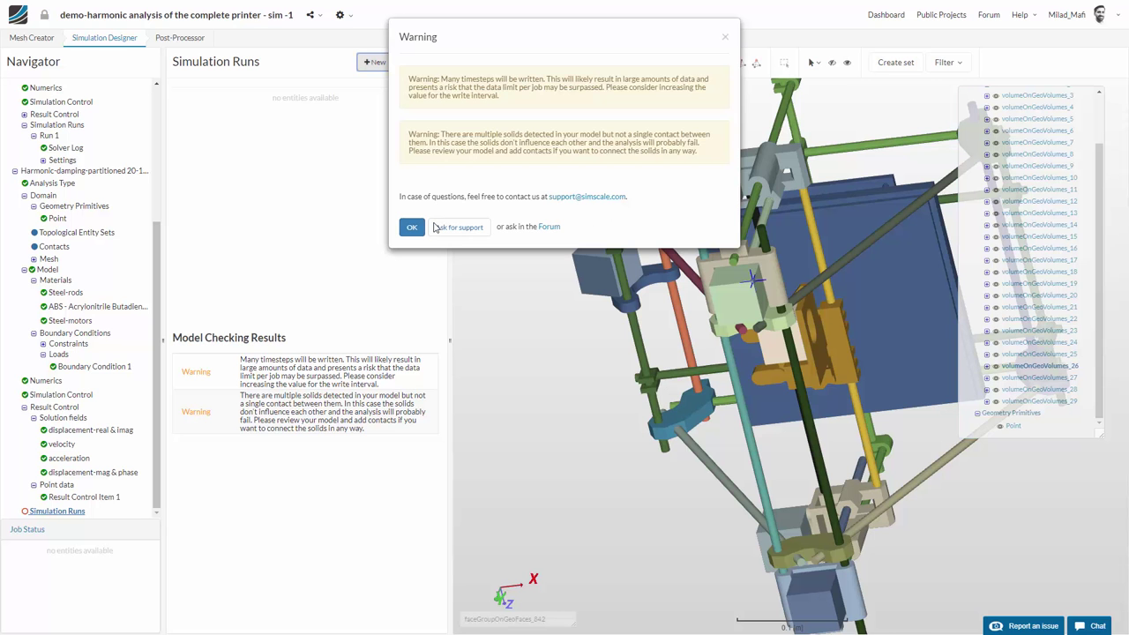
pyautogui.click(412, 227)
pyautogui.click(413, 137)
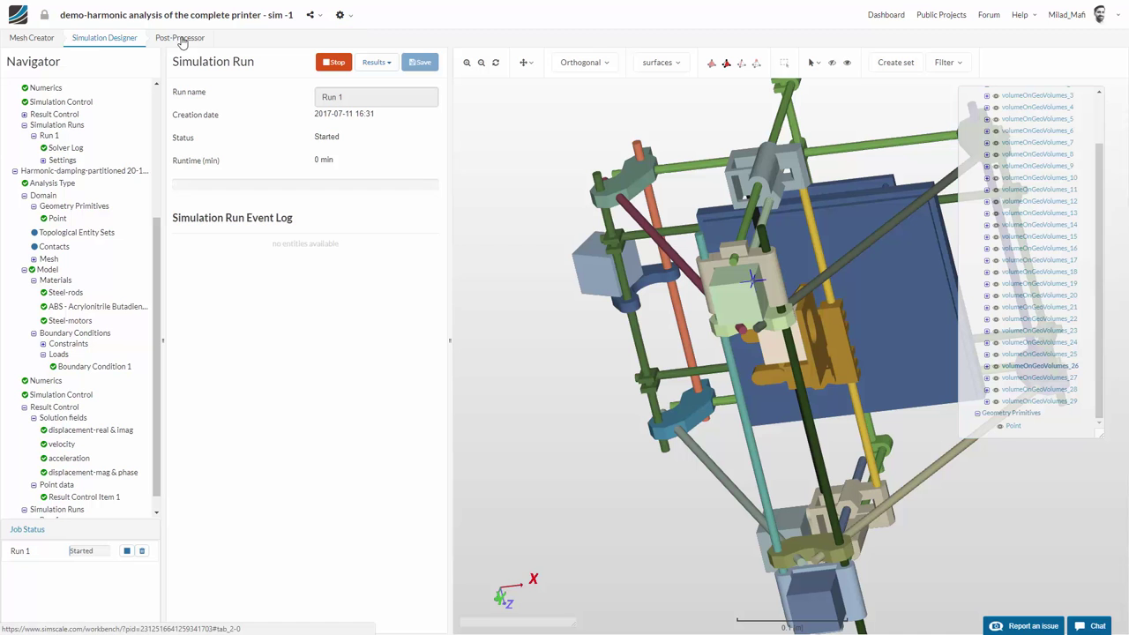
# - Switch to the Session_3.pptx presentation in PowerPoint and start the slide show at the "Wrap-up: Simulation Setup" slide
pyautogui.hotkey('alt', 'Tab')
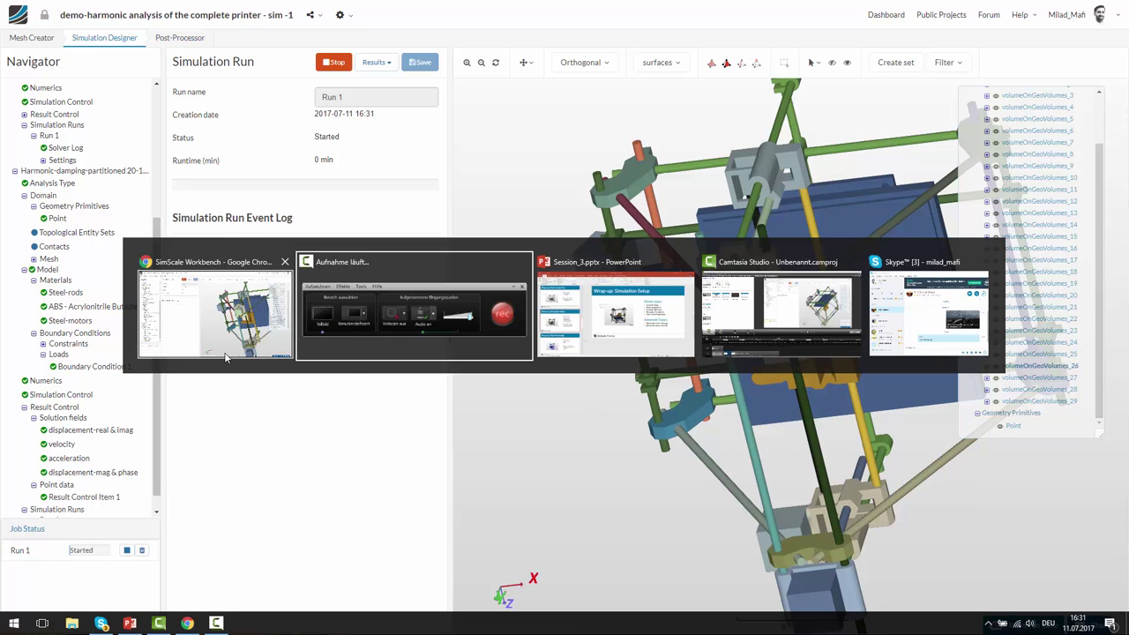
pyautogui.click(667, 348)
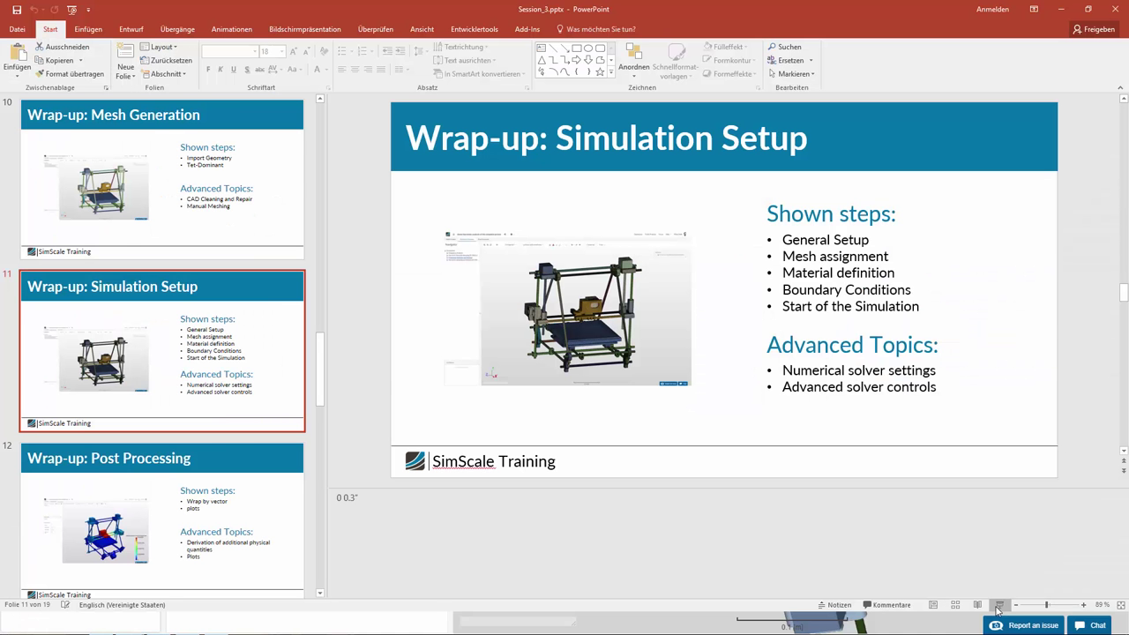
pyautogui.click(999, 605)
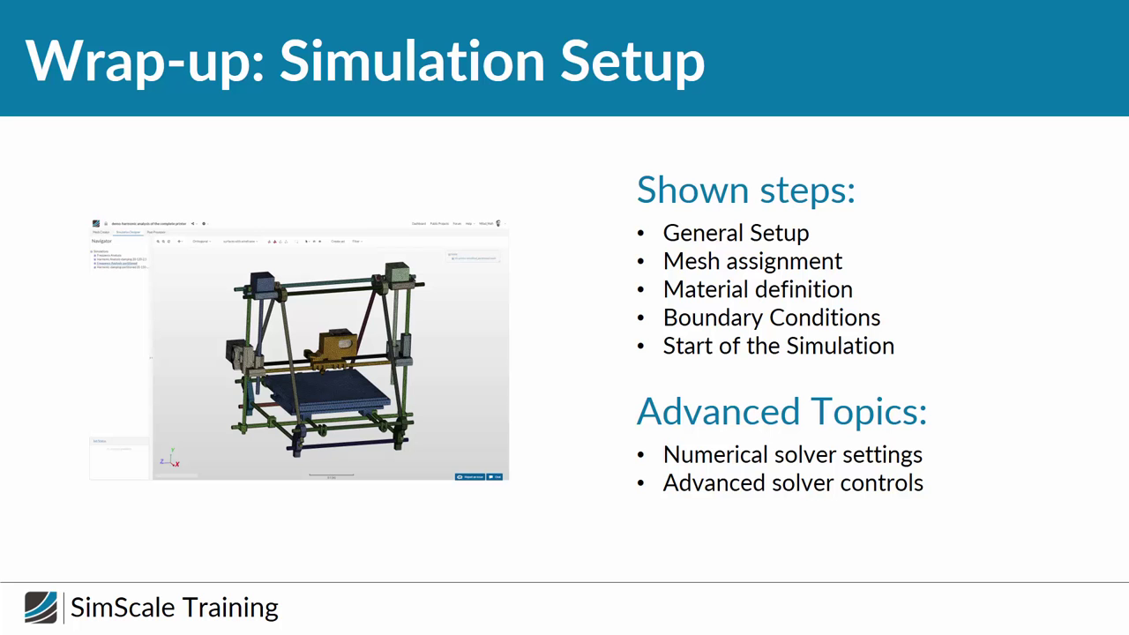